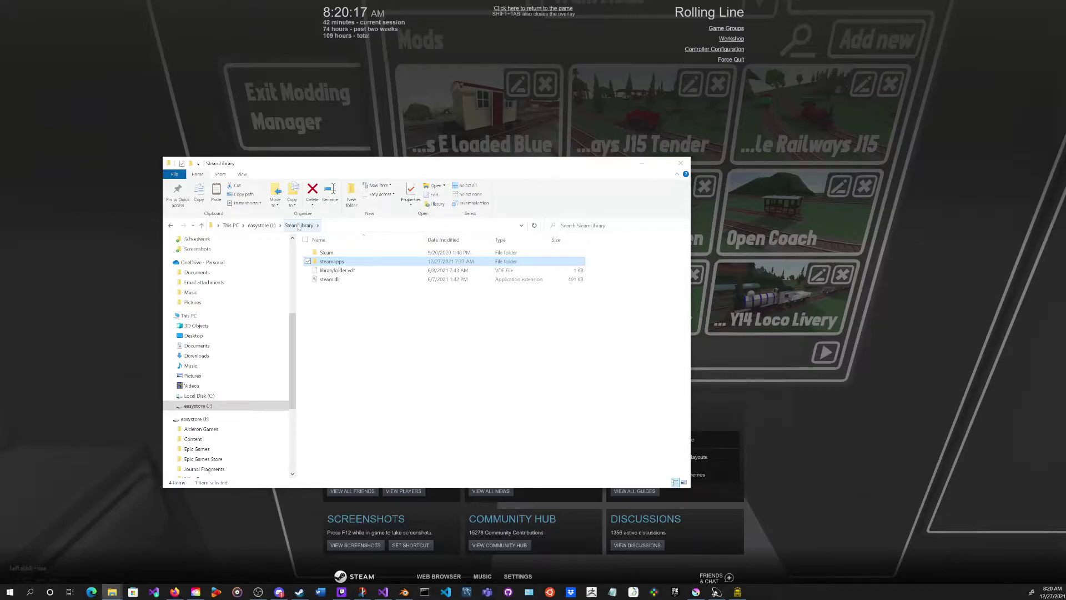
Step: Open Rolling Line's mods folder, found under steamapps, common, Rolling Line, Modding
double_click(344, 262)
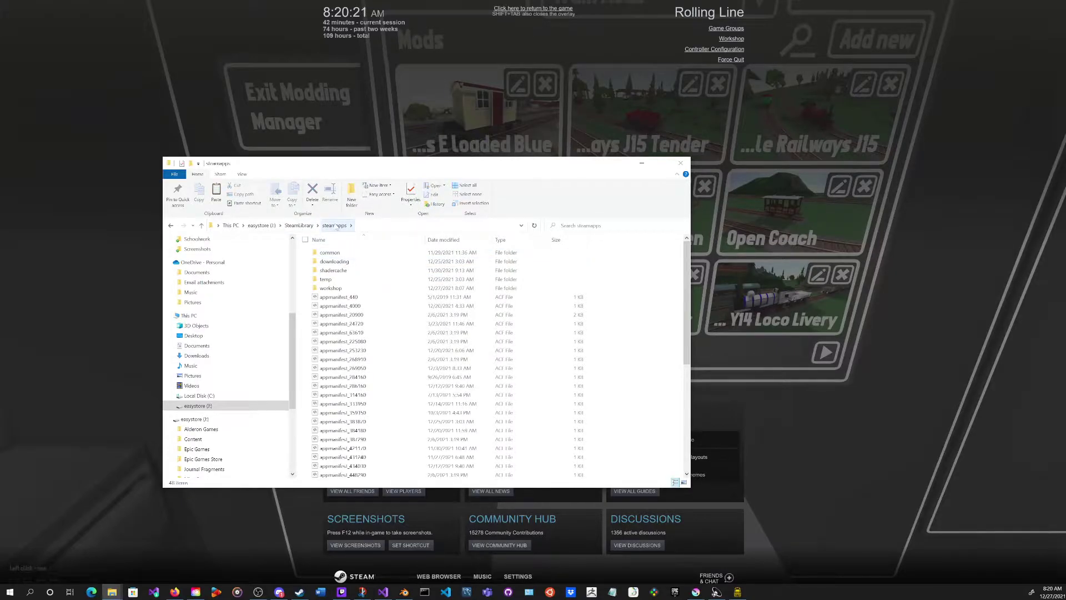
double_click(330, 253)
scroll(333, 316, "down", 5)
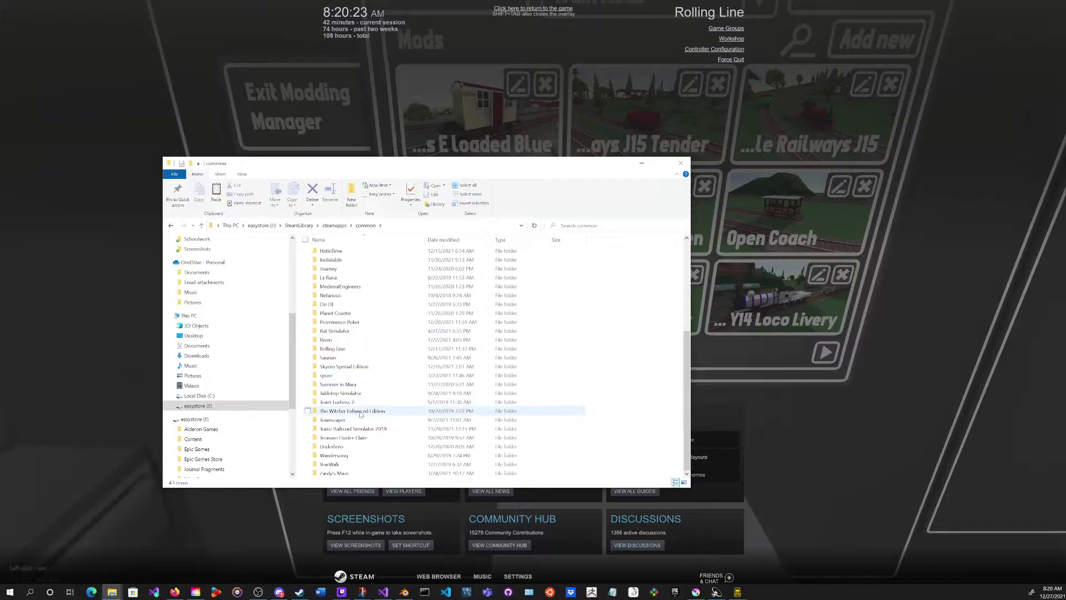
double_click(333, 348)
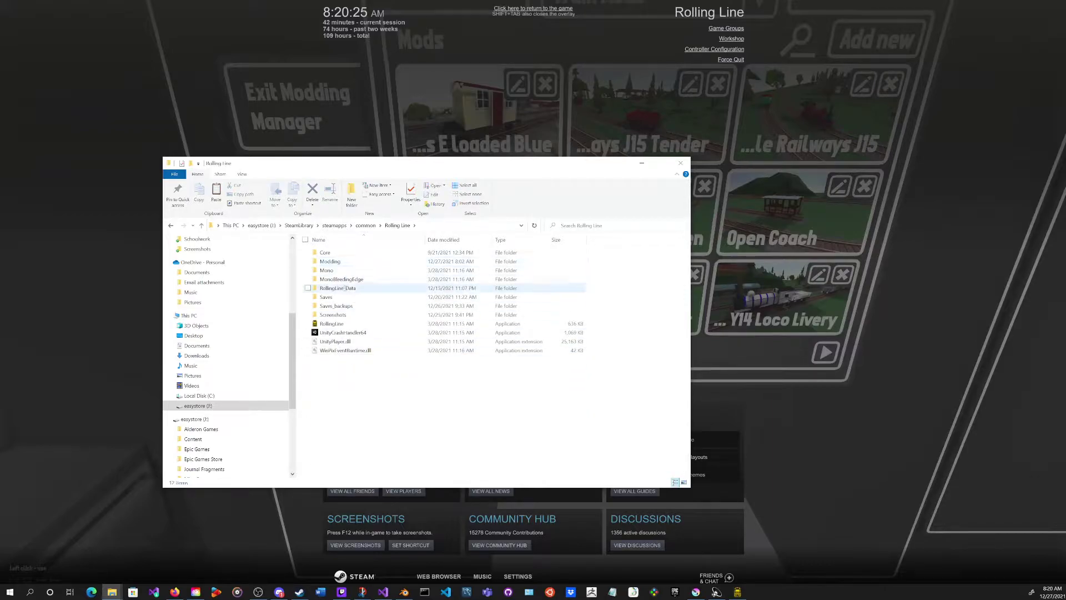
double_click(329, 261)
double_click(340, 305)
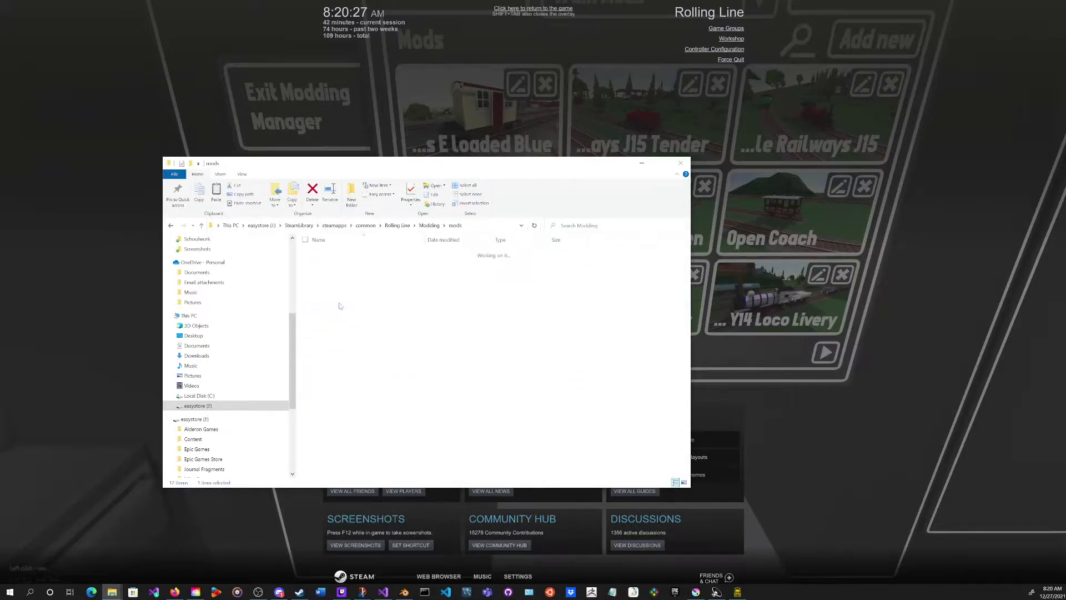
Step: Find and open the NZR Class E loaded Blue wagon's mod folder ending in 17215
scroll(361, 356, "down", 4)
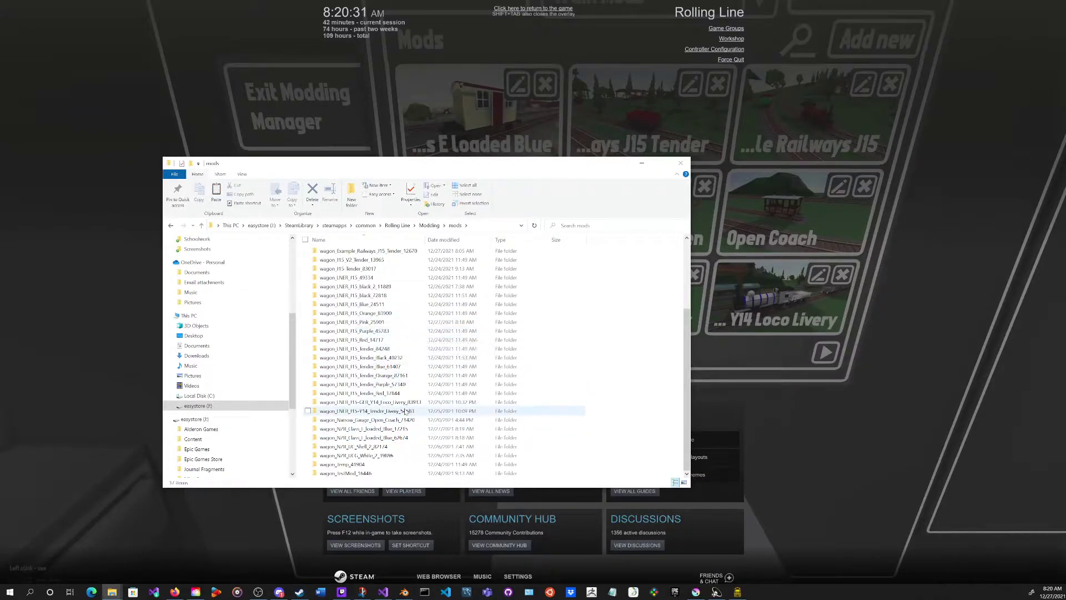
double_click(404, 438)
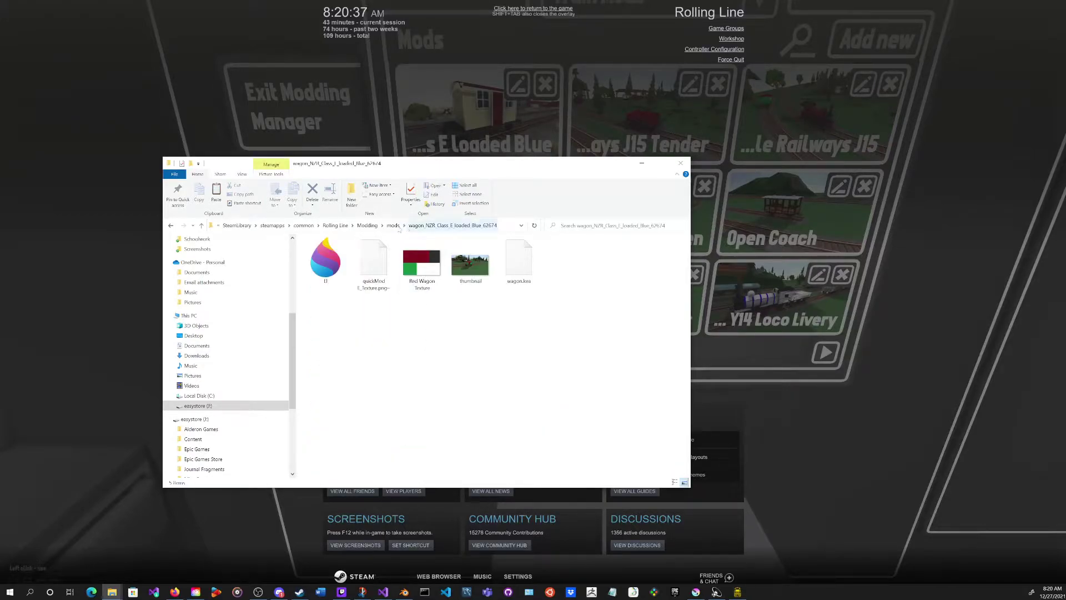
left_click(401, 226)
double_click(409, 466)
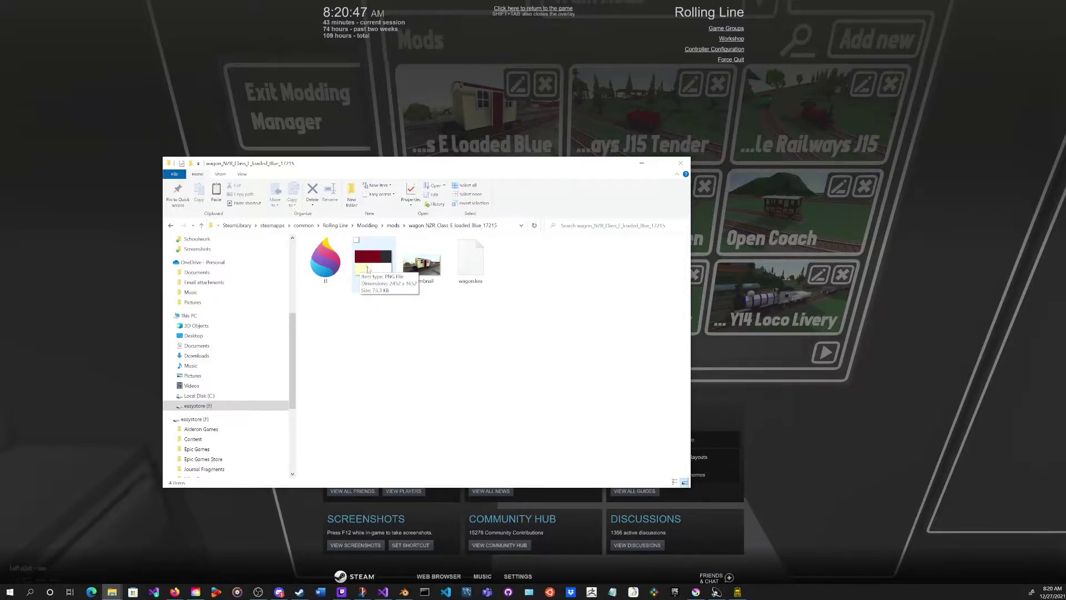
Step: Open the quickMod E_Texture image in Krita and close the Example Railways J15 Texture 2 document
right_click(368, 270)
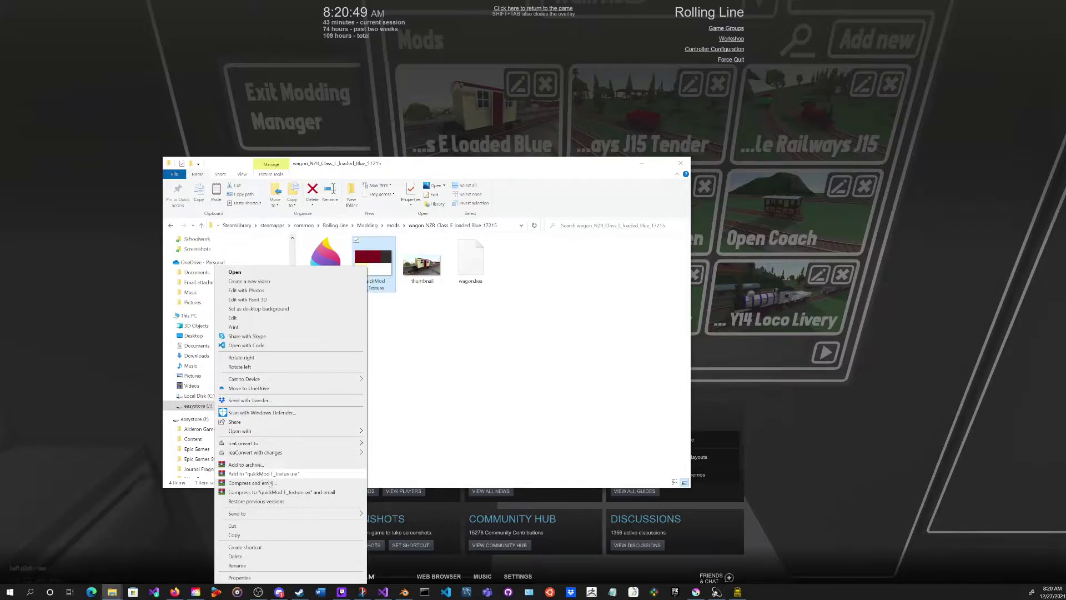
mouse_move(328, 433)
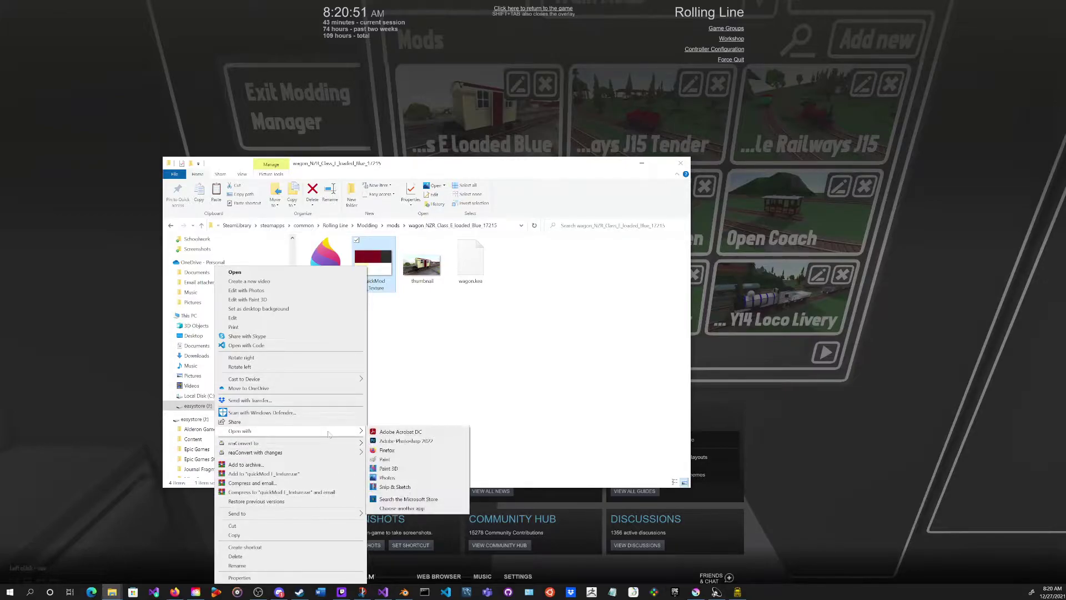
left_click(399, 508)
left_click(522, 306)
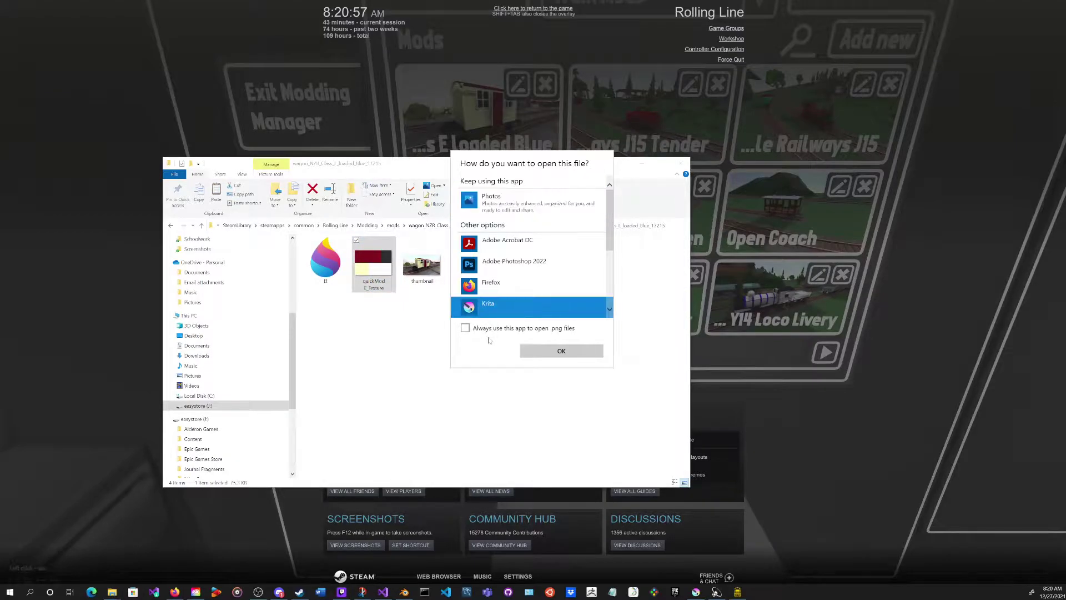
left_click(535, 352)
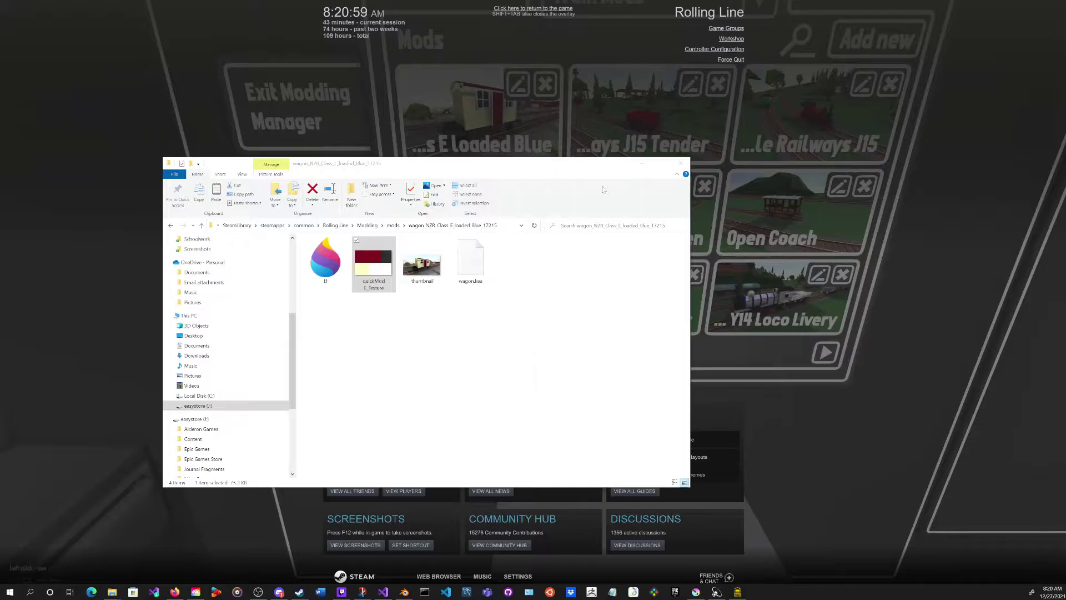
left_click(641, 163)
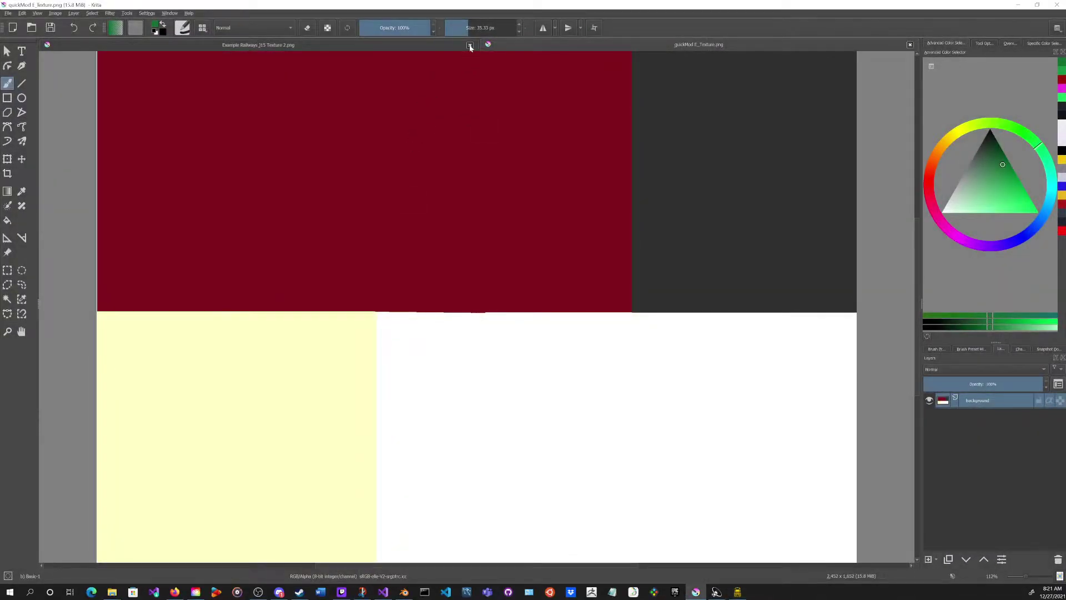
left_click(469, 45)
Step: Fill the pale yellow rectangle of the texture with a medium blue
scroll(399, 178, "down", 3)
scroll(450, 197, "up", 2)
left_click(1041, 242)
left_click_drag(1017, 201, 1008, 190)
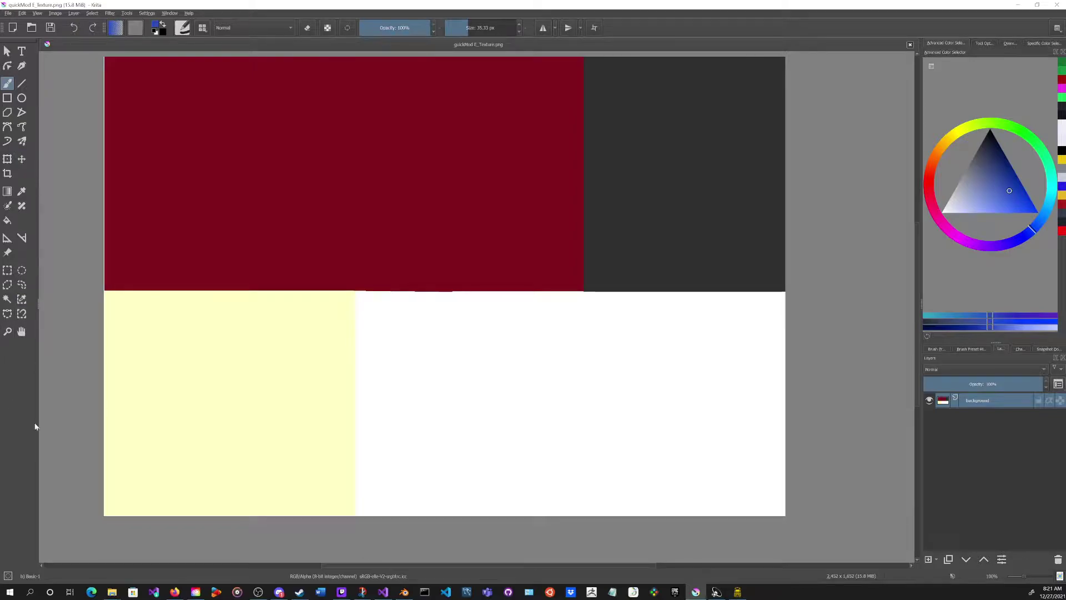
left_click(737, 592)
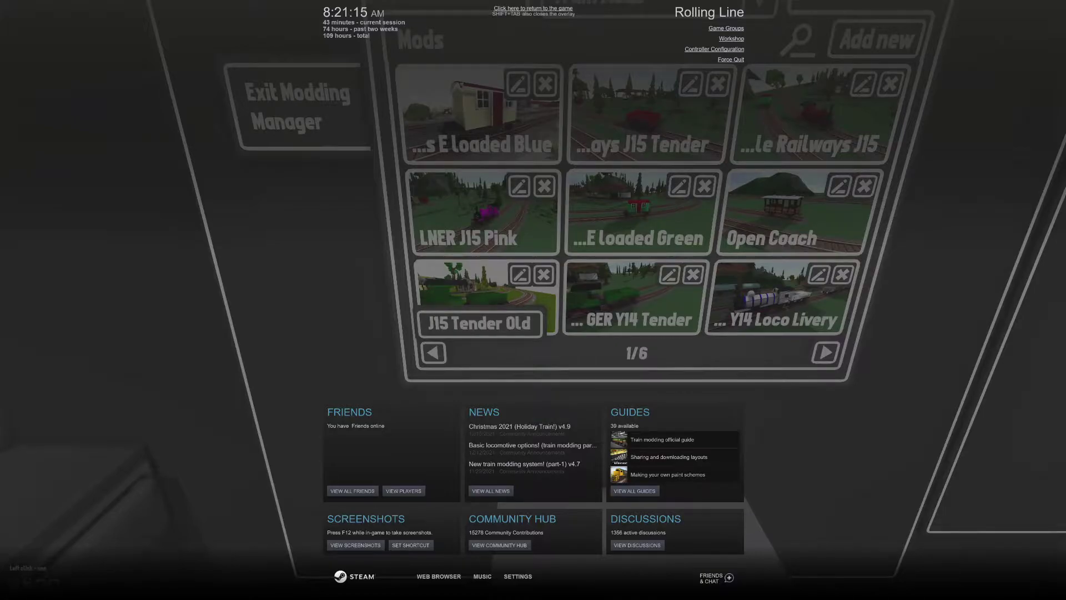
key("alt+Tab")
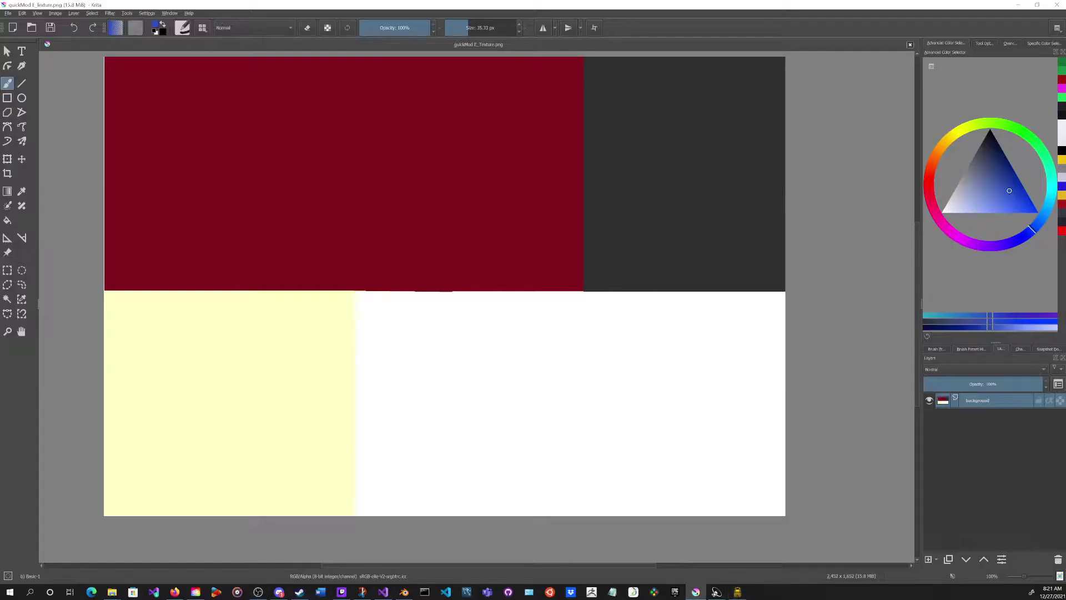
left_click(7, 220)
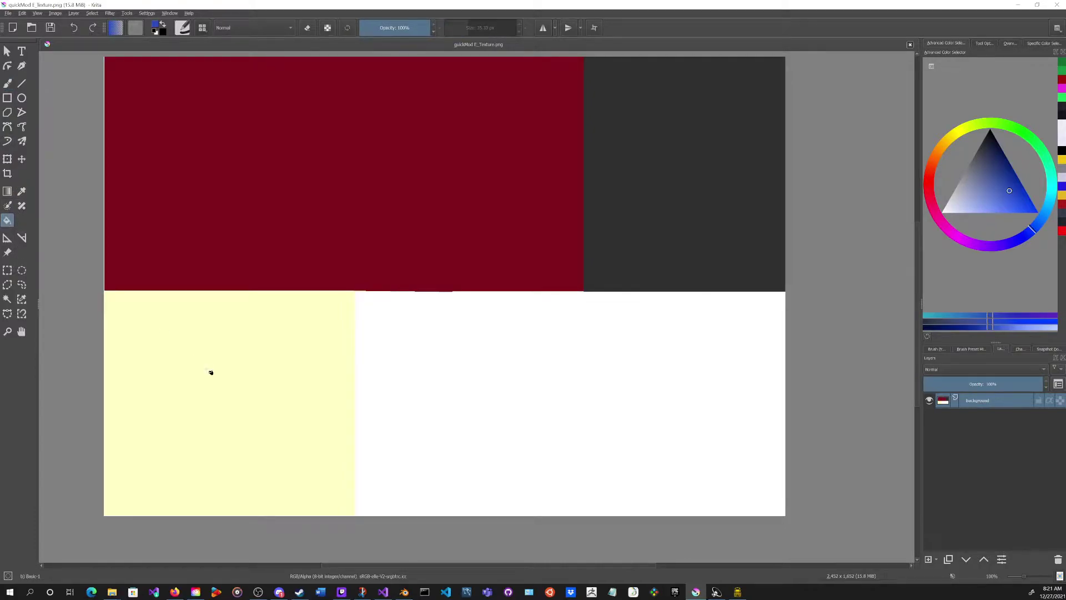
left_click(210, 371)
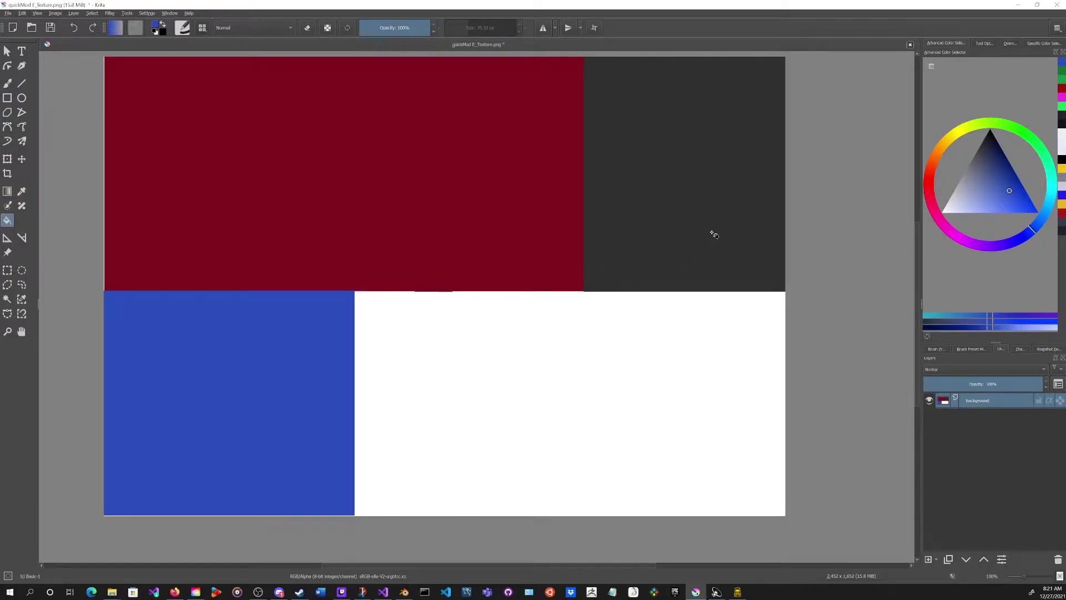
Step: Fill the large dark red rectangle of the texture with a medium-dark green
left_click_drag(1042, 175, 1036, 145)
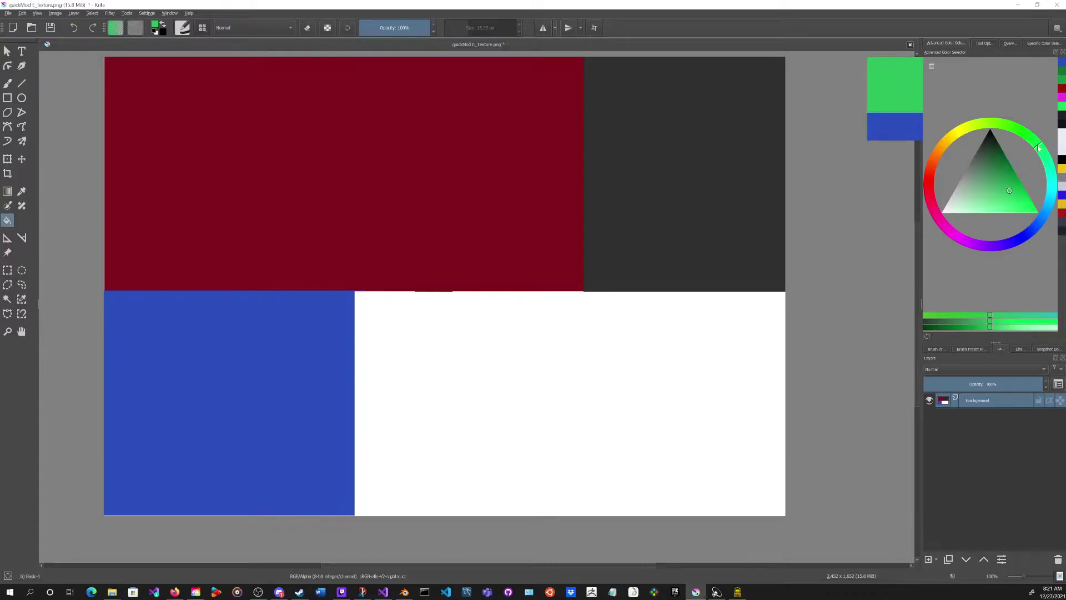
left_click(999, 169)
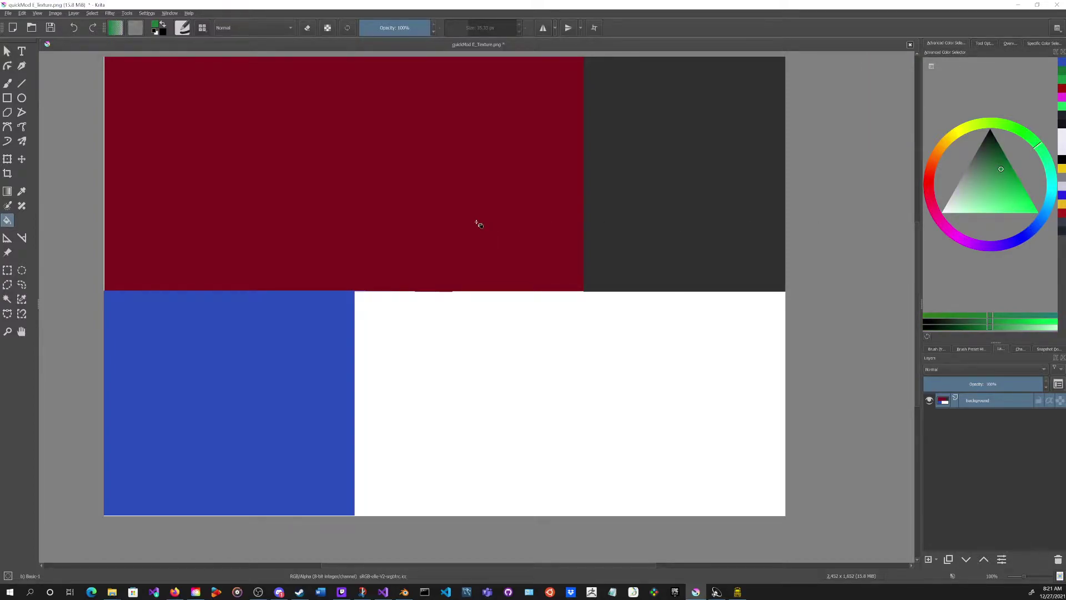
left_click(478, 223)
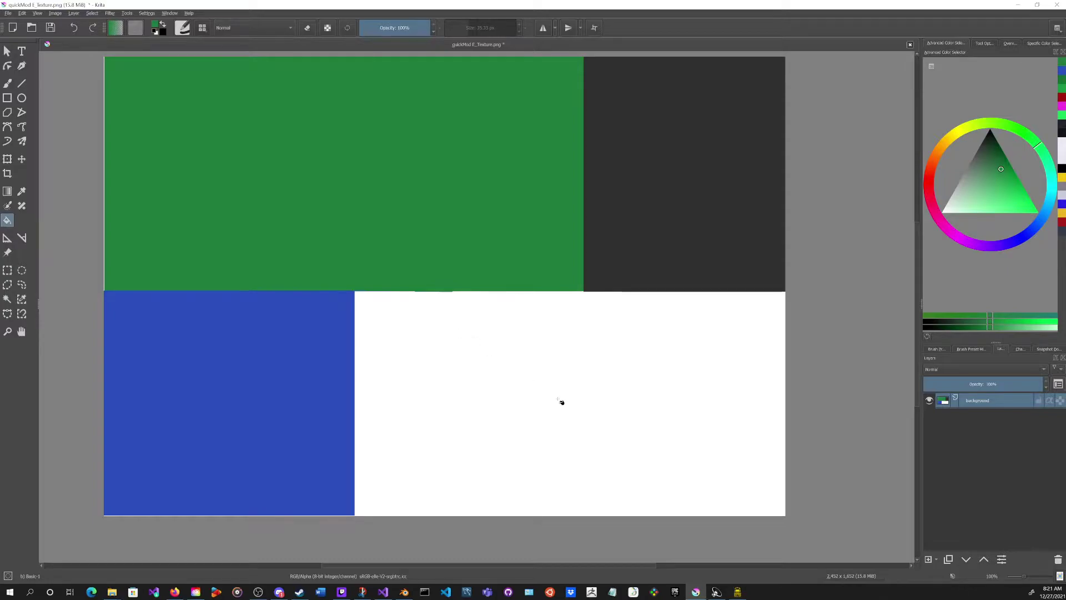
Step: Save a PNG copy of the texture as "Side door wagon blue texture" in the custom assets folder, keeping the default export options
left_click(8, 13)
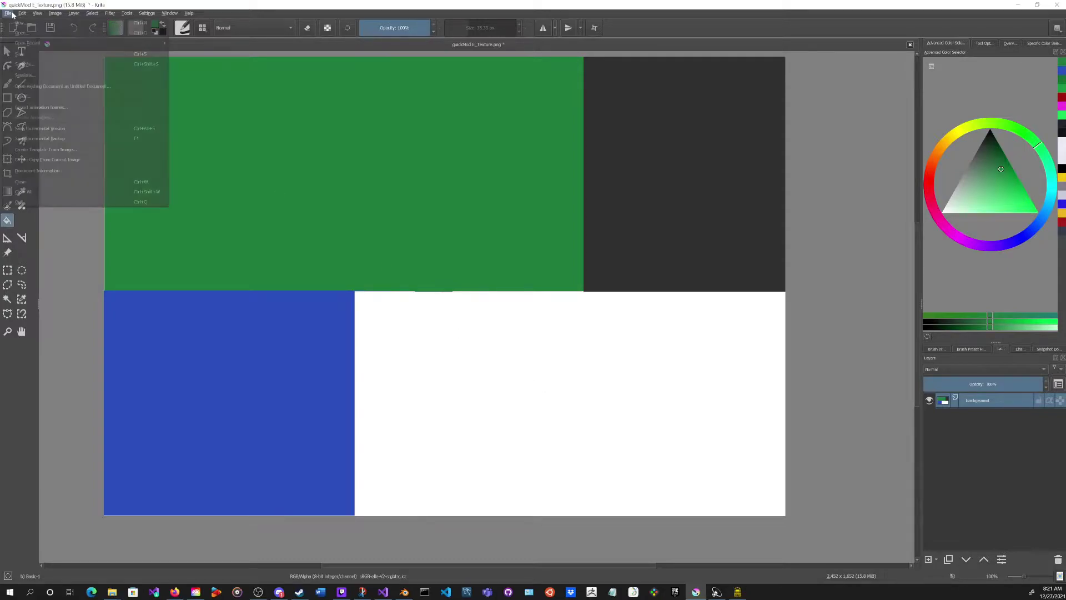
left_click(25, 64)
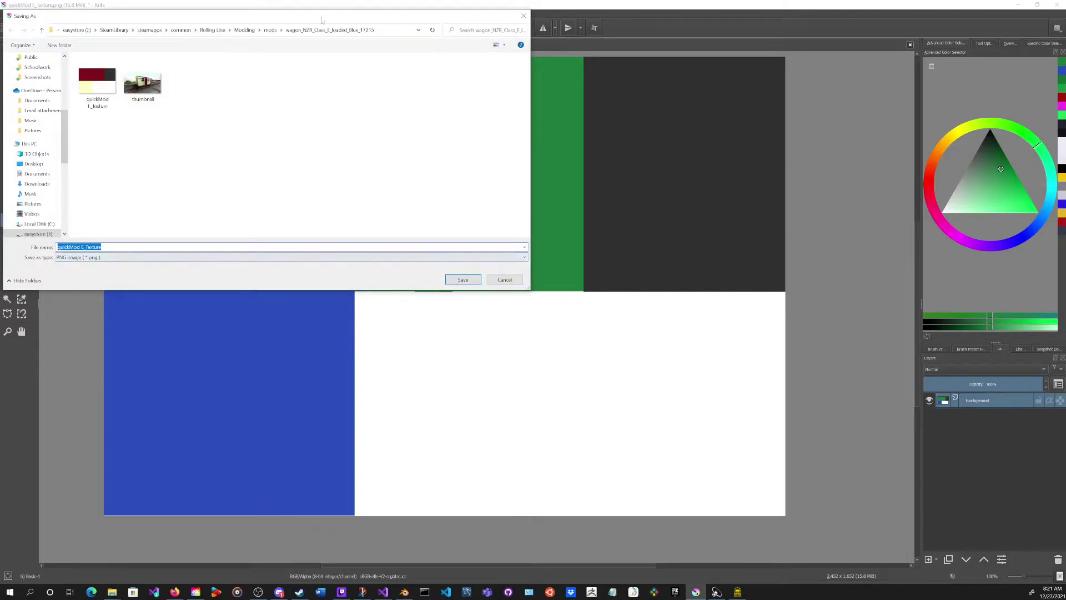
left_click(271, 31)
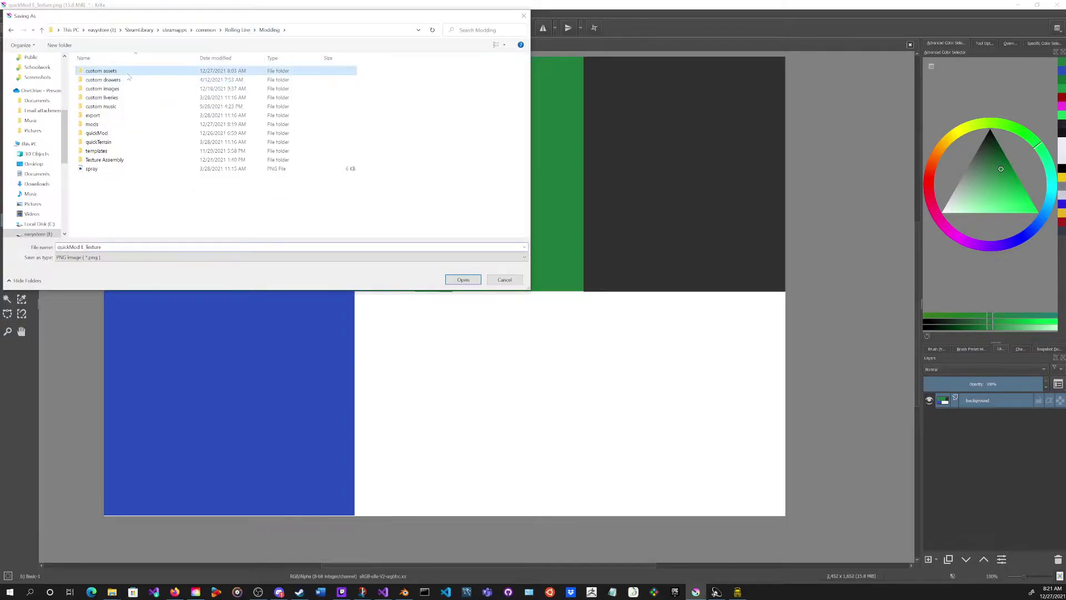
double_click(111, 70)
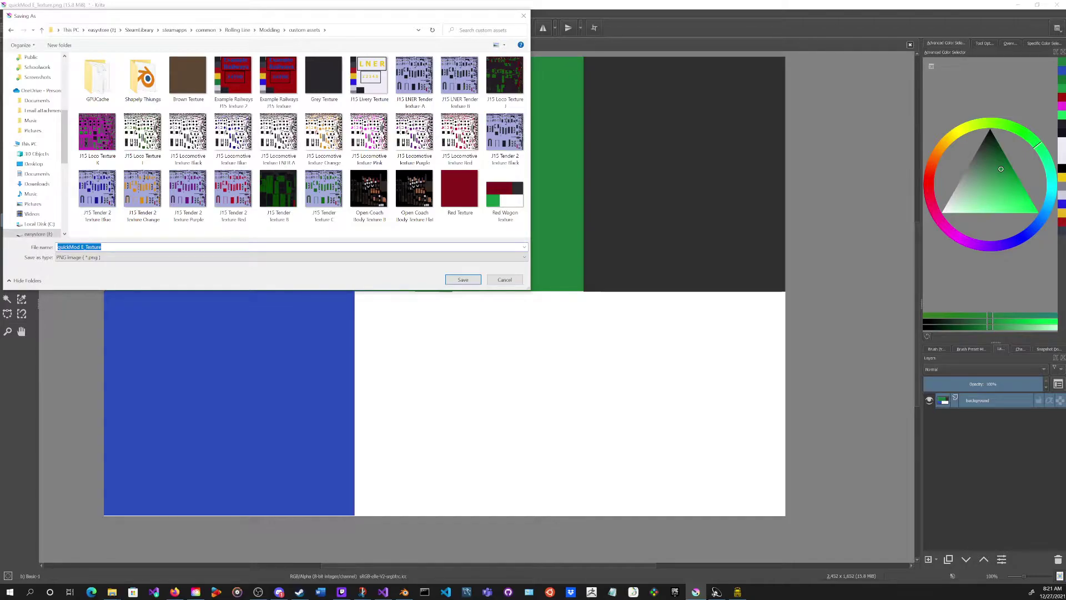
type("Side door wagon blue texture")
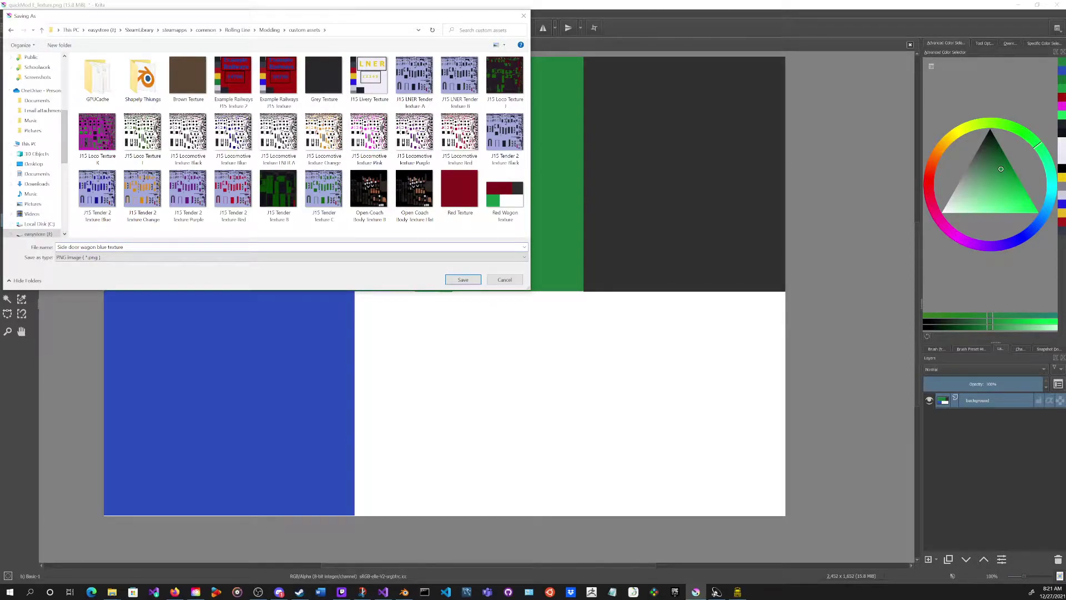
left_click(462, 279)
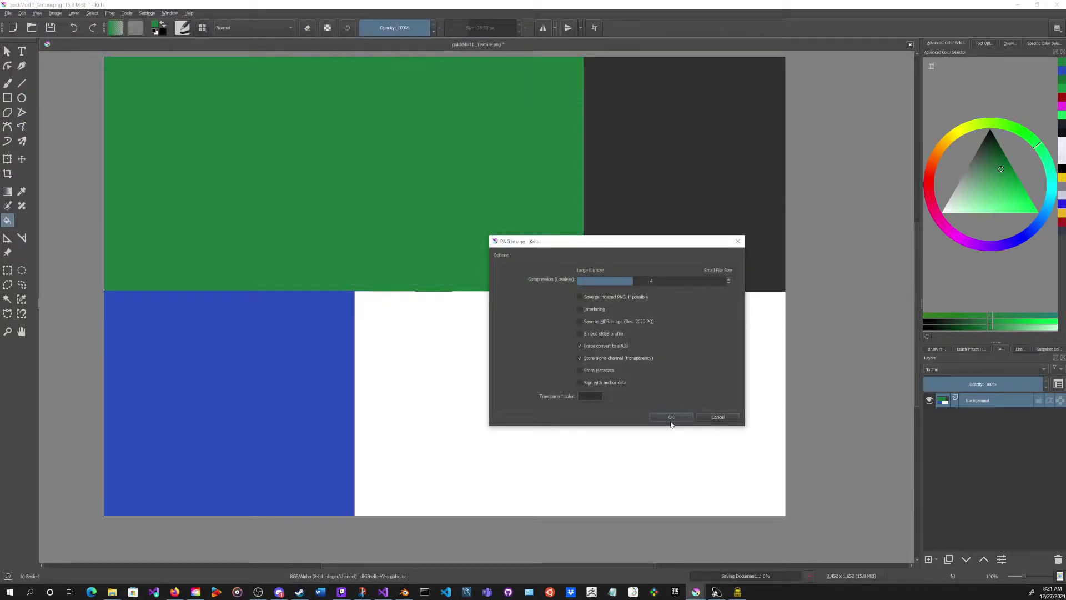
left_click(671, 417)
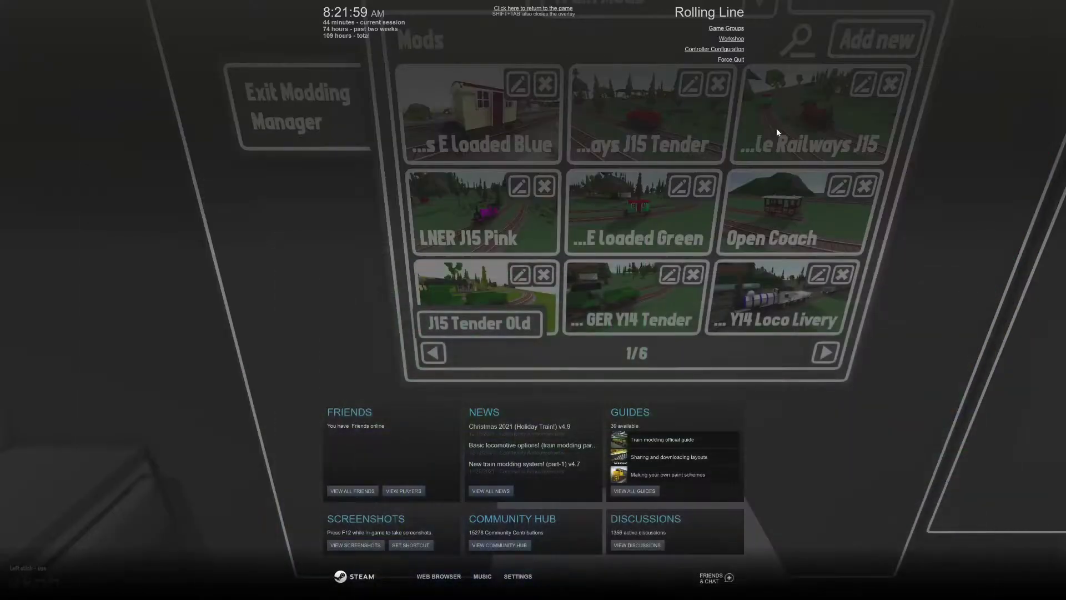
Step: Return to Rolling Line and open the main mesh of the NZR Class E loaded Blue mod for editing
key("shift+Tab")
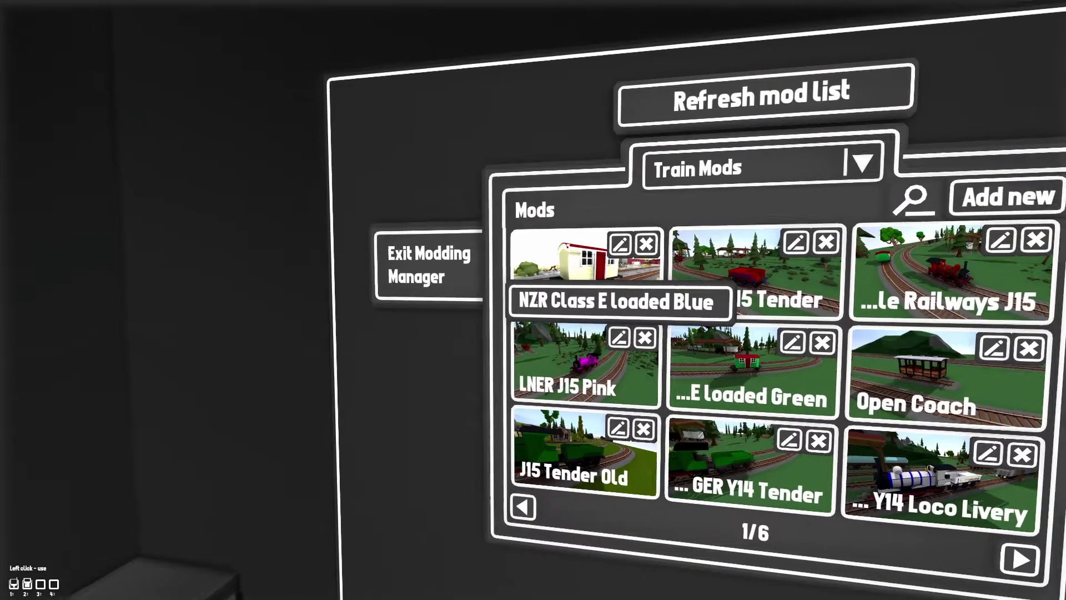
left_click(533, 300)
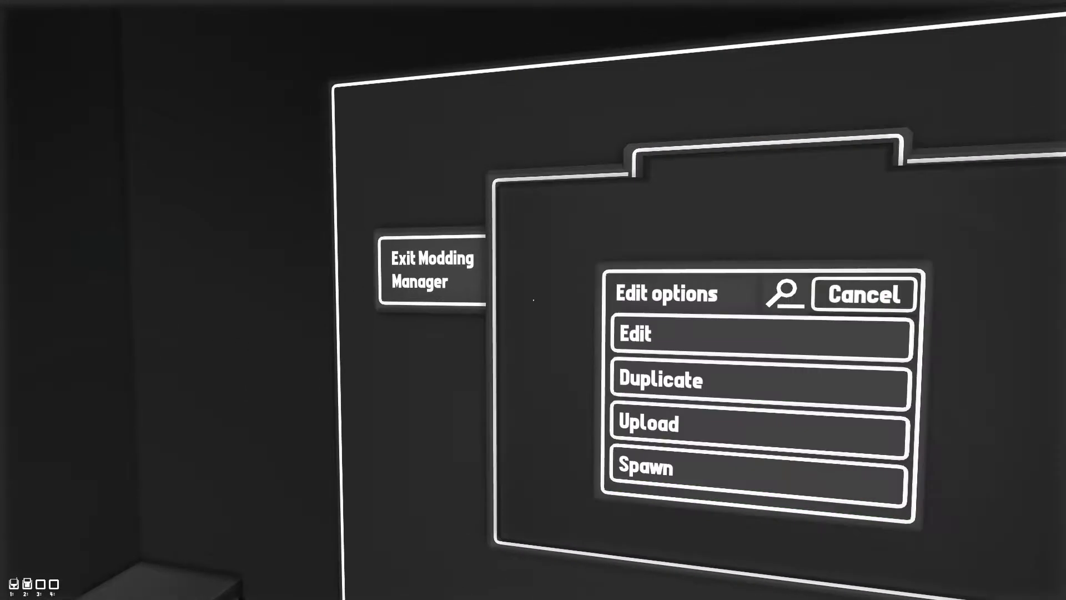
left_click(533, 300)
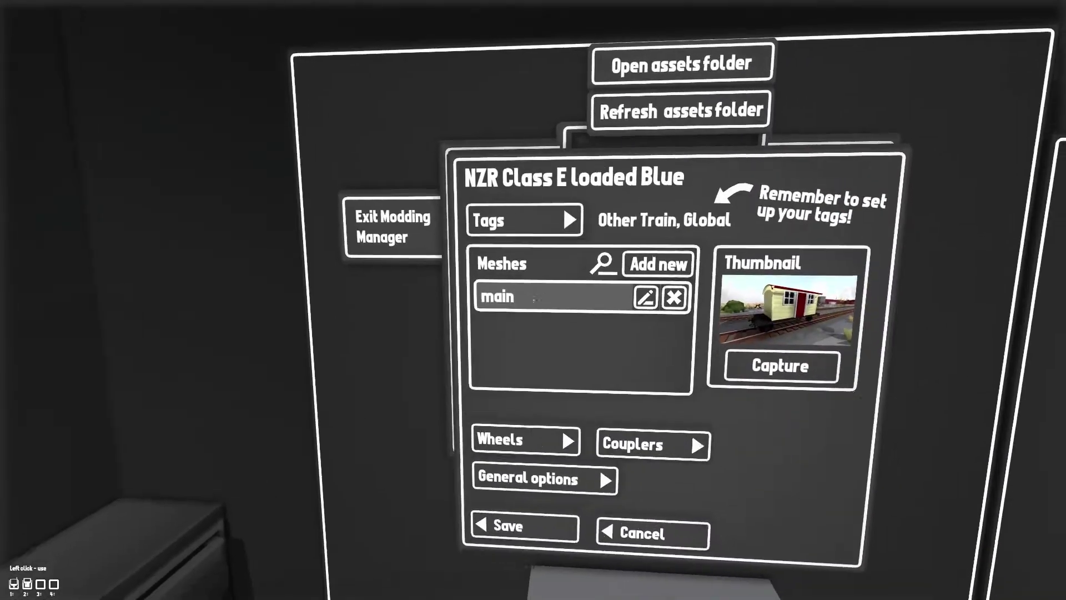
left_click(533, 300)
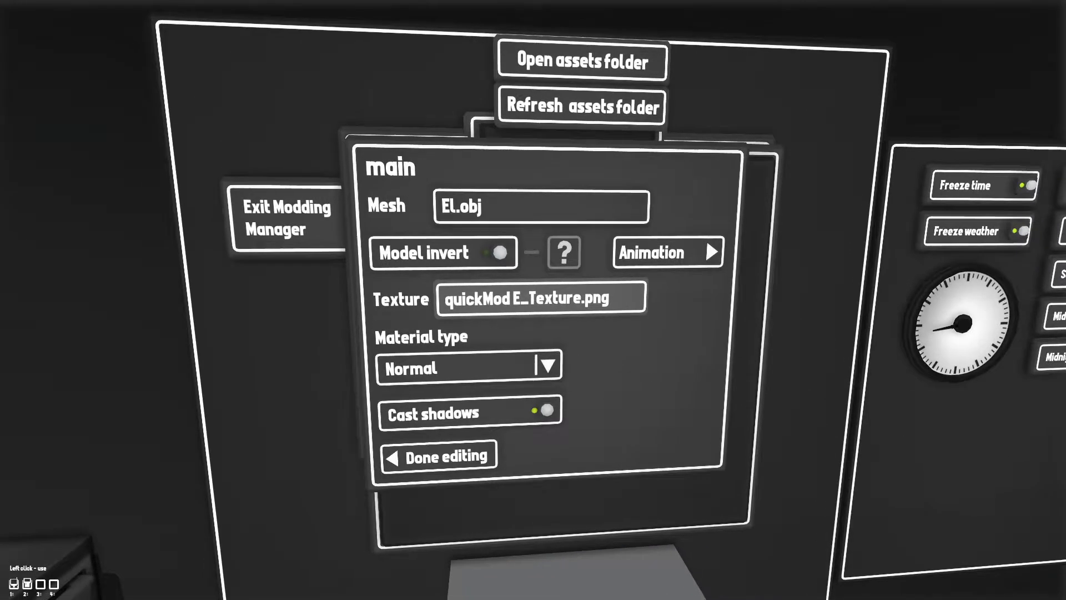
Step: Set the main mesh's texture to the Side door wagon blue texture PNG
left_click(530, 303)
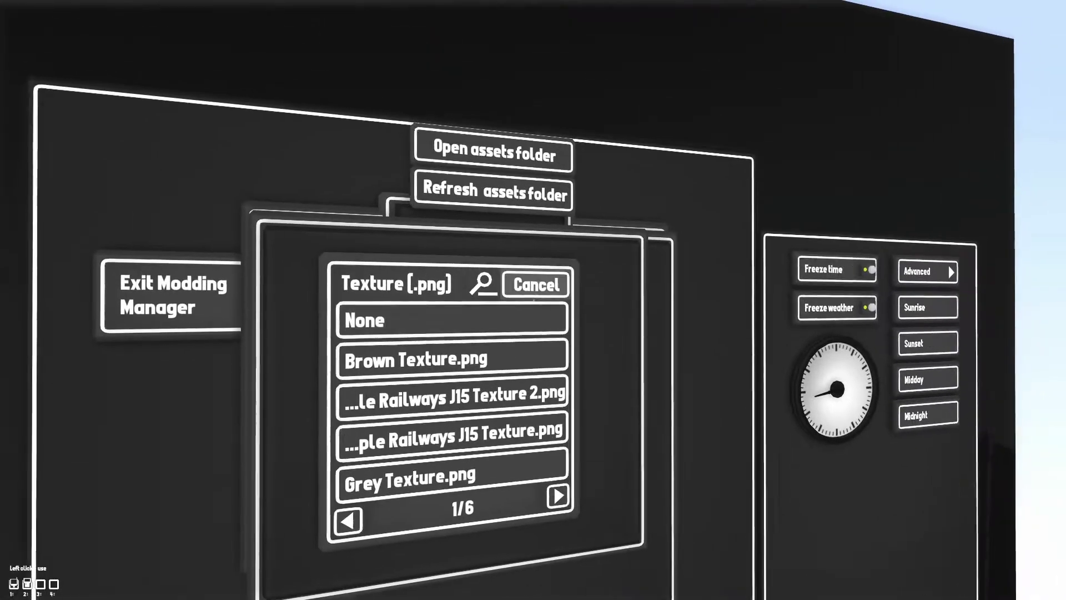
left_click(534, 298)
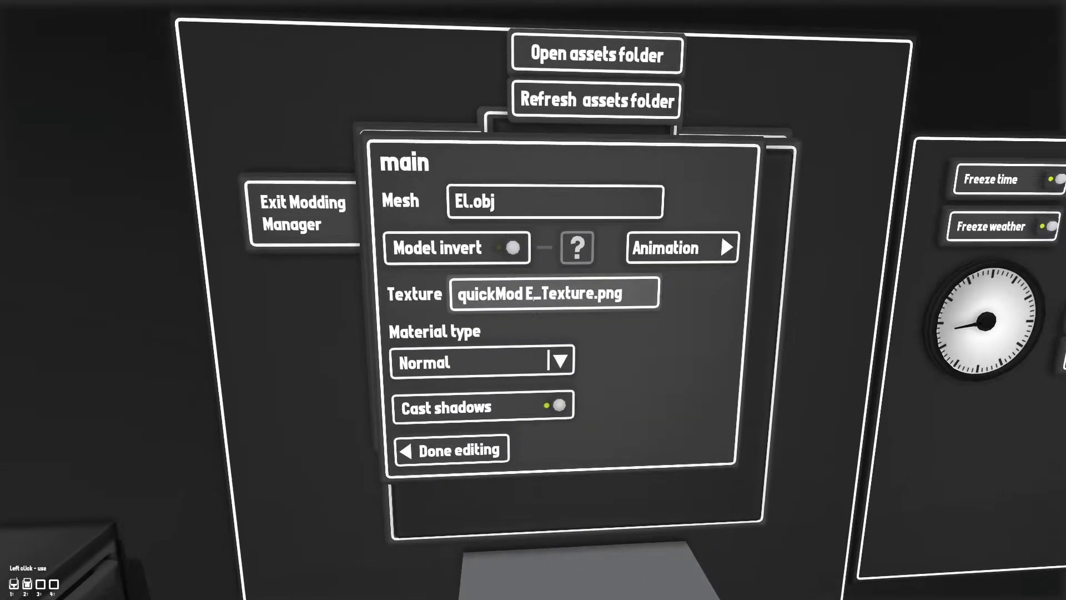
left_click(533, 300)
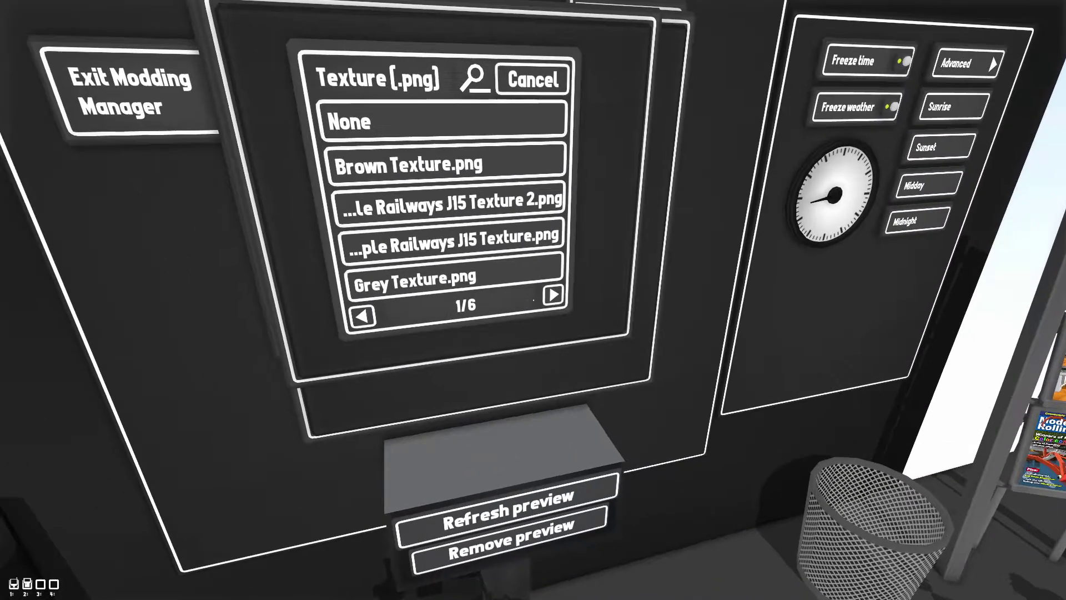
left_click(534, 301)
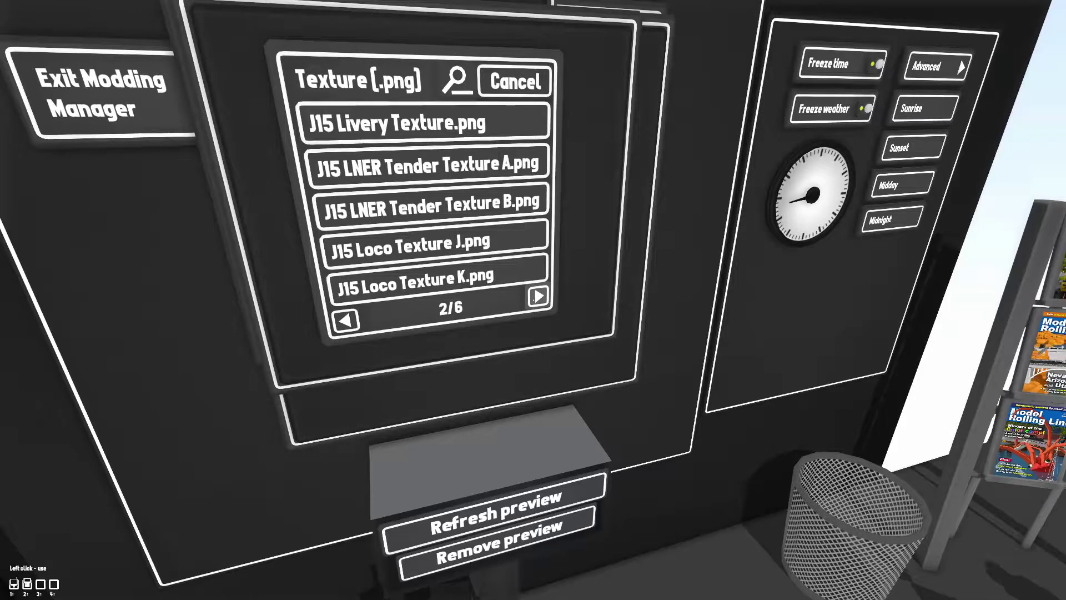
left_click(533, 299)
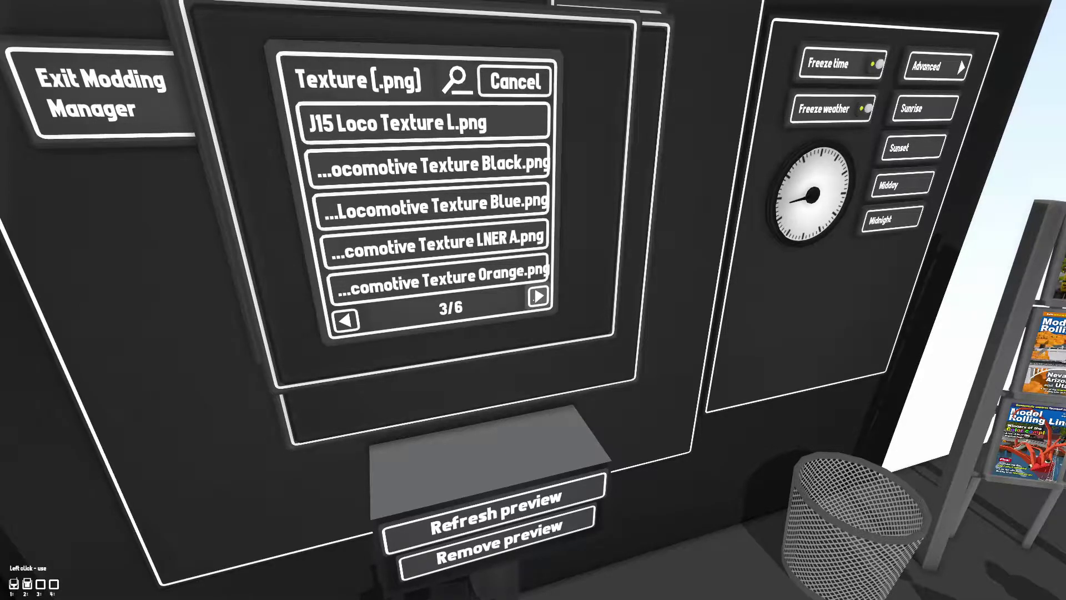
left_click(534, 298)
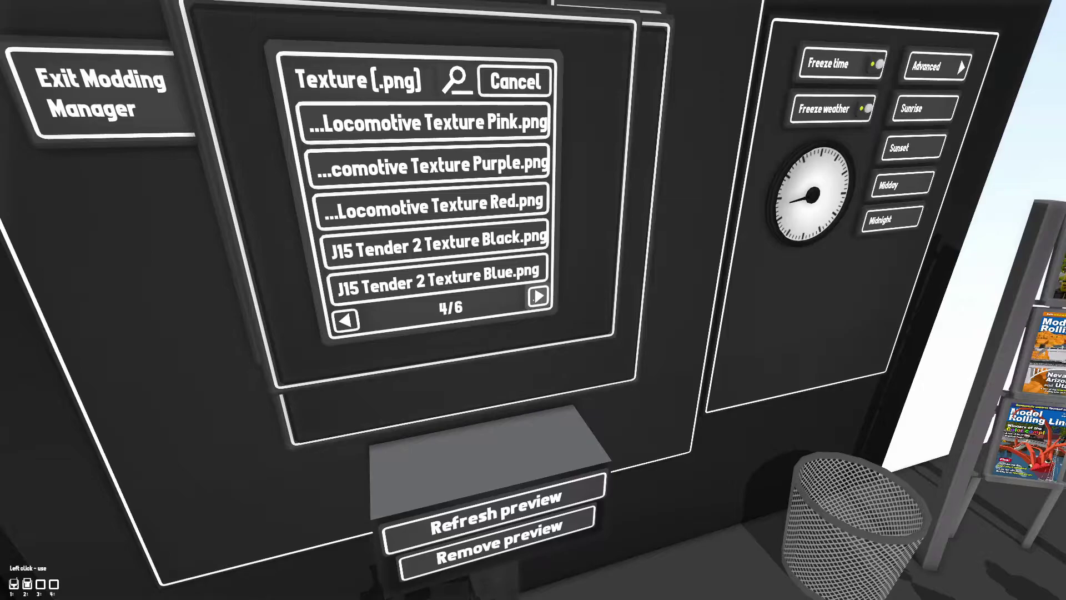
left_click(536, 297)
left_click(534, 297)
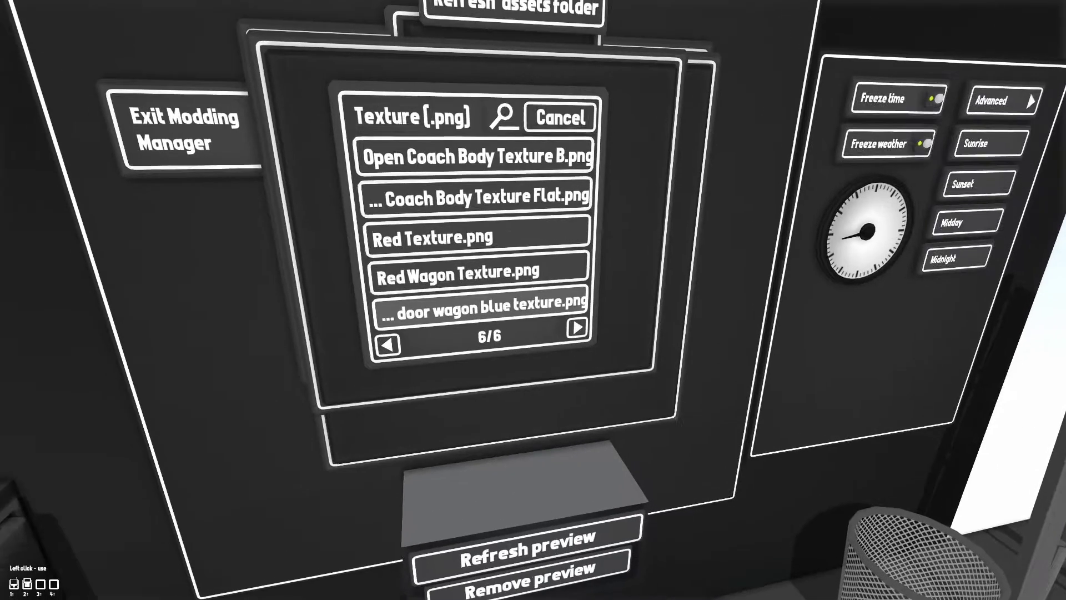
left_click(533, 300)
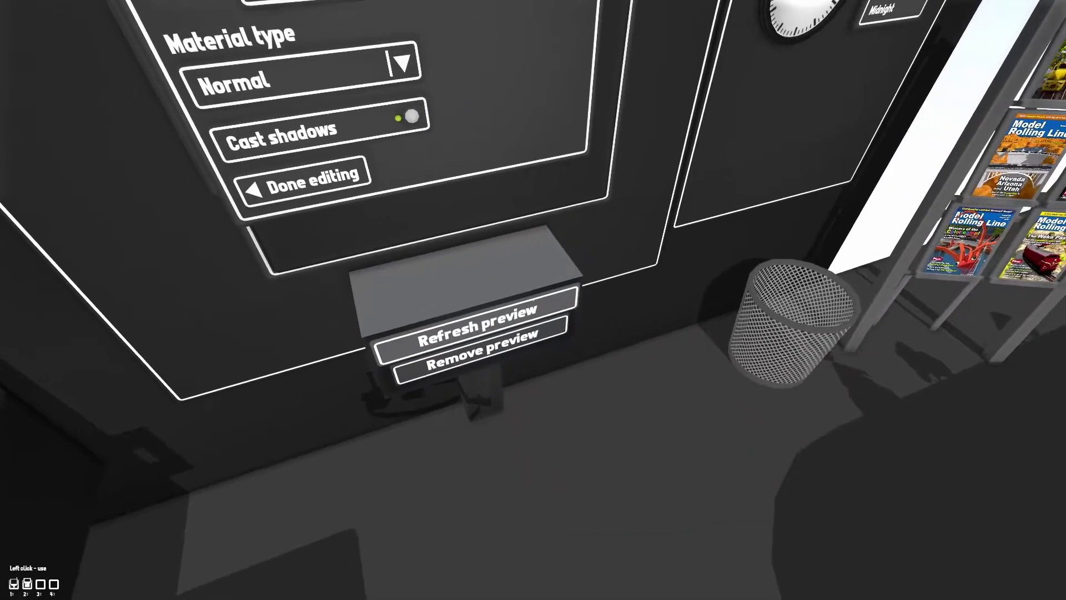
Step: Refresh the preview to display the wagon model with its new texture
left_click(532, 300)
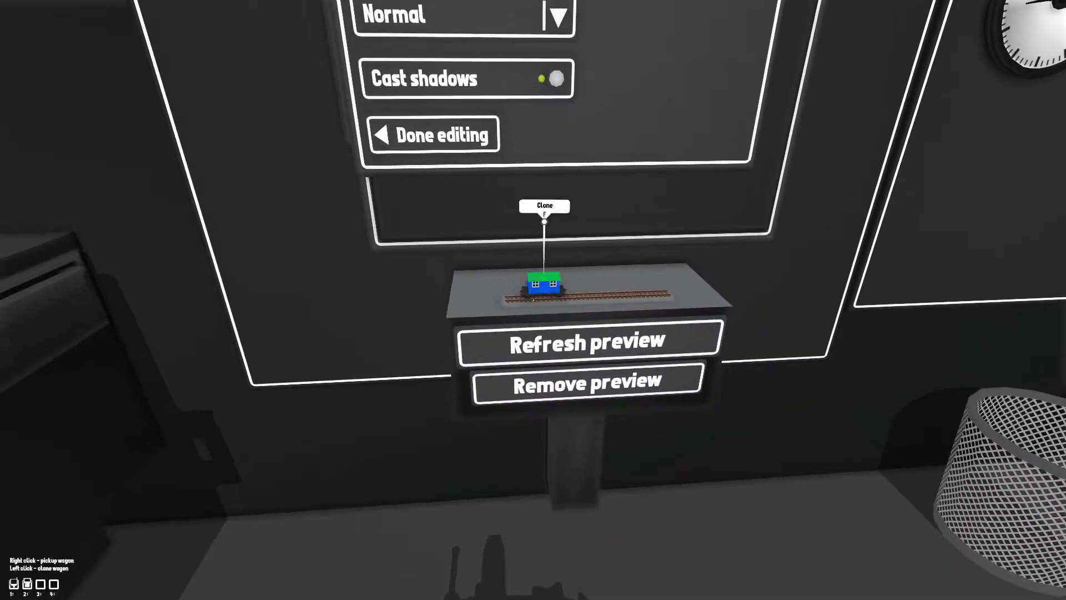
key("w")
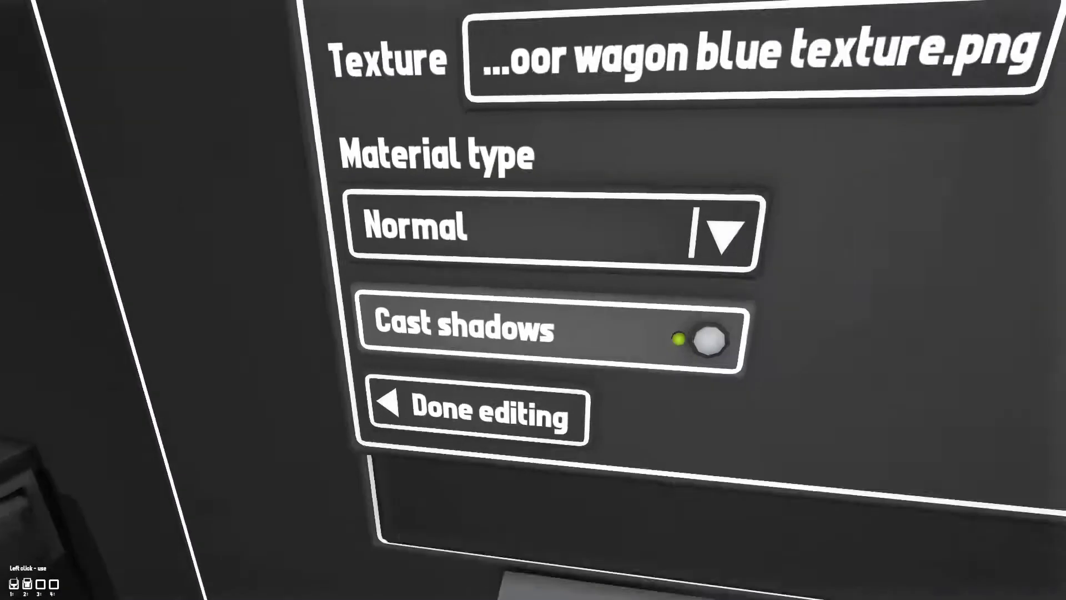
key("s")
Step: Finish editing the mesh, capture a close-up thumbnail of the blue and green wagon, and save the mod
left_click(533, 300)
left_click(533, 300)
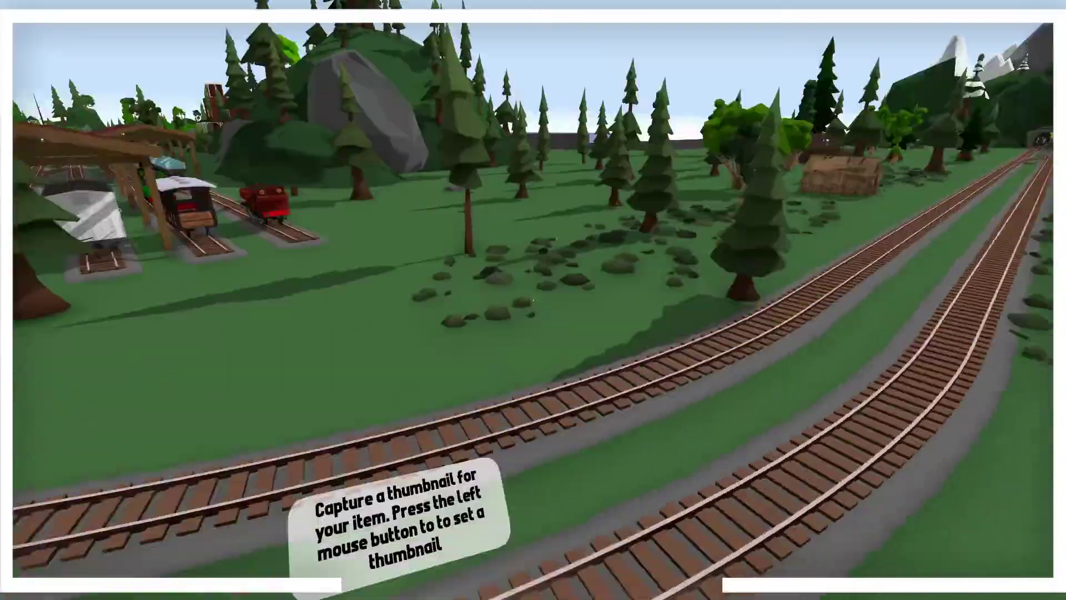
key("w")
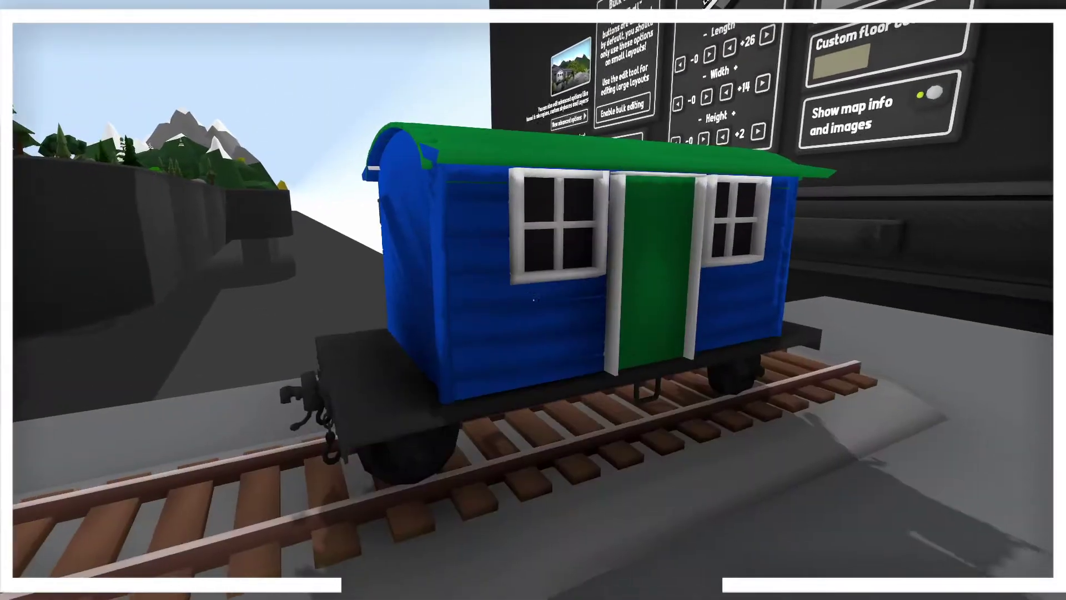
left_click(533, 300)
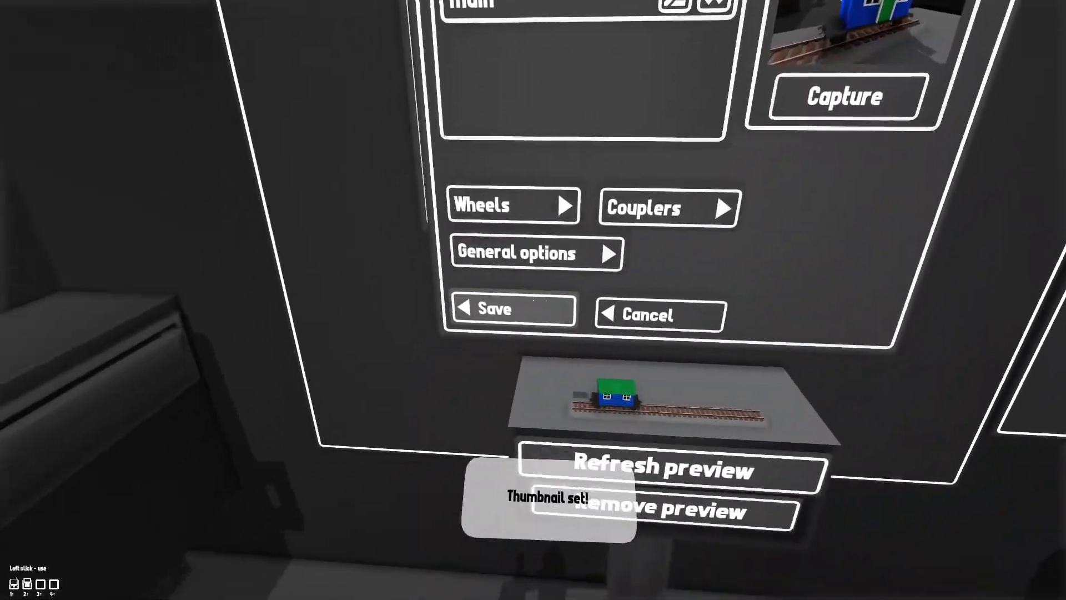
left_click(533, 299)
Step: Duplicate the LNER J15-GER Y14 Loco Livery mod
key("w")
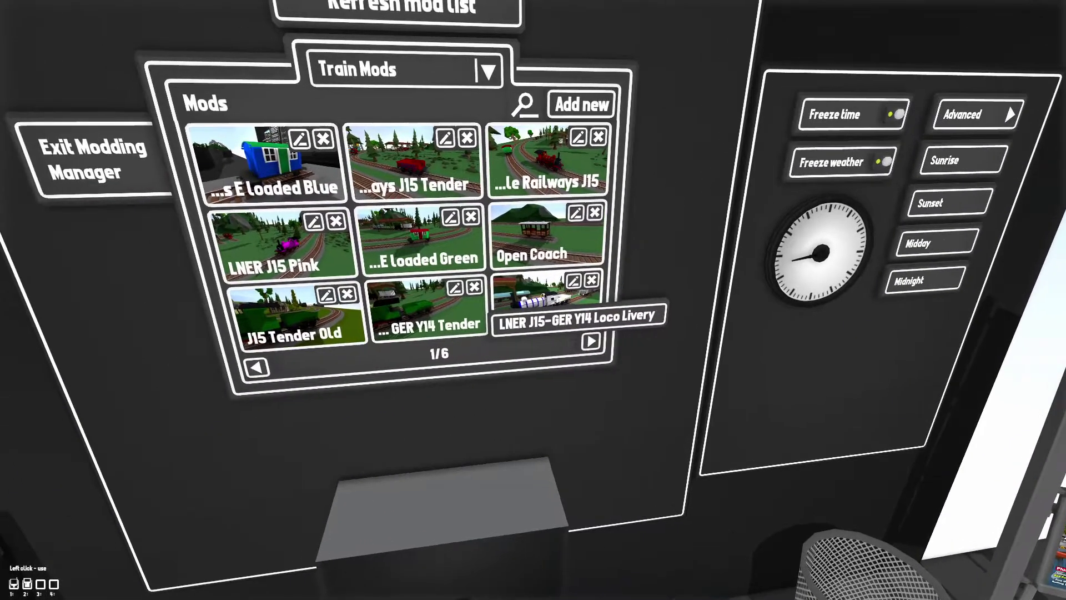
left_click(546, 294)
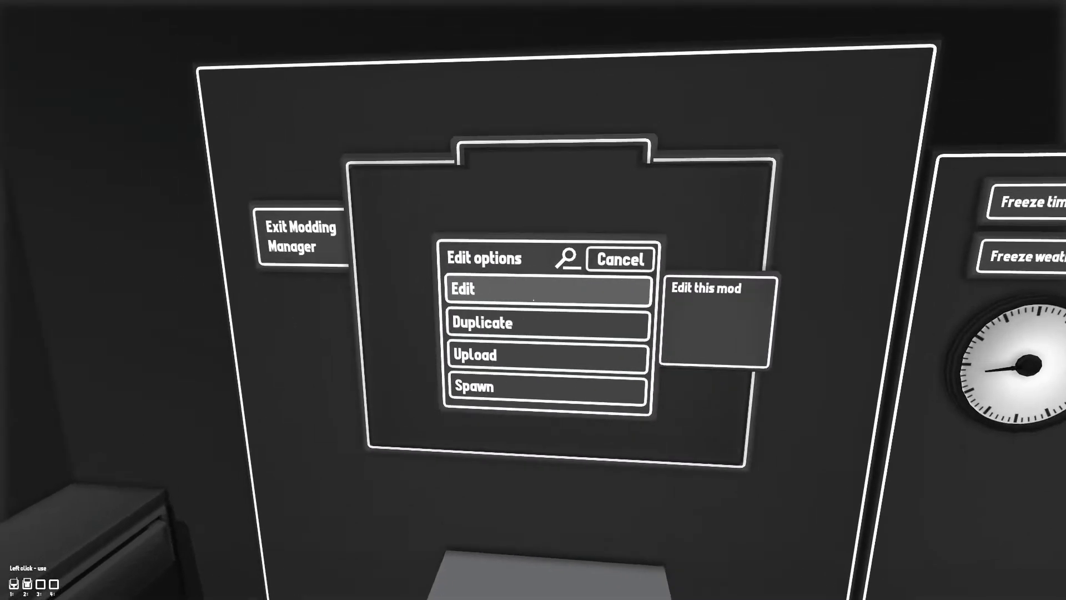
left_click(533, 300)
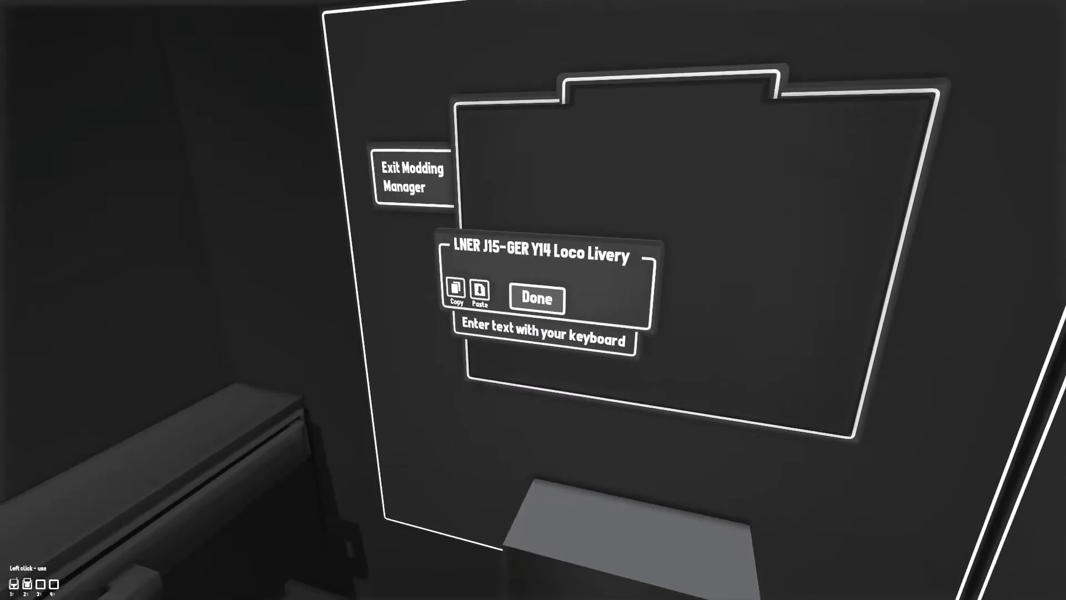
Step: Name the duplicated locomotive mod "J15 Providence Railways" and accept the name
key("BackSpace")
key("BackSpace")
key("BackSpace")
key("BackSpace")
key("BackSpace")
key("BackSpace")
key("BackSpace")
key("BackSpace")
key("BackSpace")
key("BackSpace")
key("BackSpace")
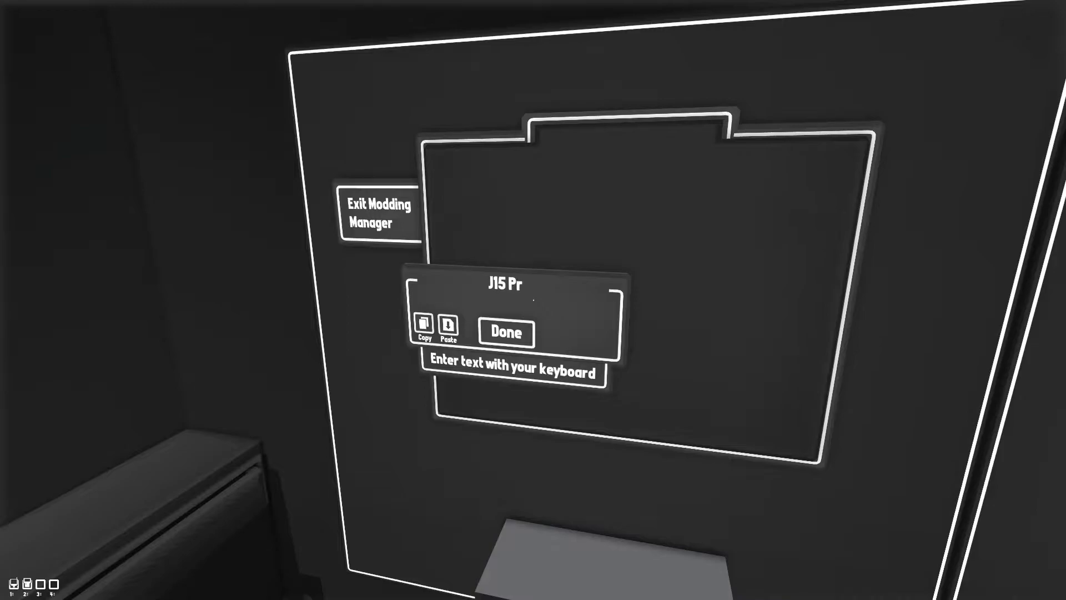
key("BackSpace")
type("vid")
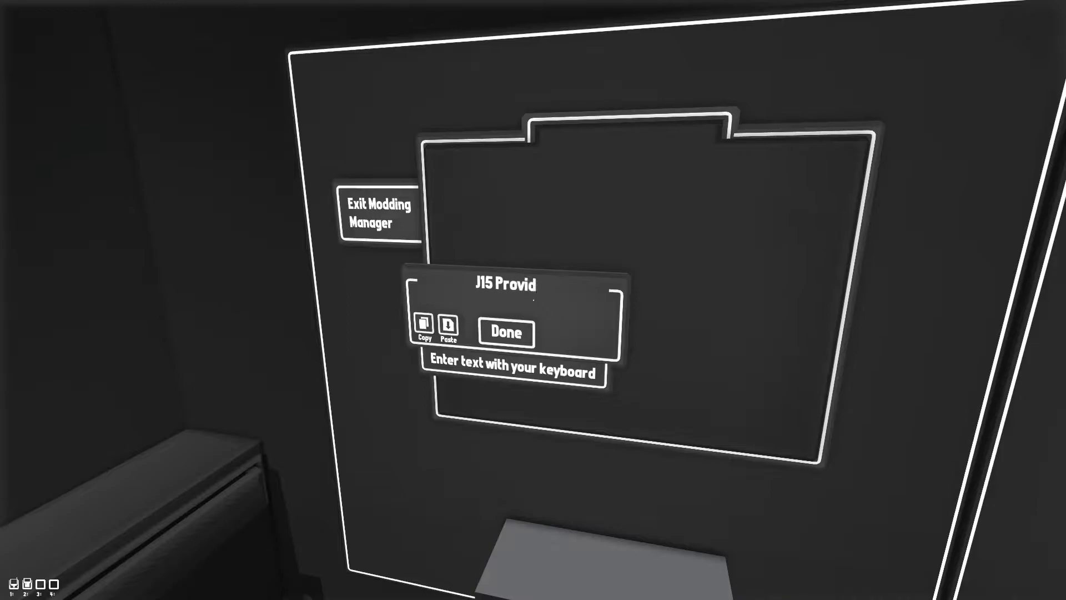
type("ence Railways")
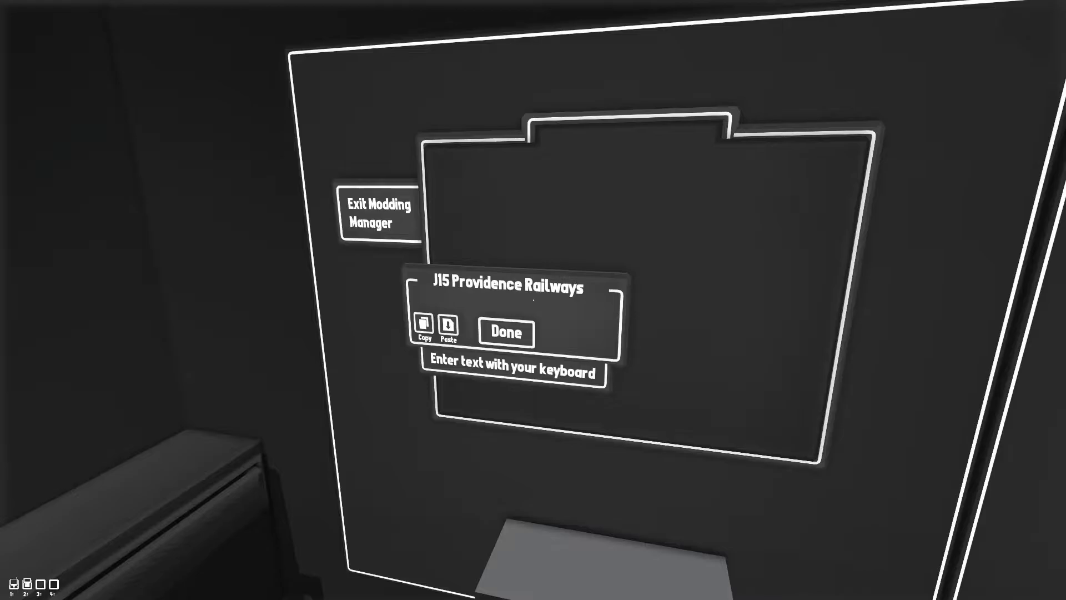
left_click(532, 300)
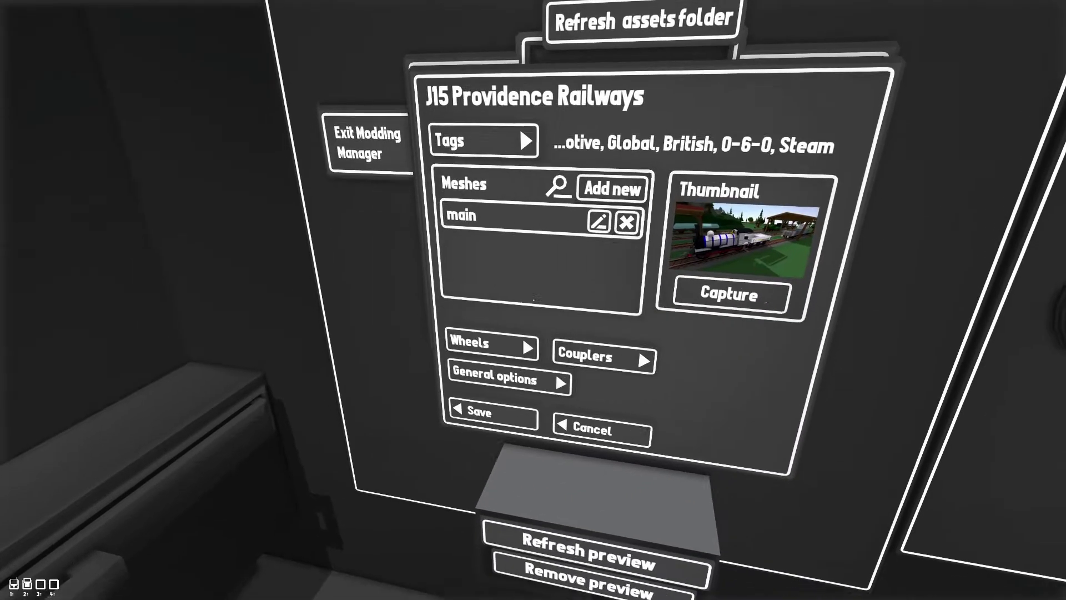
Step: Switch to File Explorer and open the J15 Providence Railways folder inside the Rolling Line mods folder
key("shift+Tab")
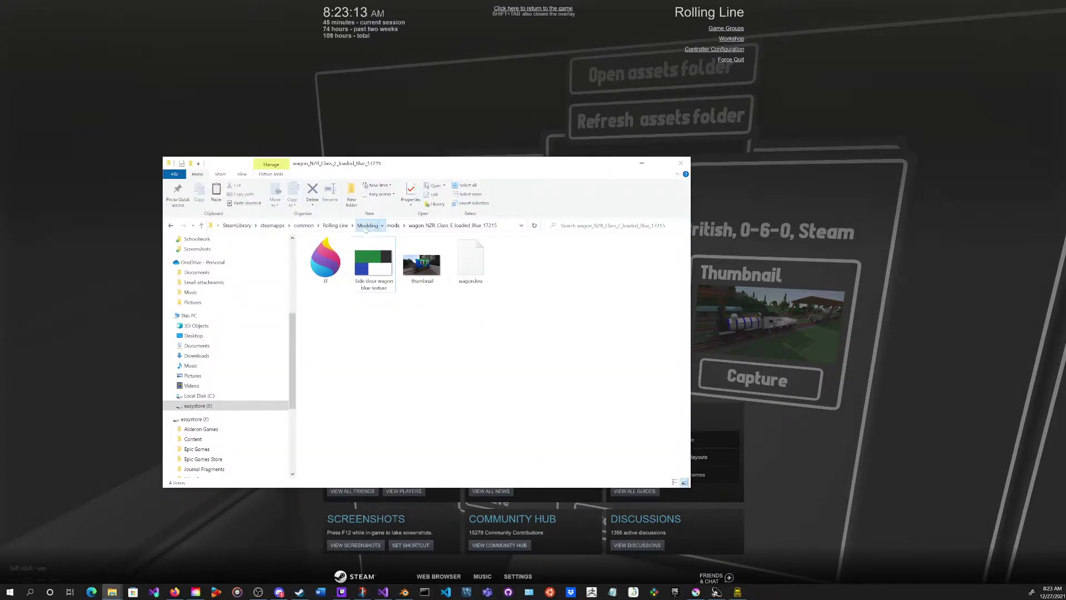
left_click(367, 224)
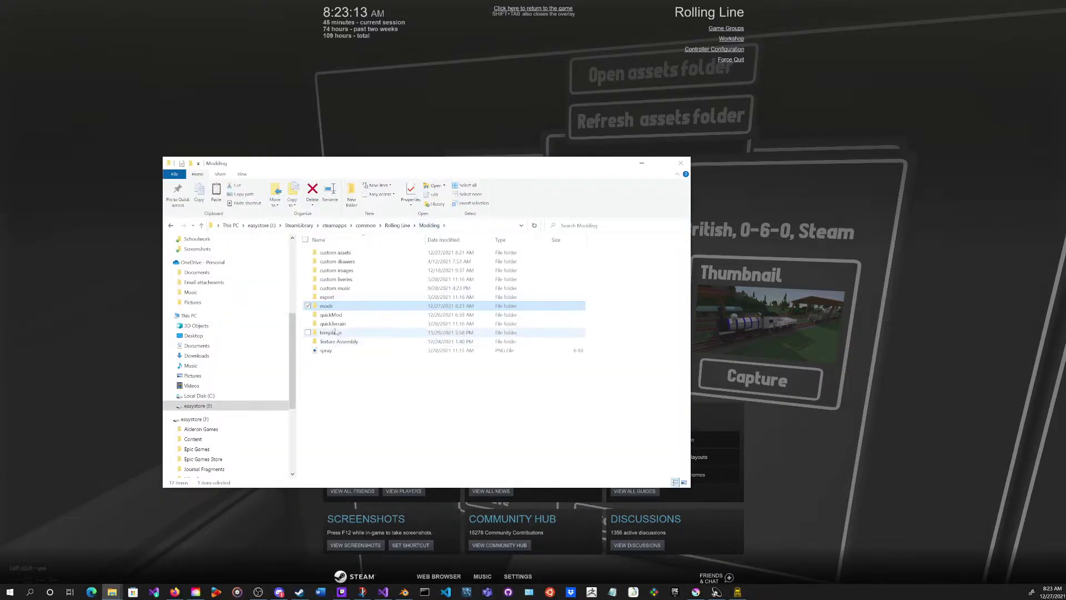
double_click(326, 305)
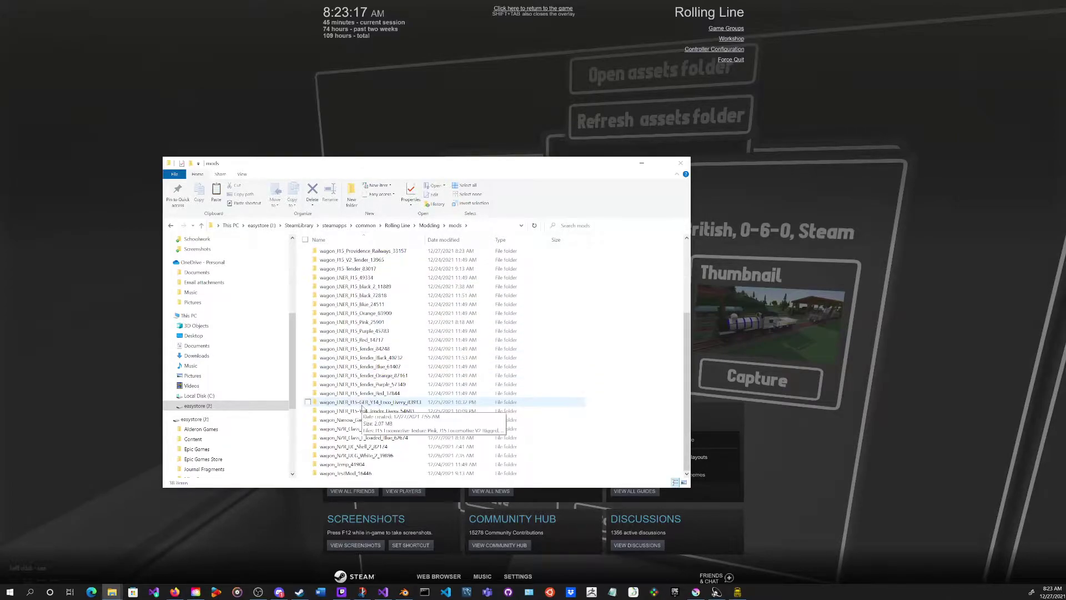
scroll(366, 416, "up", 3)
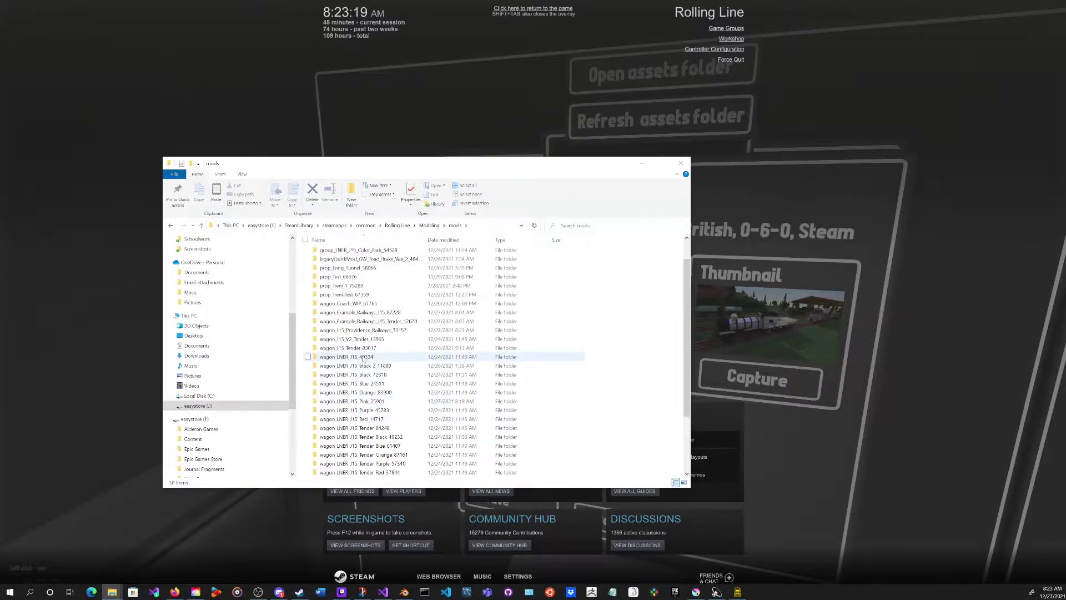
double_click(377, 331)
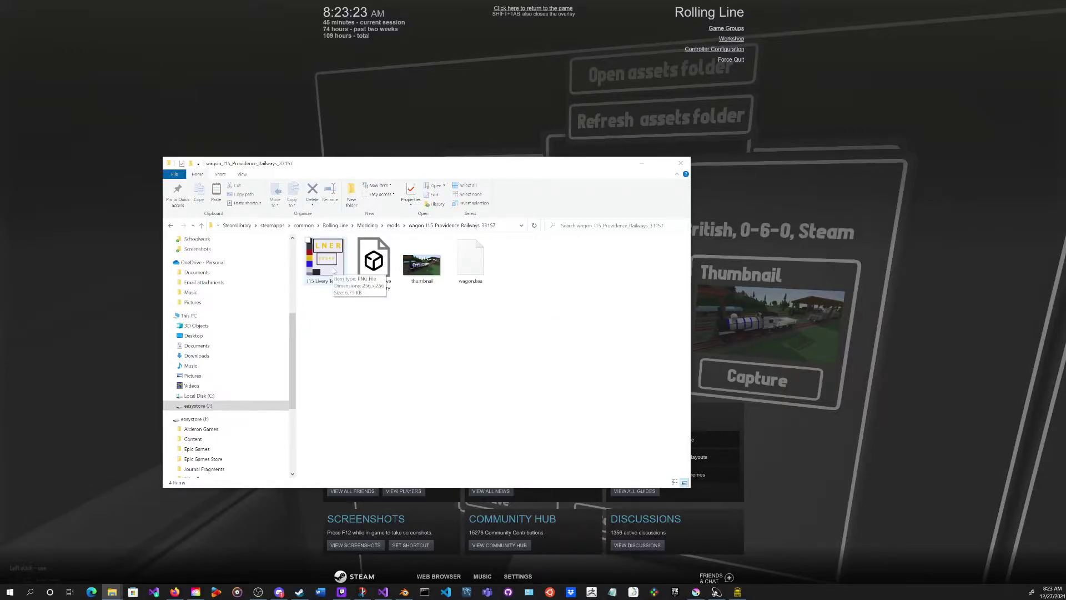
Step: Open the J15 Livery Texture image in Krita
right_click(335, 268)
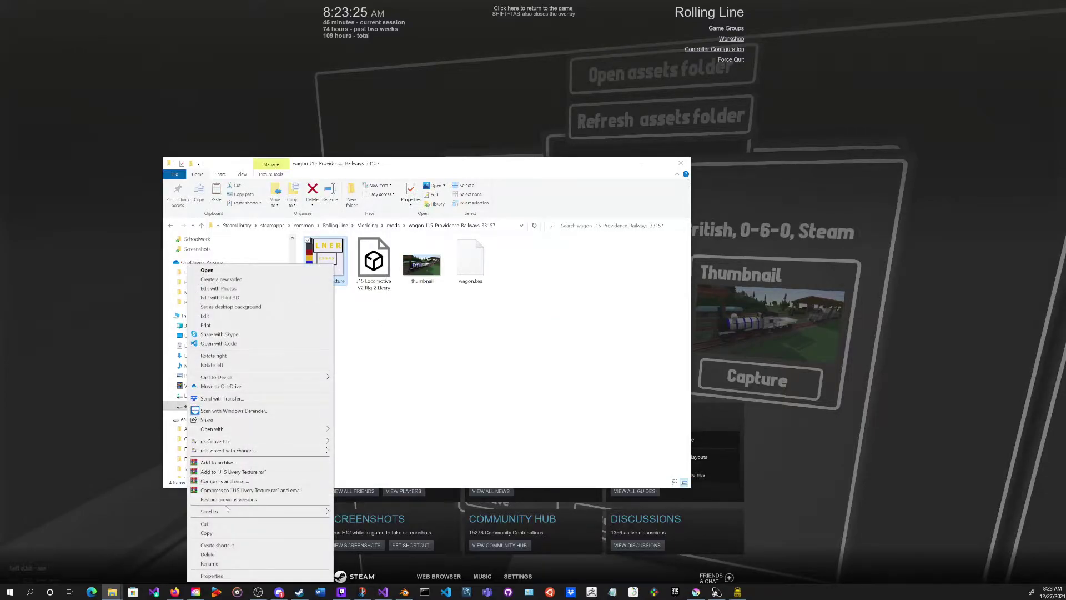
mouse_move(258, 428)
left_click(360, 506)
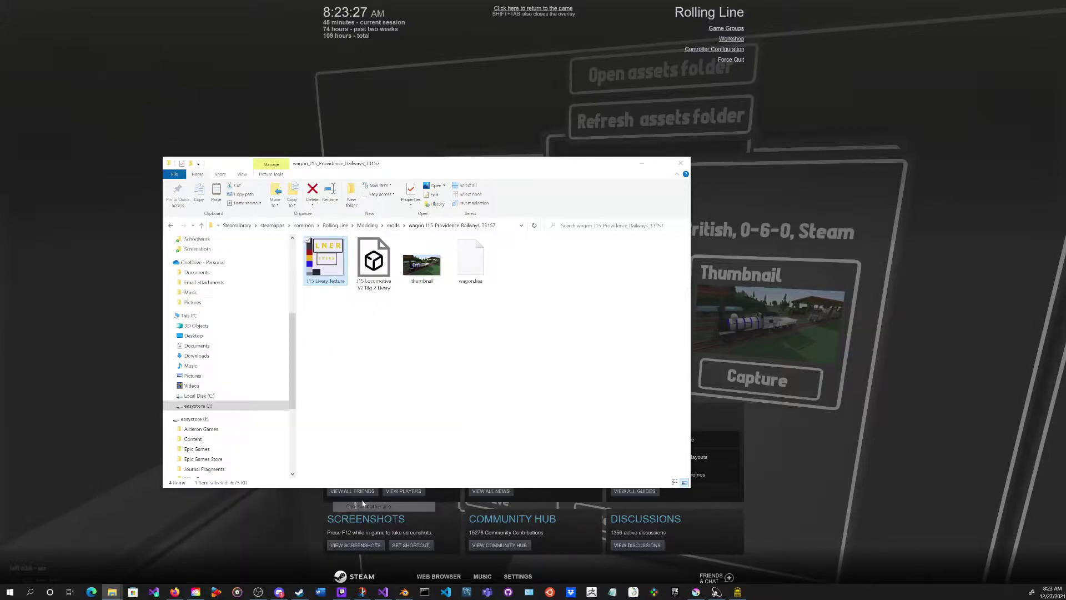
left_click(514, 307)
left_click(538, 352)
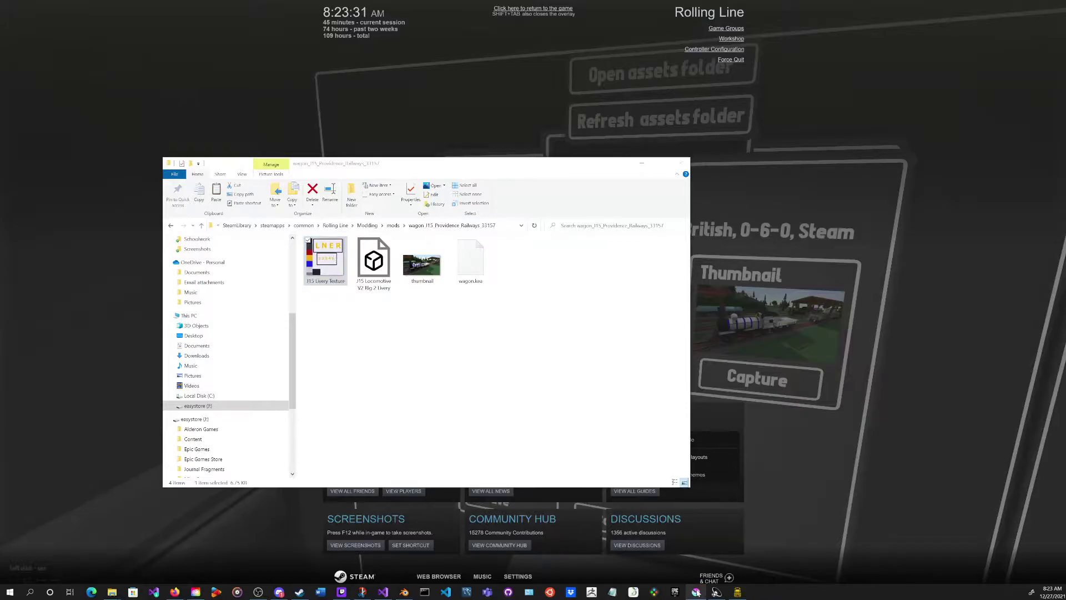
Step: Fill the texture's near-white background and the backgrounds of the LNER and 12345 frames with a dark purple-blue
scroll(381, 286, "down", 1)
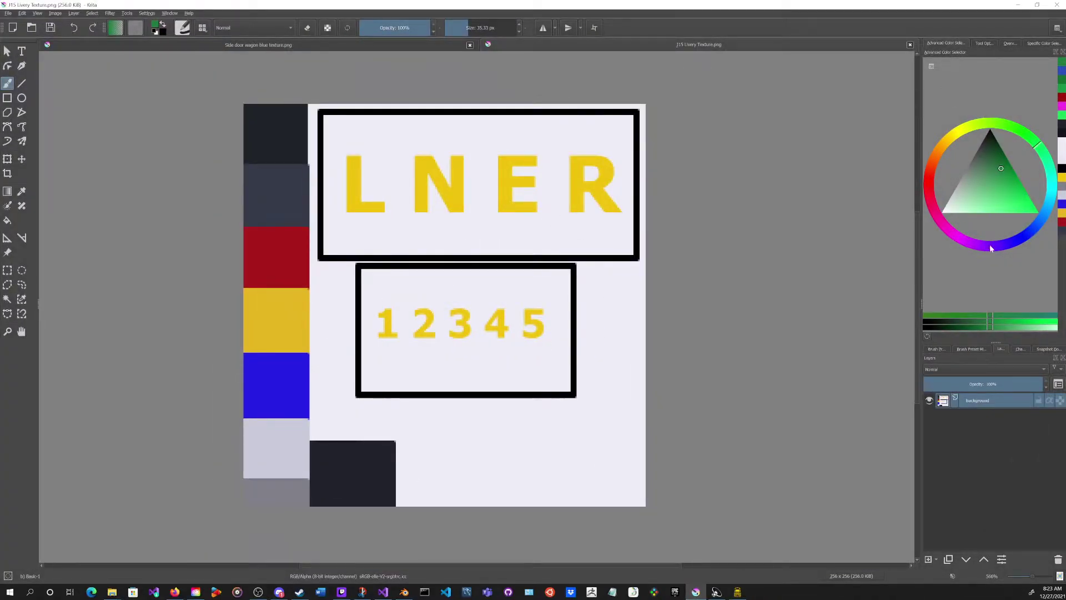
left_click(1010, 243)
left_click_drag(977, 195, 990, 154)
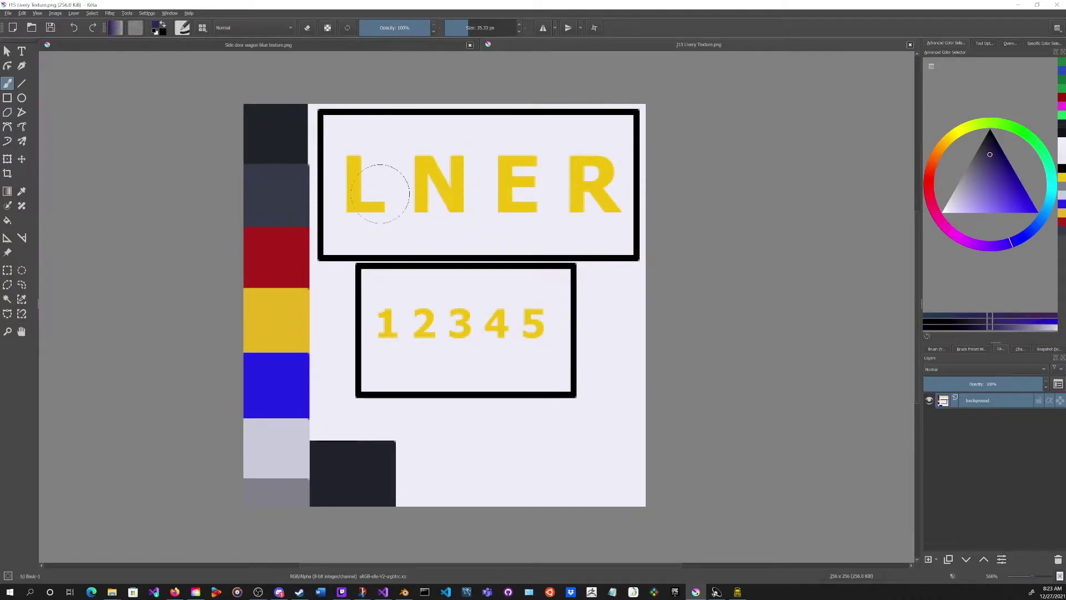
left_click(7, 220)
left_click(450, 431)
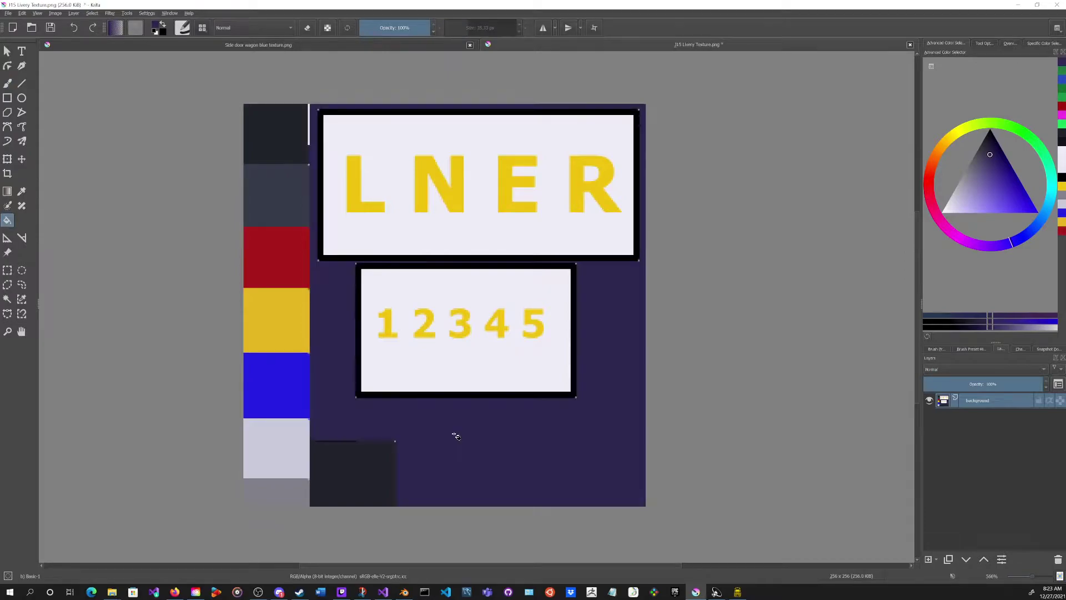
left_click(404, 244)
left_click(459, 361)
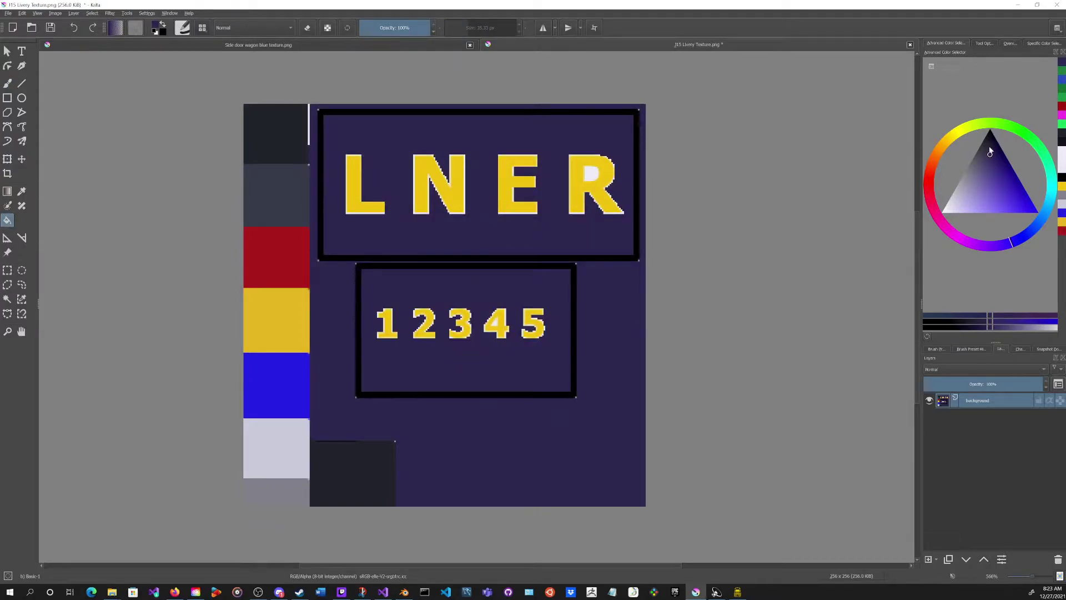
Step: Fill the bright blue swatch in the texture's colour column with white
left_click(944, 212)
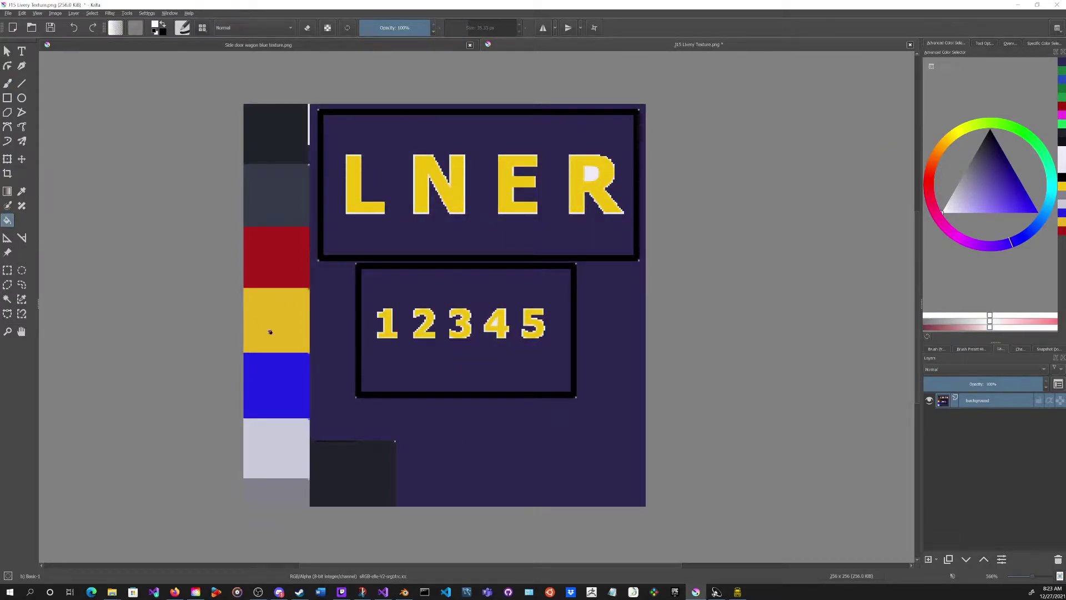
left_click(292, 380)
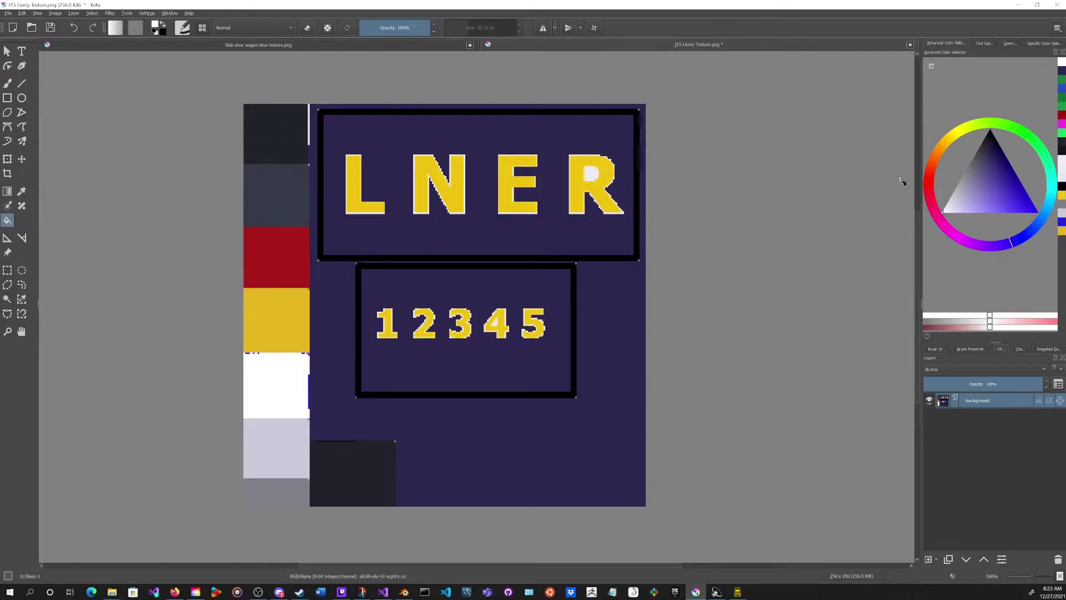
Step: Sample the dark purple-blue background colour and paint over the LNER and 12345 lettering with it
left_click(22, 191)
left_click(427, 387)
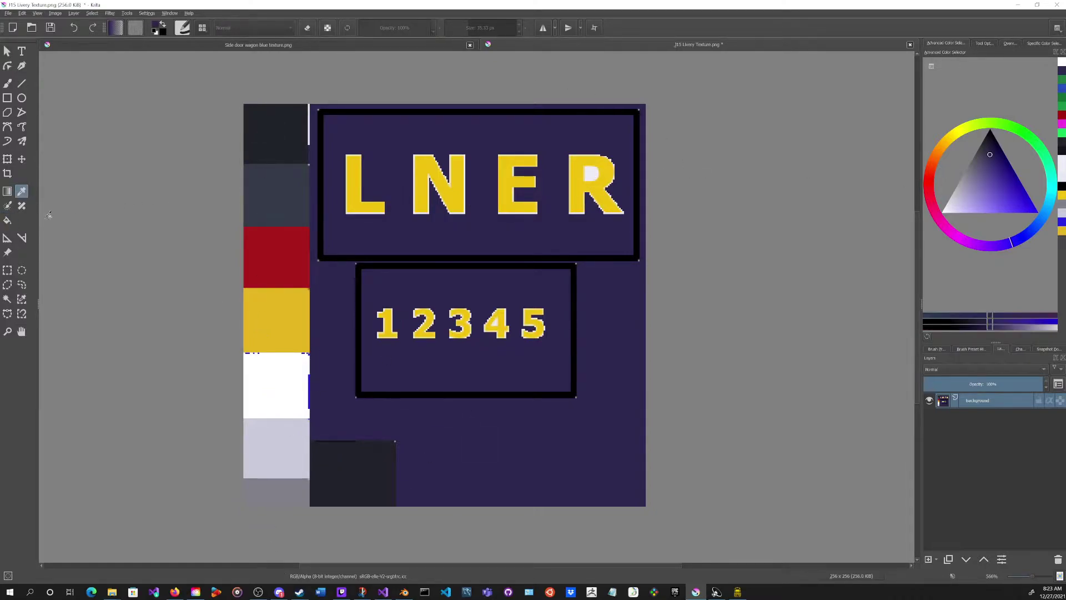
left_click(8, 222)
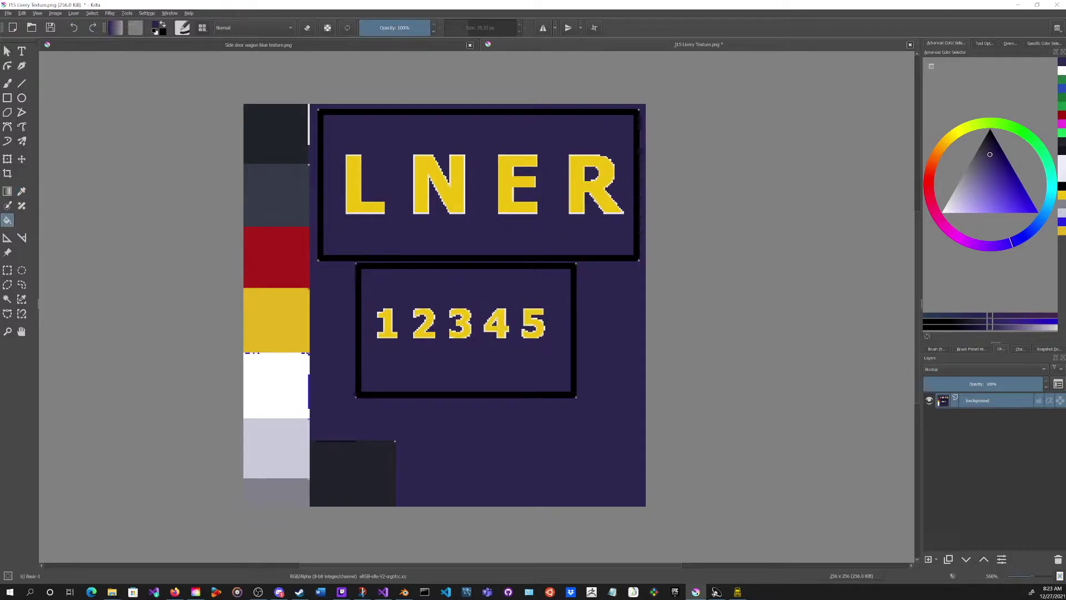
left_click(7, 83)
mouse_move(359, 160)
left_mouse_down()
mouse_move(381, 190)
mouse_move(366, 205)
mouse_move(591, 202)
mouse_move(592, 172)
mouse_move(505, 165)
left_mouse_up()
left_click_drag(515, 327, 377, 325)
Step: Add a new layer and place the white text "Providence Railways" inside the upper black frame
left_click(928, 559)
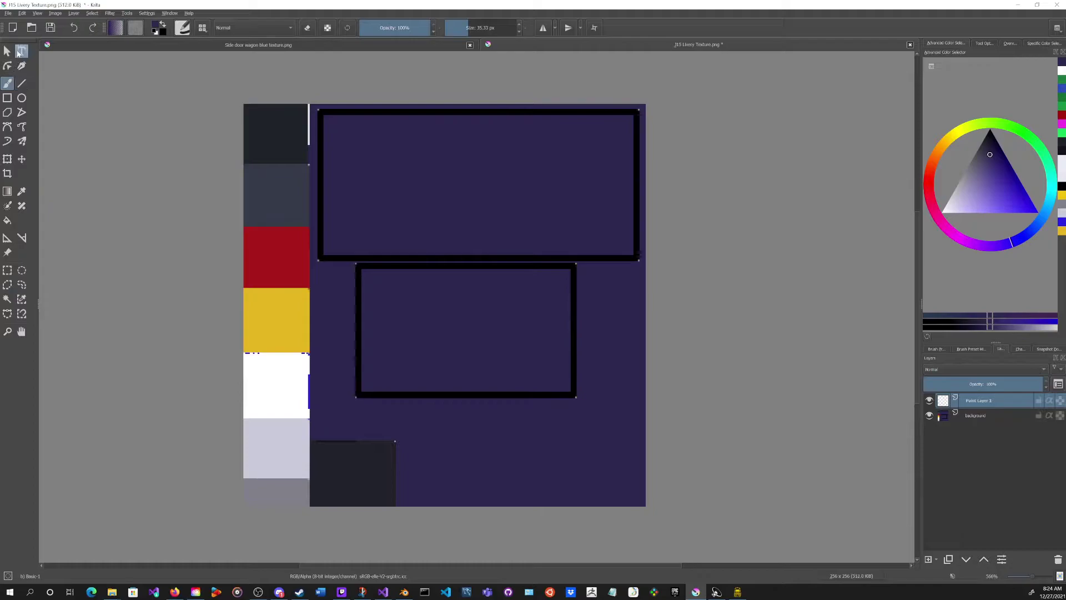
left_click(22, 51)
left_click_drag(329, 124, 630, 249)
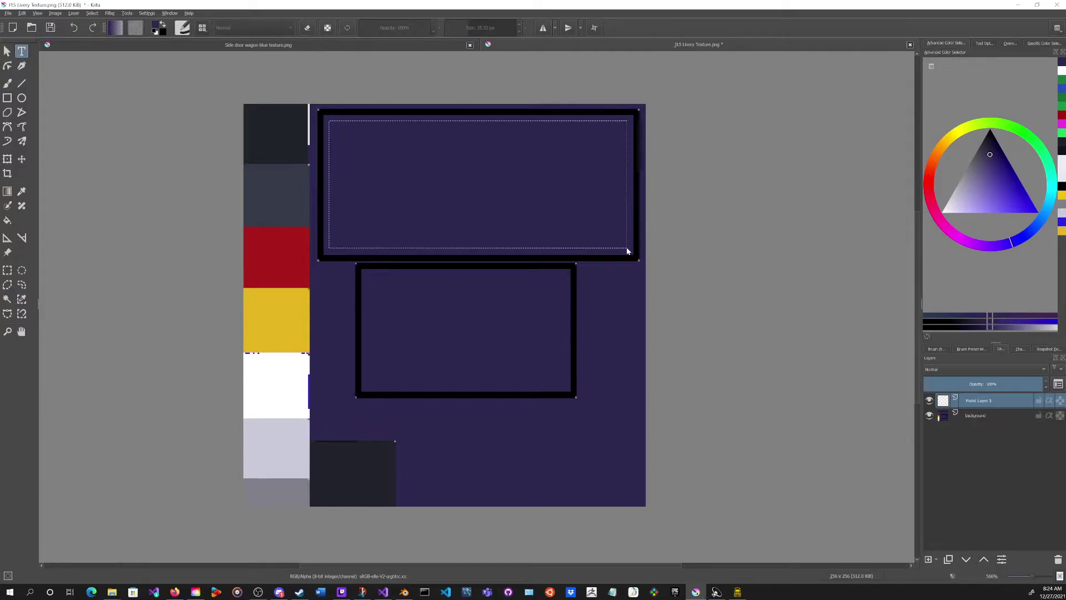
type("Testt")
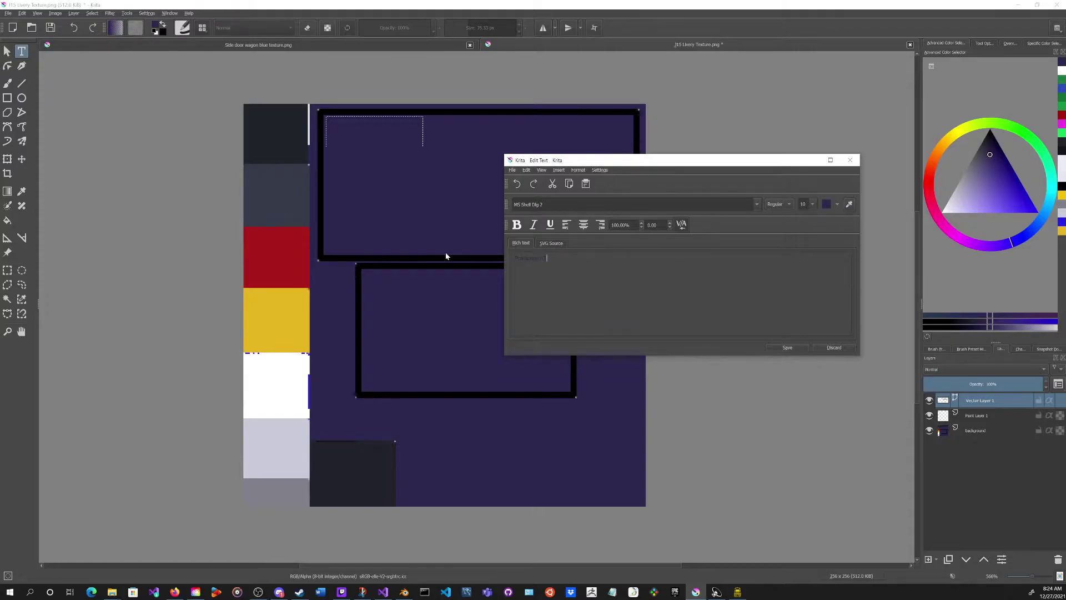
left_click(831, 205)
left_click(836, 235)
left_click(812, 205)
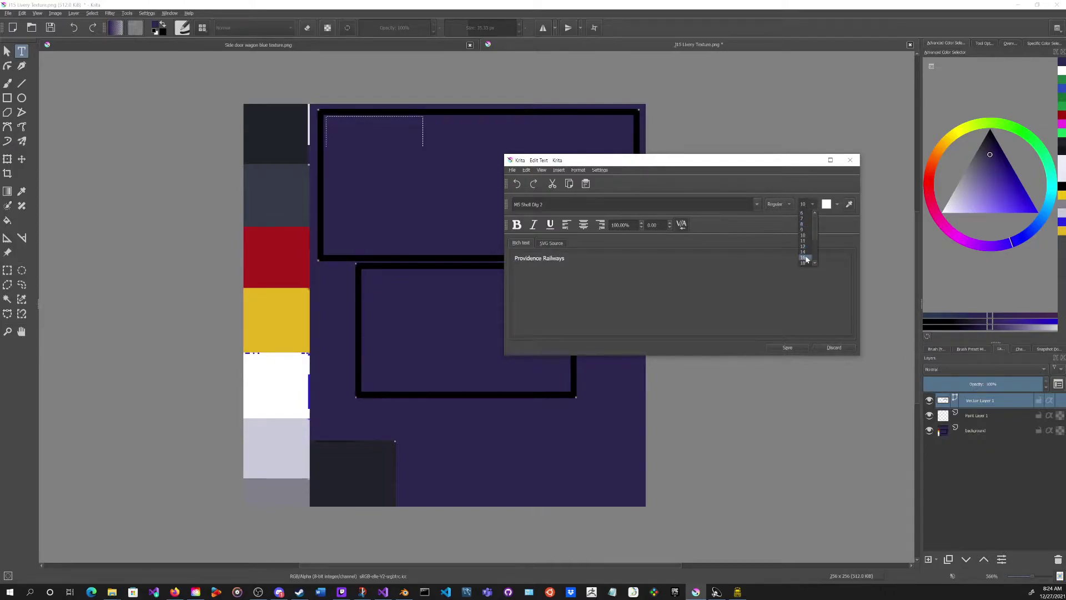
left_click(804, 256)
left_click(793, 347)
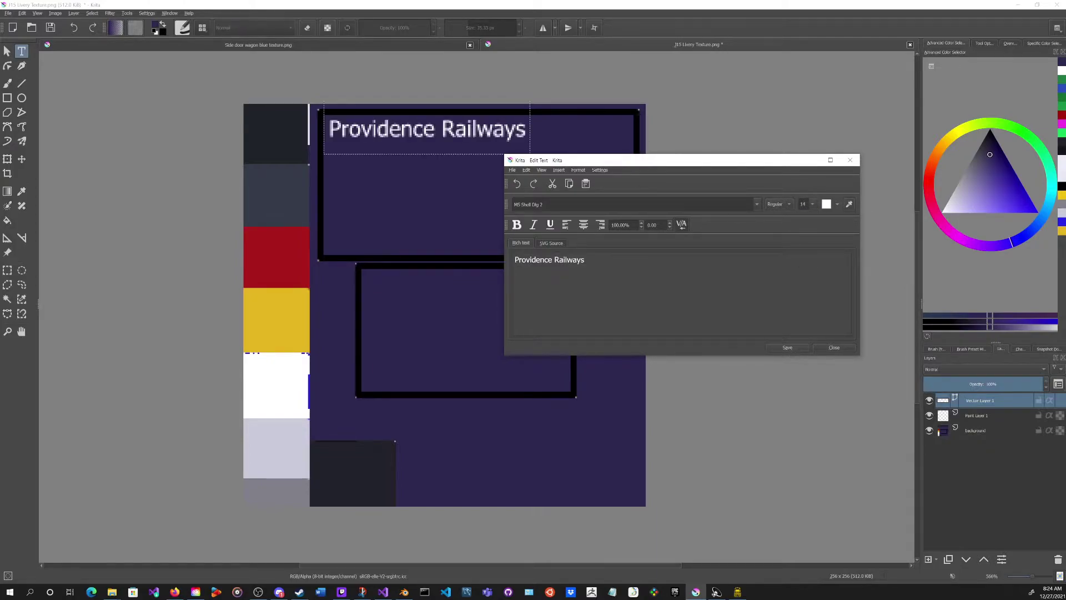
Step: Set the Providence Railways text size to 36 and break it into two lines, one word per line
left_click(811, 205)
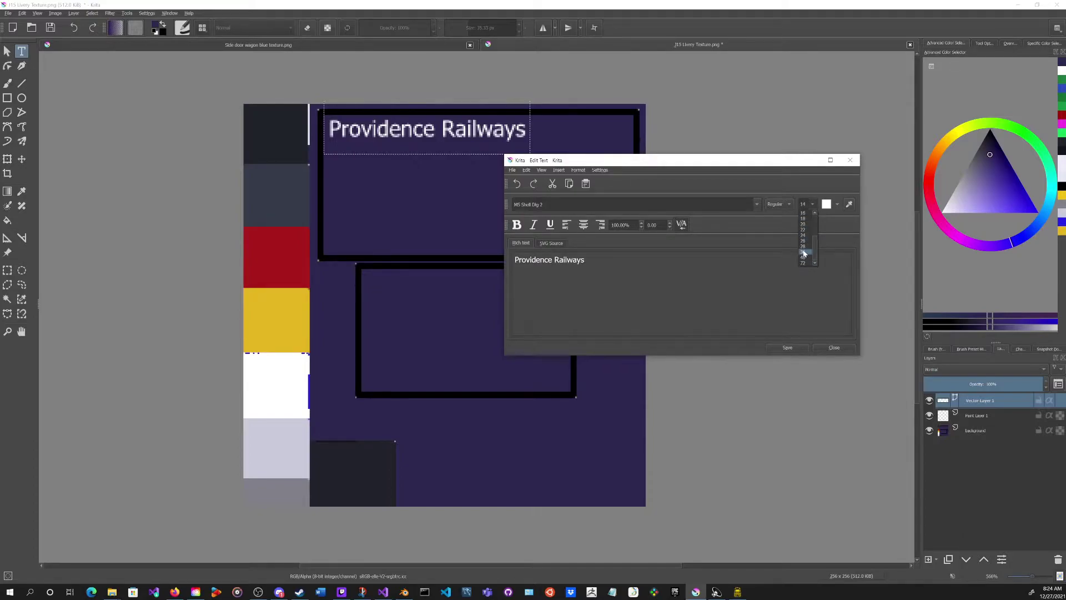
left_click(805, 253)
left_click(787, 348)
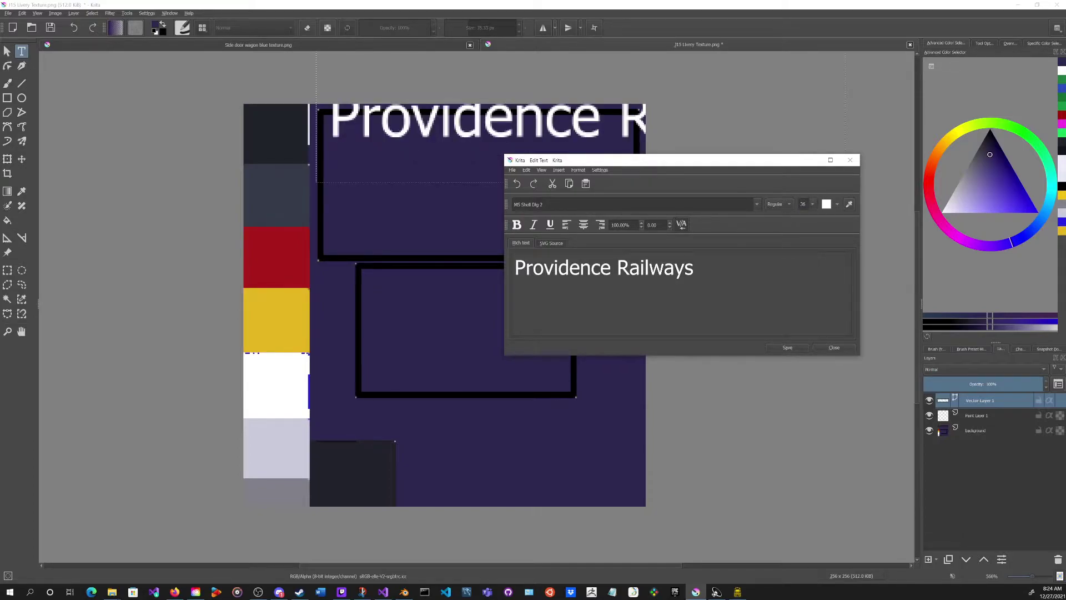
key("Return")
left_click(787, 348)
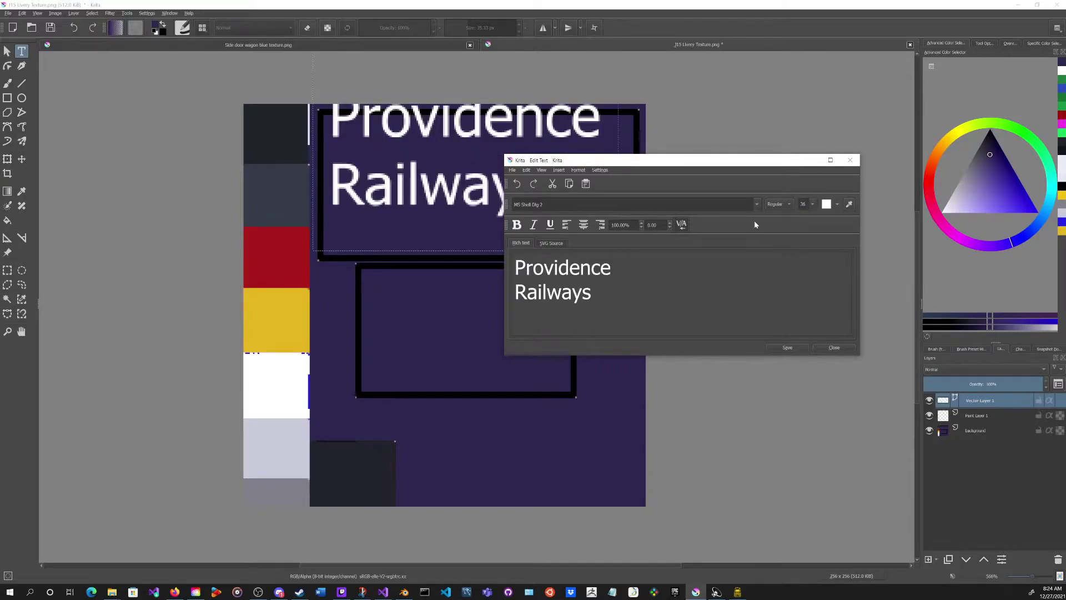
Step: Set the Providence Railways text to Eras Bold ITC at size 28 and move it to the middle of the upper frame
left_click(757, 204)
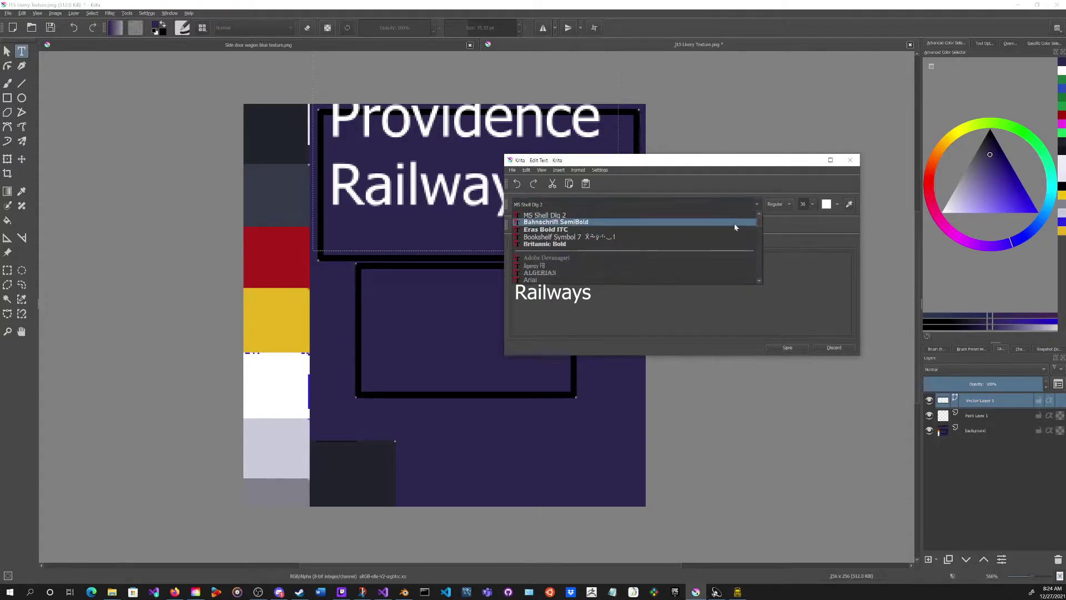
left_click(566, 230)
left_click(784, 350)
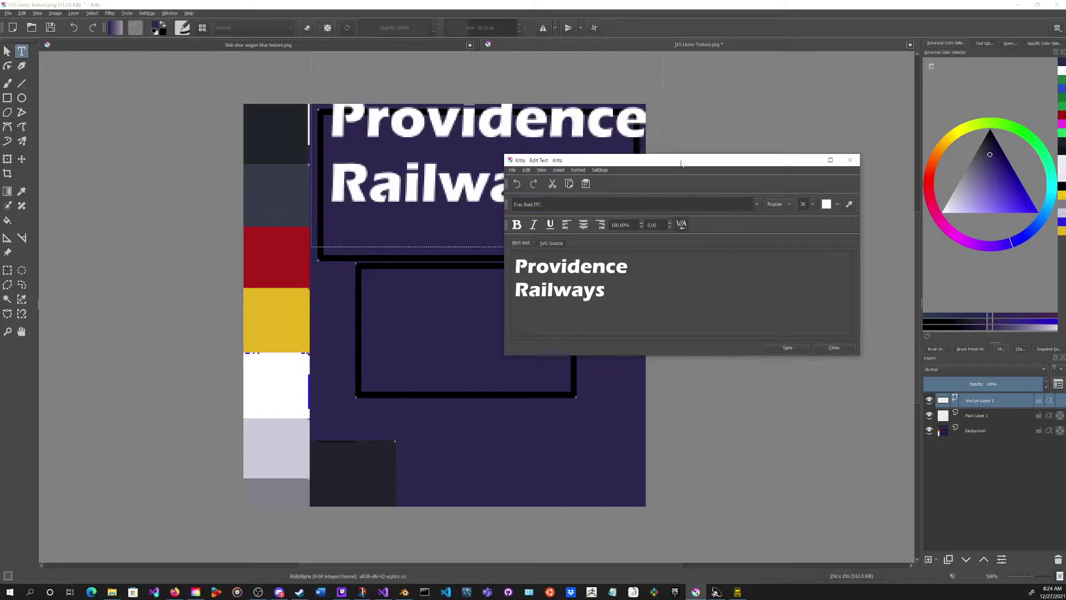
left_click(812, 205)
left_click(808, 250)
left_click(783, 348)
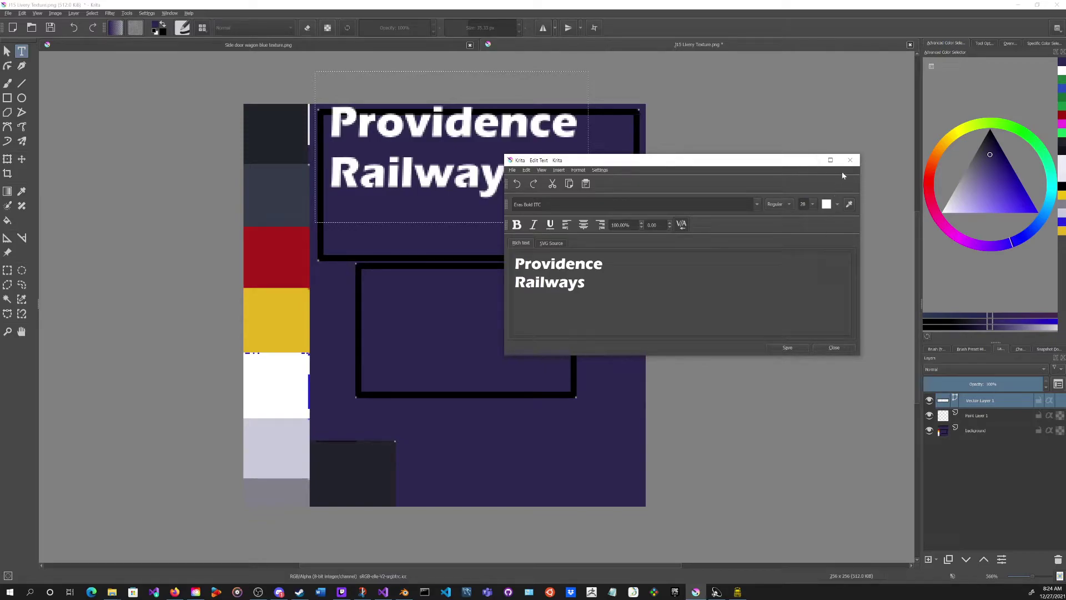
left_click(849, 160)
left_click(21, 159)
left_click_drag(57, 208, 81, 233)
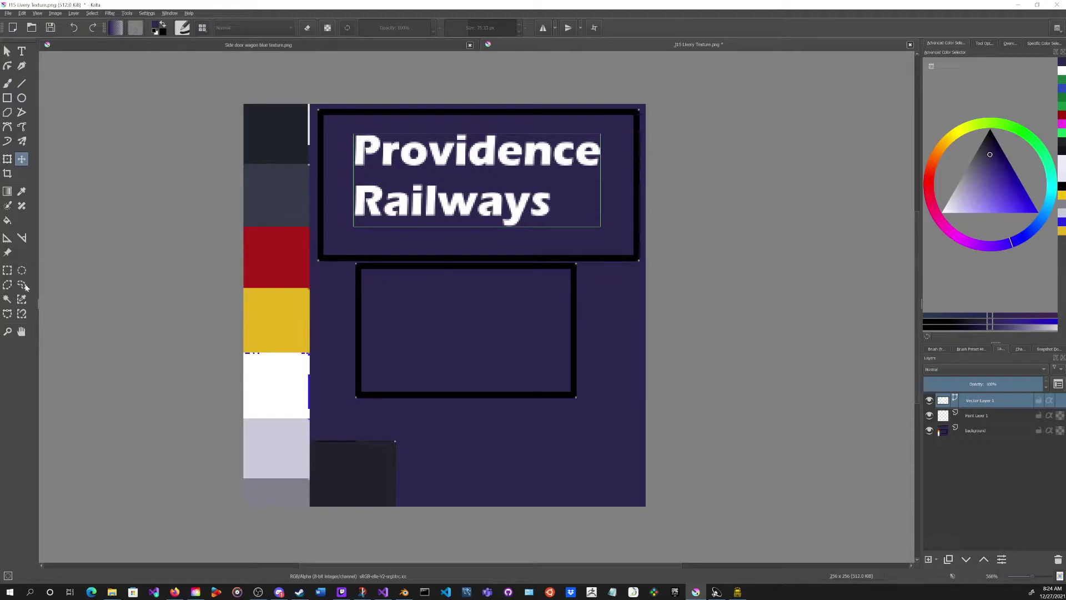
Step: Add the text "50028" in white inside the lower black frame
left_click(21, 51)
left_click_drag(372, 283, 555, 372)
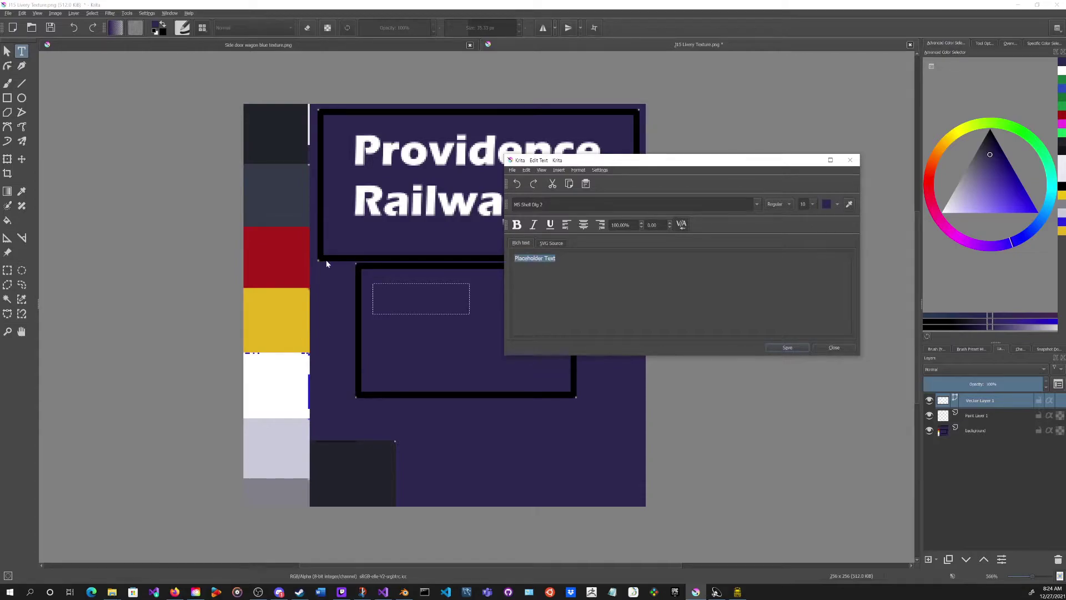
key("BackSpace")
type("S")
left_click(837, 204)
left_click(783, 230)
left_click(837, 205)
left_click(831, 235)
Step: Set the 50028 text to size 28 in Eras Bold ITC, save it and close the text editor
left_click(814, 204)
scroll(808, 256, "up", 2)
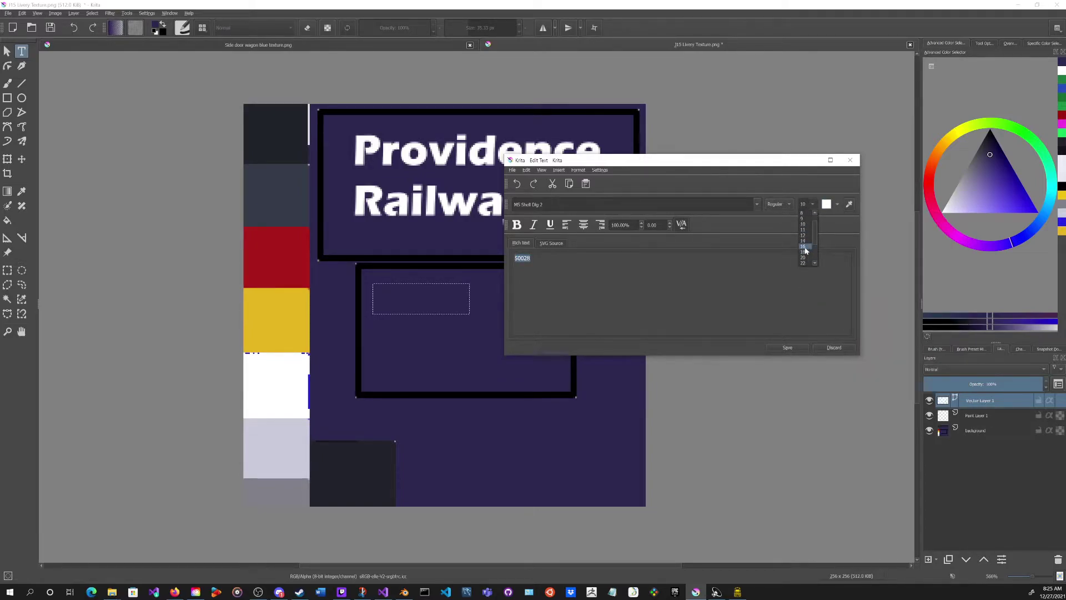
left_click(805, 246)
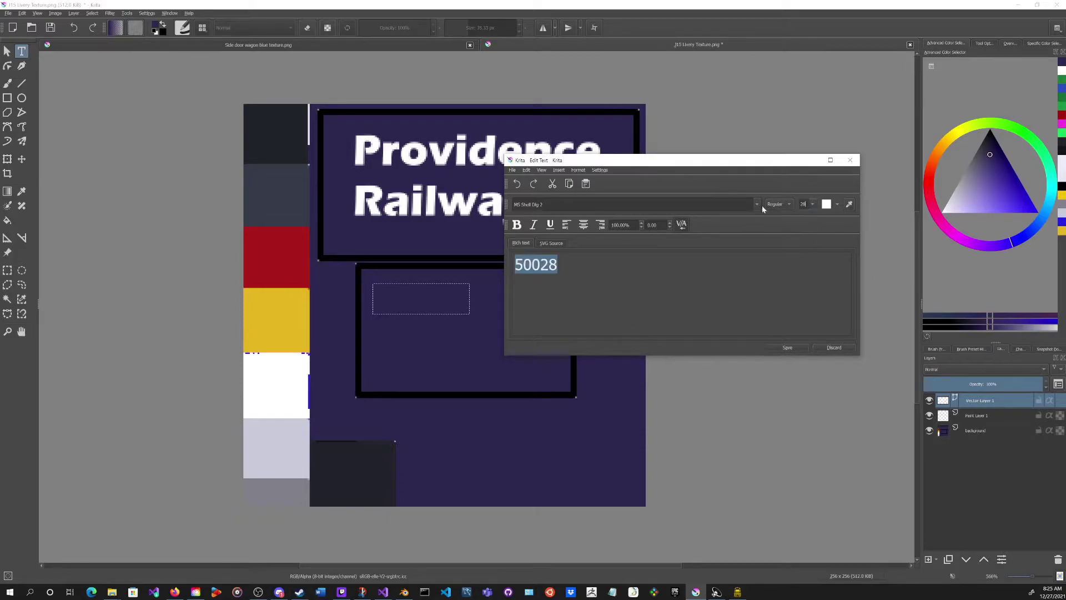
left_click(756, 204)
left_click(550, 230)
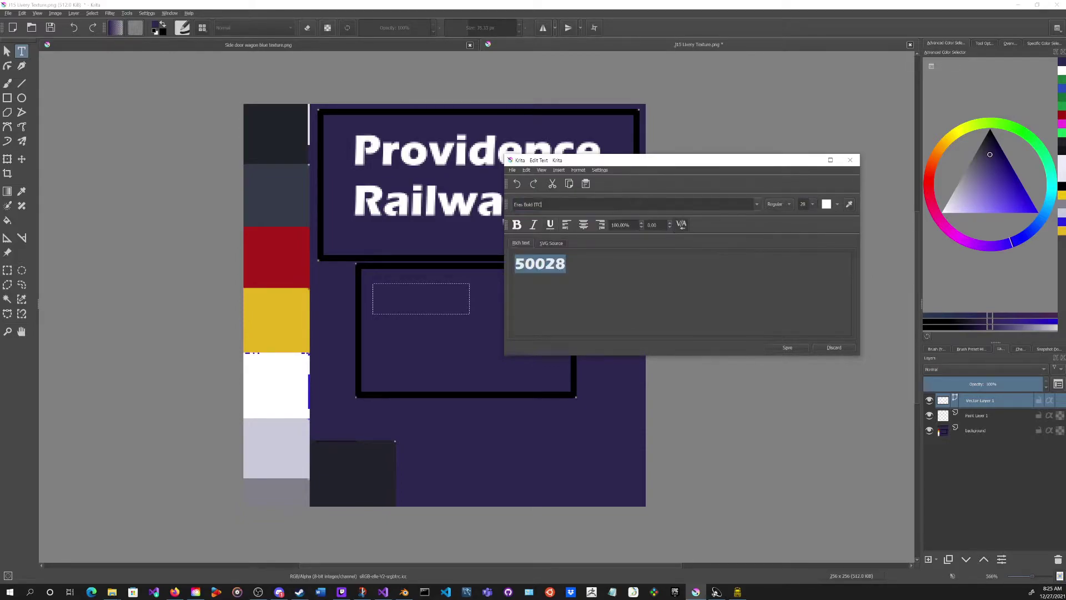
left_click(789, 348)
left_click_drag(688, 163, 794, 245)
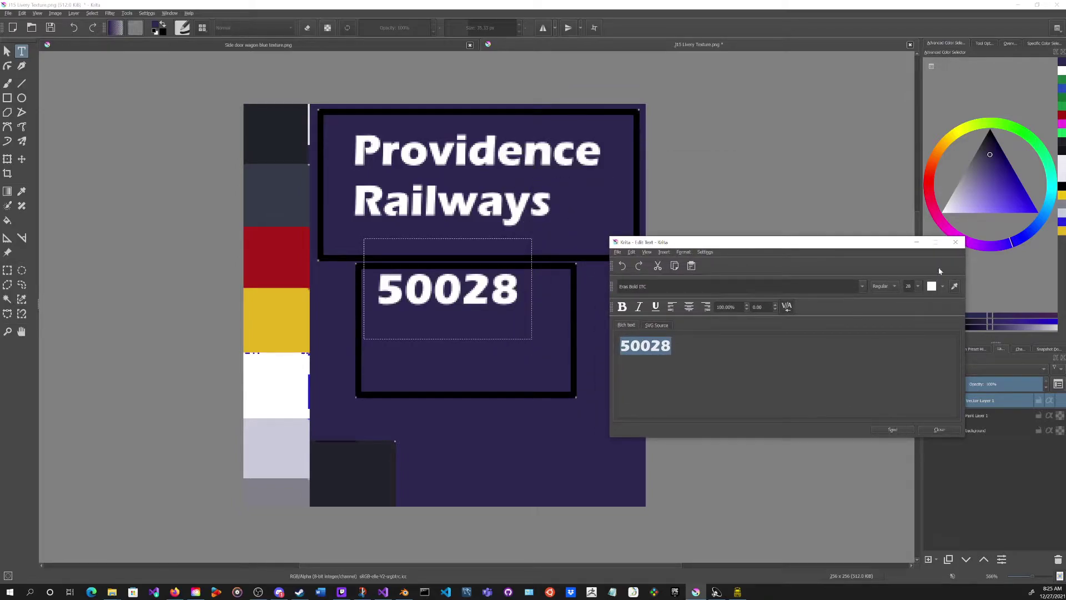
left_click(955, 242)
left_click(22, 159)
left_click_drag(399, 270, 413, 295)
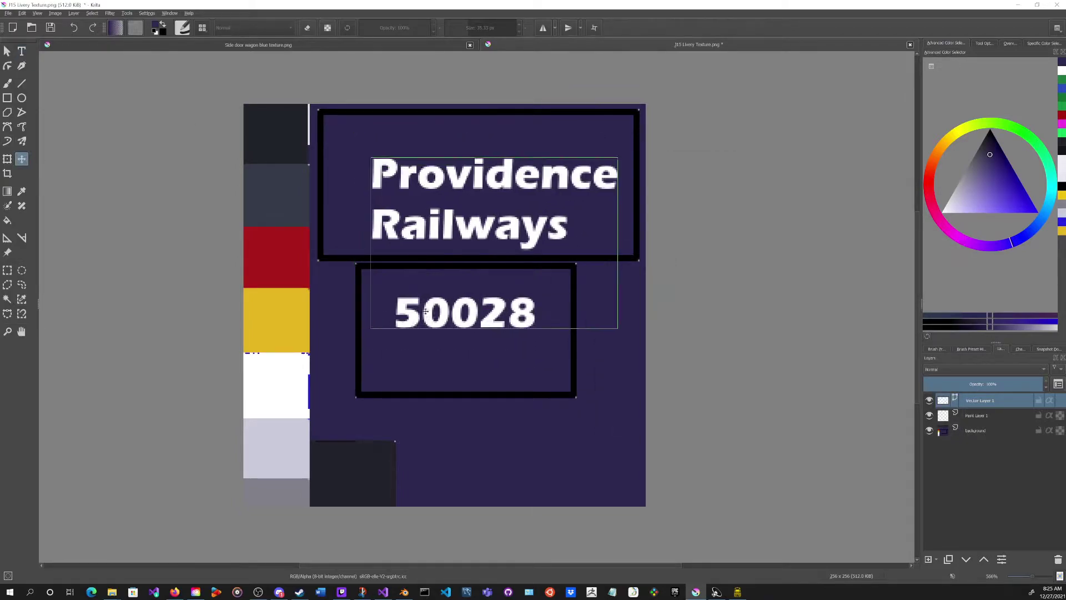
key("ctrl+z")
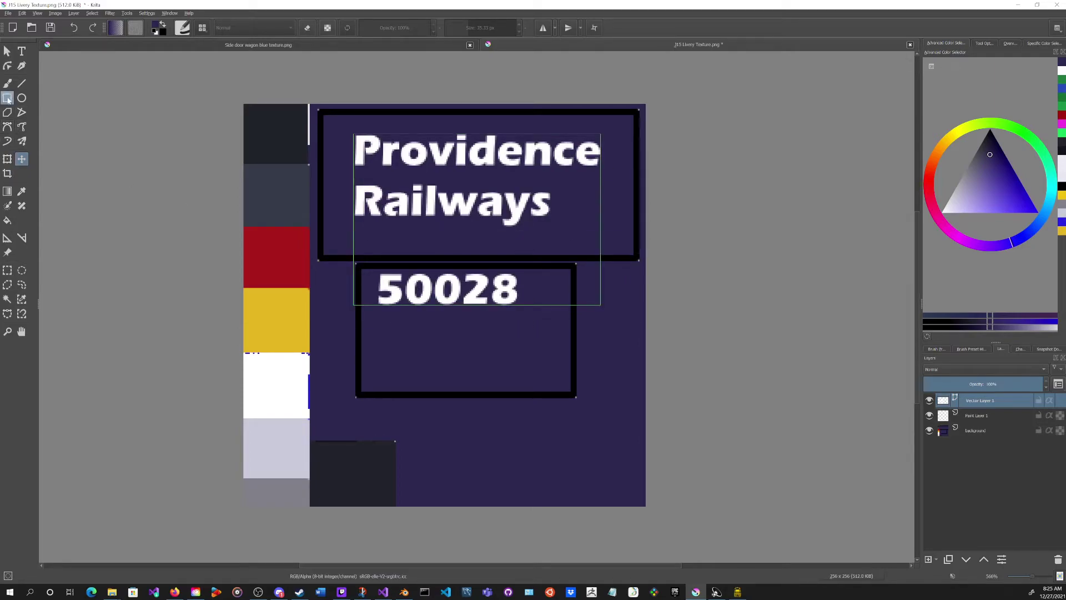
left_click(8, 270)
left_click_drag(364, 259, 586, 338)
left_click(22, 159)
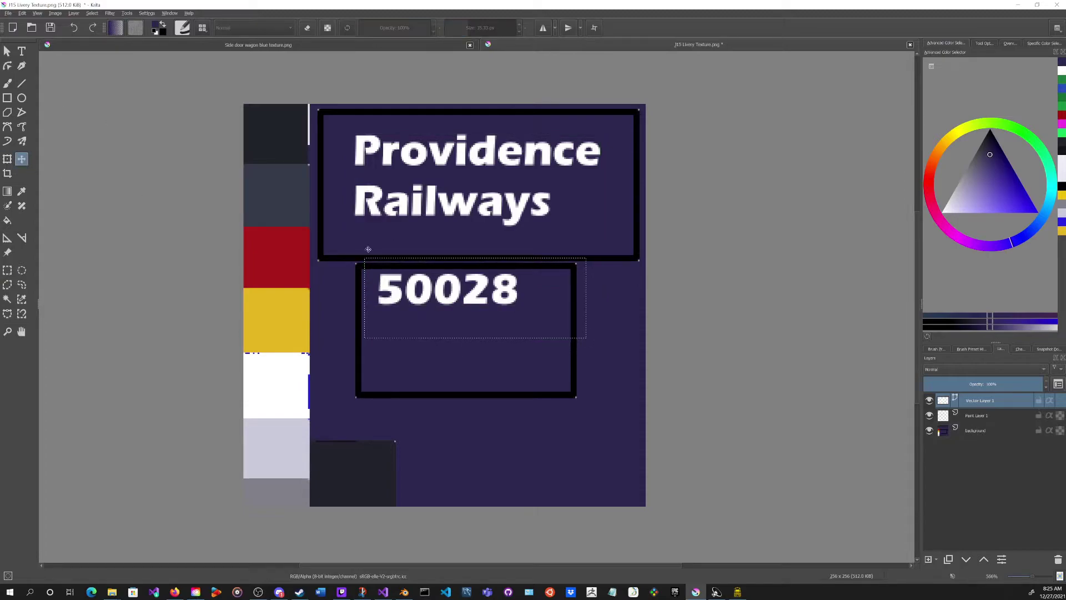
mouse_move(465, 328)
left_mouse_down()
mouse_move(481, 371)
mouse_move(465, 328)
left_mouse_up()
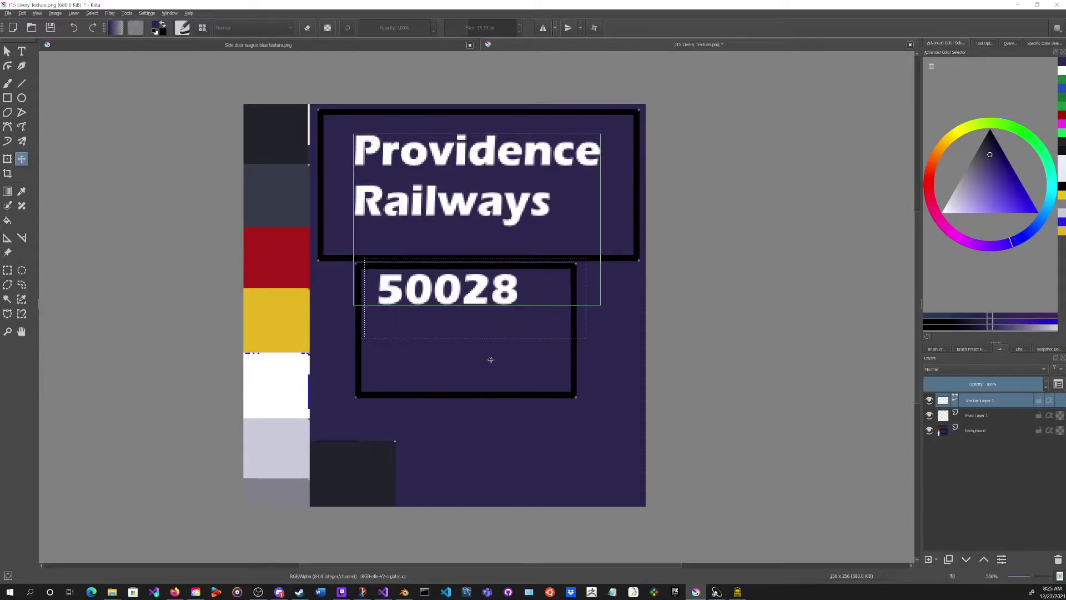
Step: Flatten the image and move the selected 50028 number down to the middle of the lower frame
right_click(994, 406)
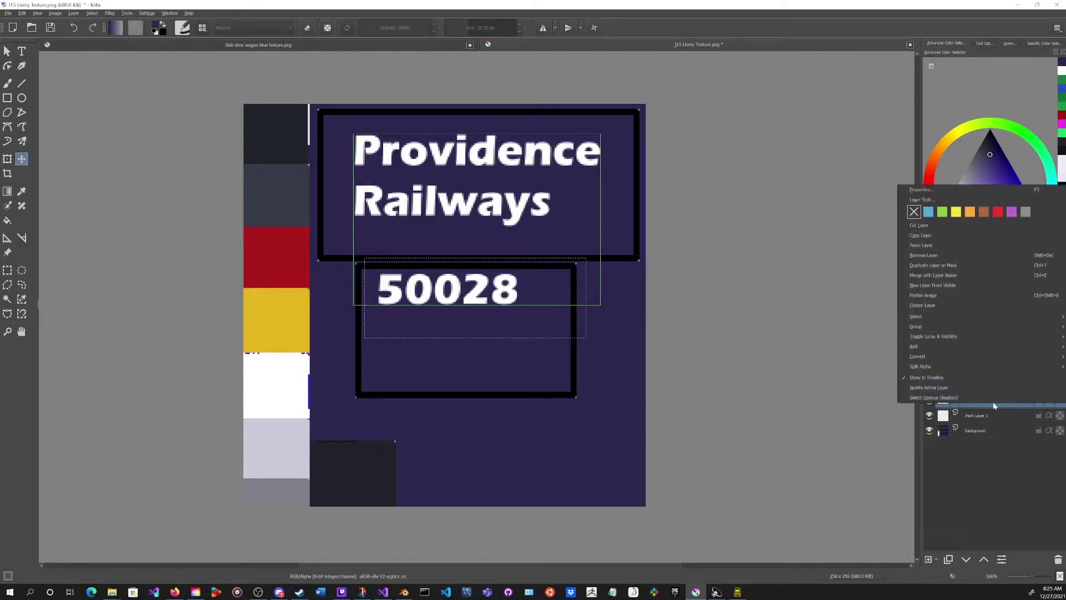
left_click(938, 300)
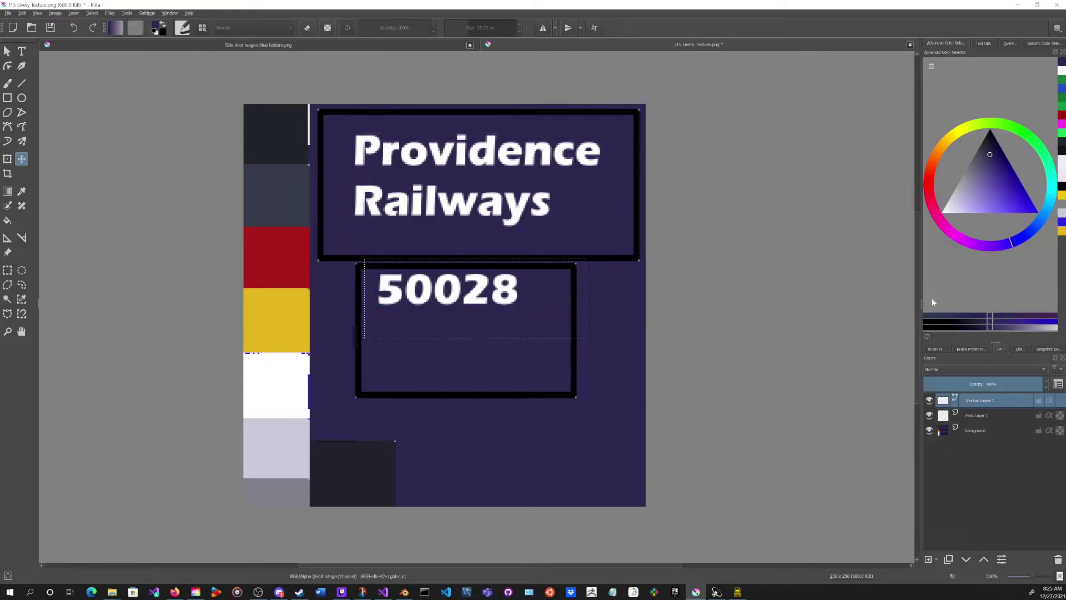
left_click(21, 160)
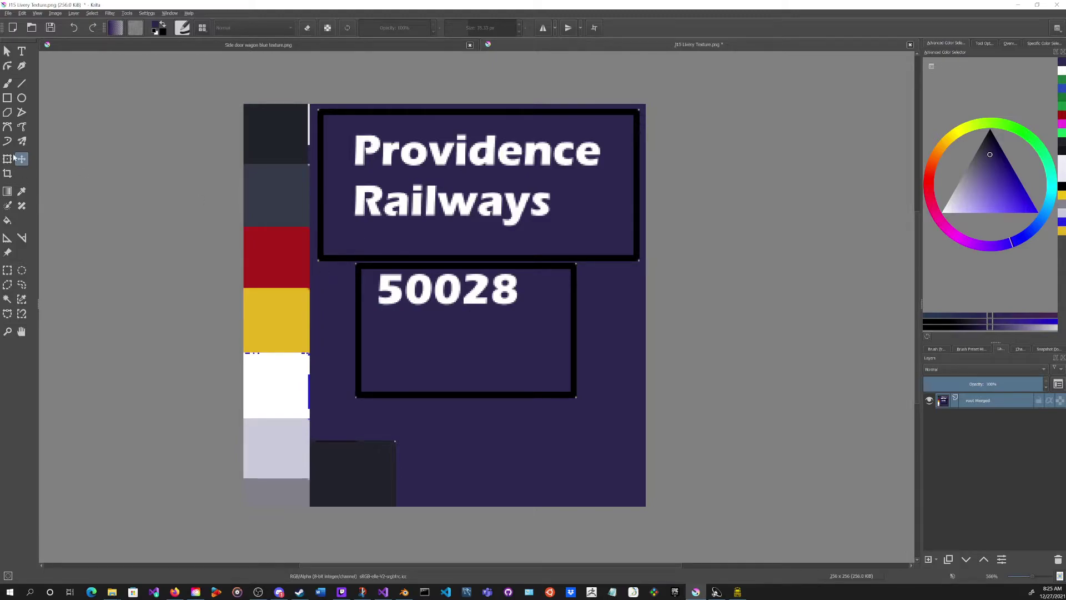
left_click(7, 270)
left_click_drag(372, 315, 546, 270)
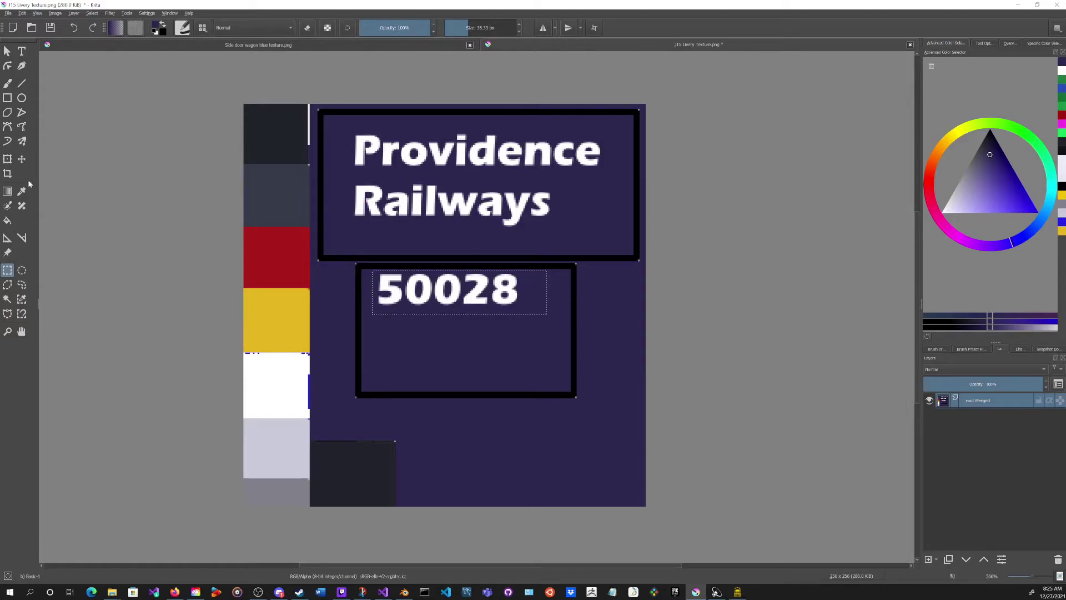
left_click(22, 158)
left_click_drag(126, 201, 140, 243)
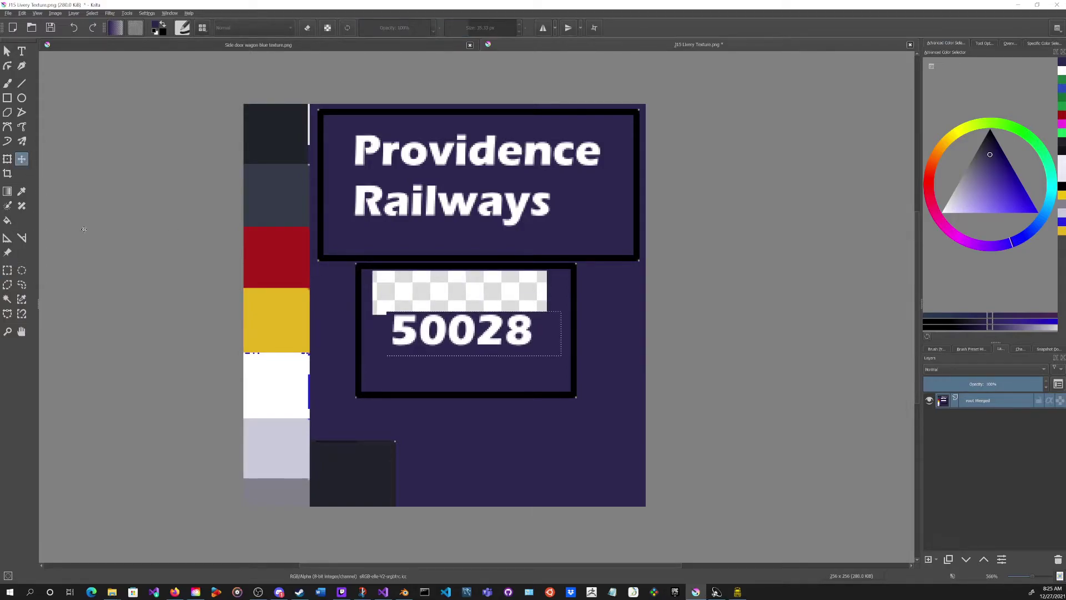
Step: Clear the selection and fill the transparent gap above the 50028 number with the dark purple-blue background colour
left_click(21, 191)
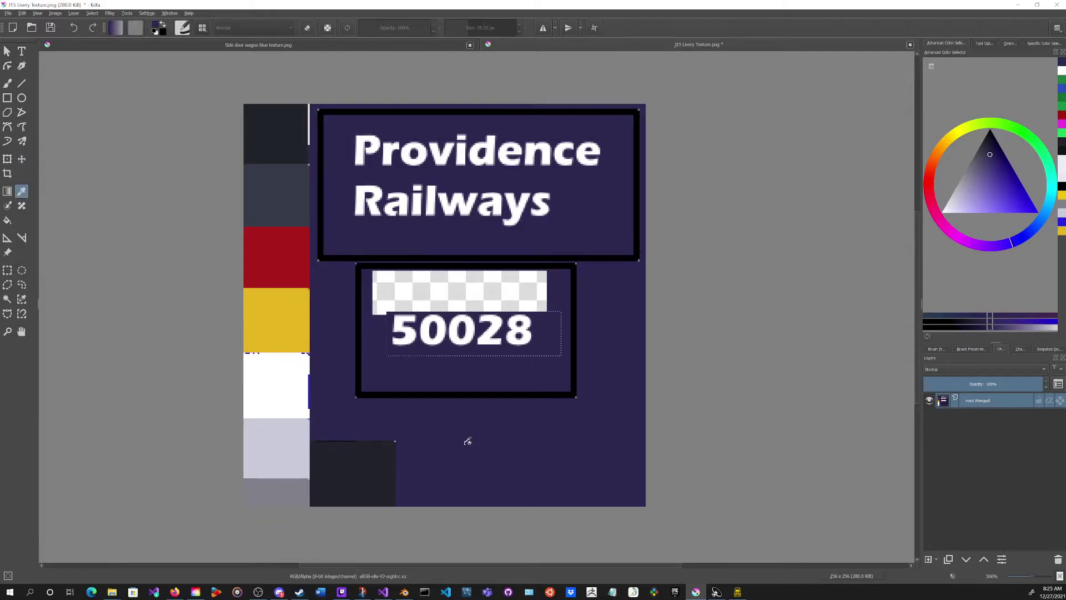
left_click(7, 219)
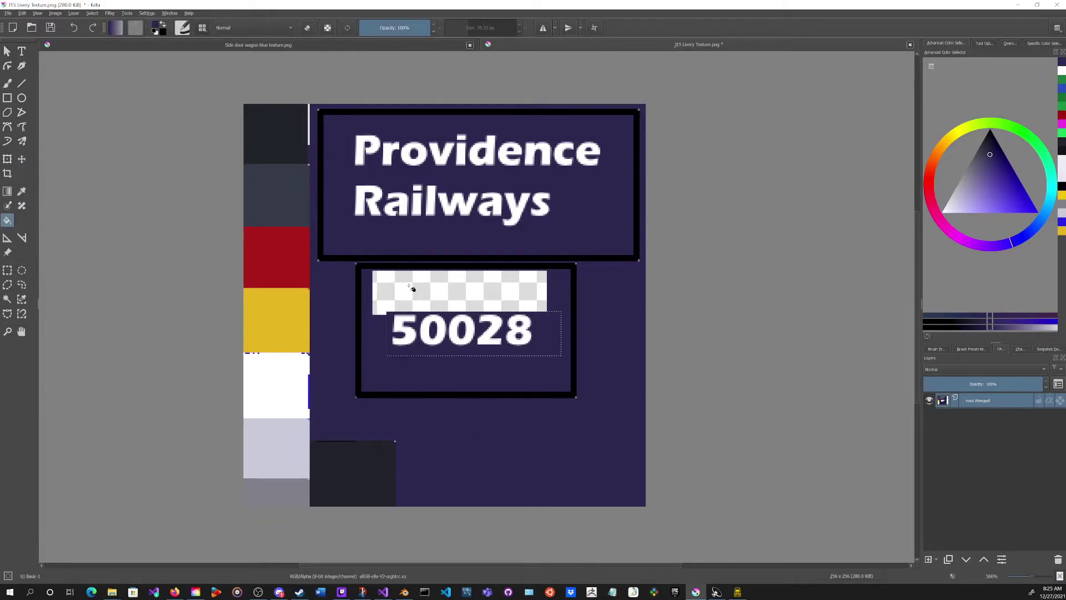
left_click(7, 269)
left_click(122, 240)
left_click(7, 220)
left_click(427, 286)
left_click(385, 313)
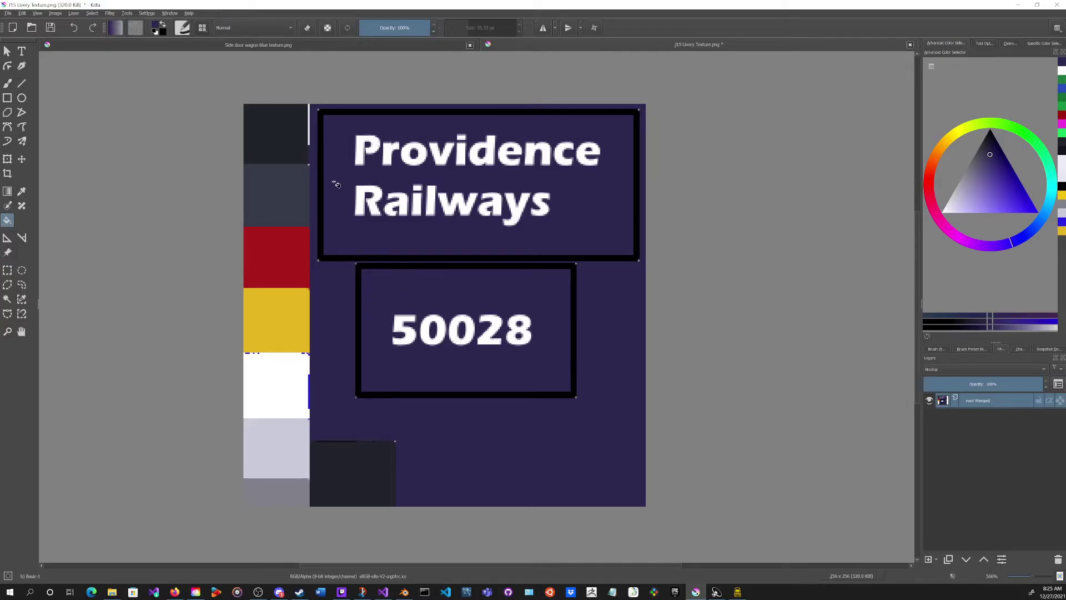
Step: Save the finished livery as a PNG named Providence J15 in Rolling Line's Modding custom assets folder, with the default PNG options
left_click(8, 12)
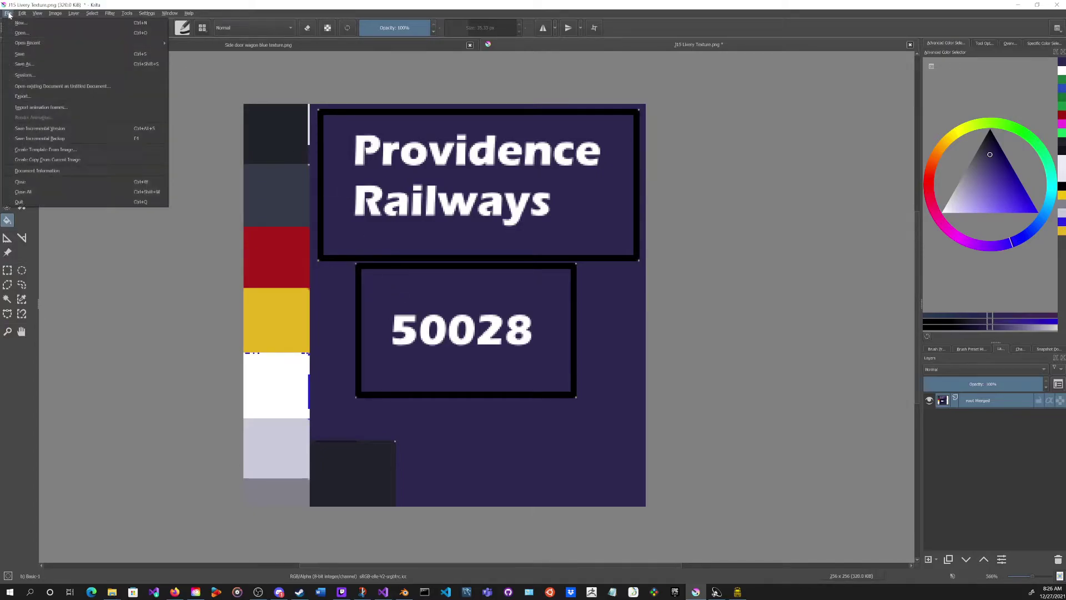
left_click(26, 65)
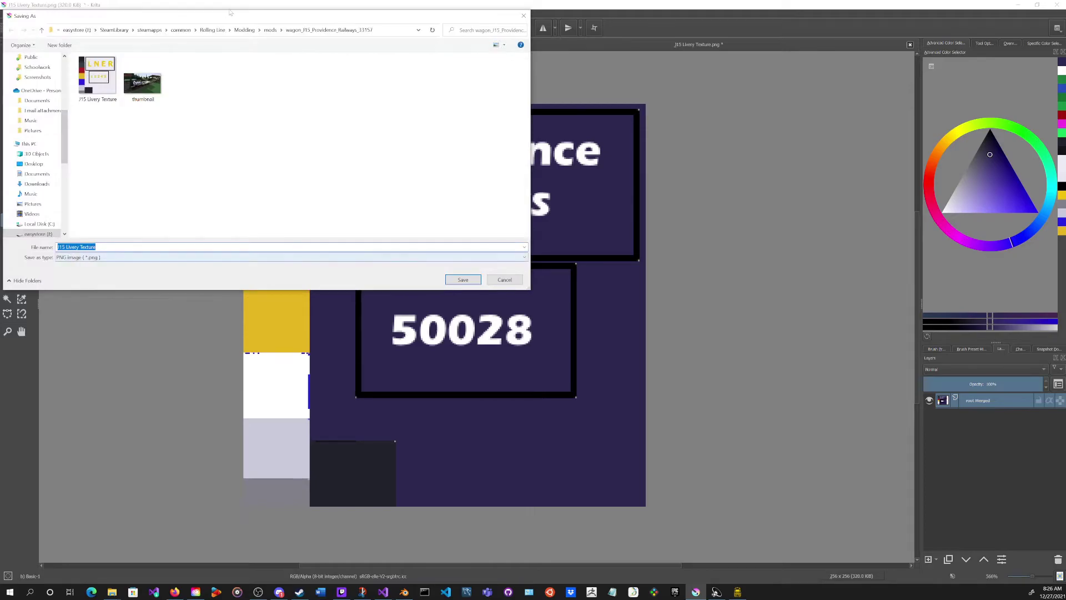
left_click(245, 30)
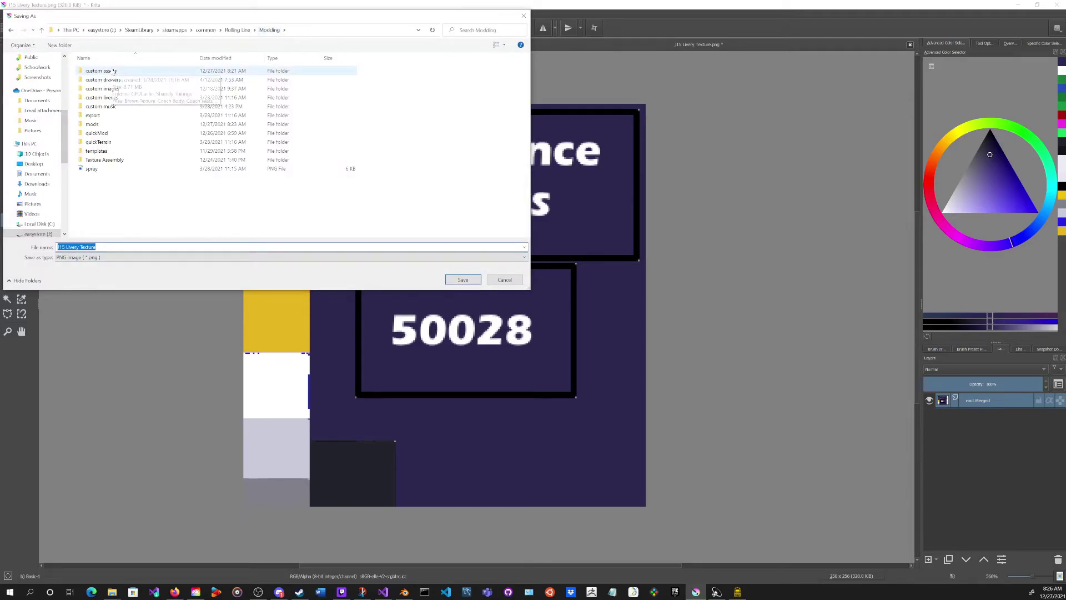
left_click(114, 71)
double_click(114, 72)
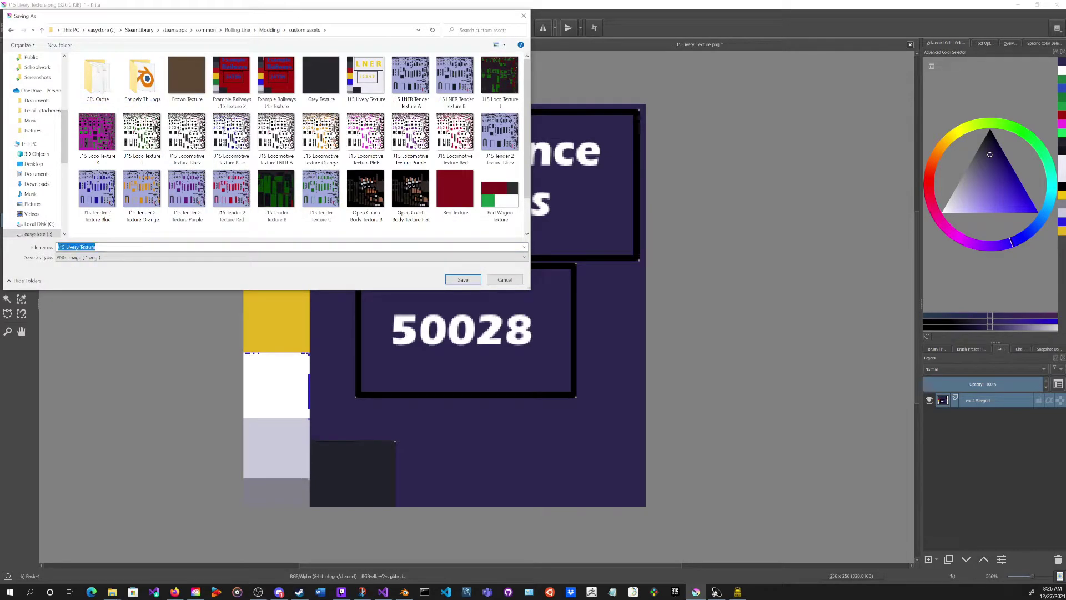
type("Providence J15")
left_click(460, 280)
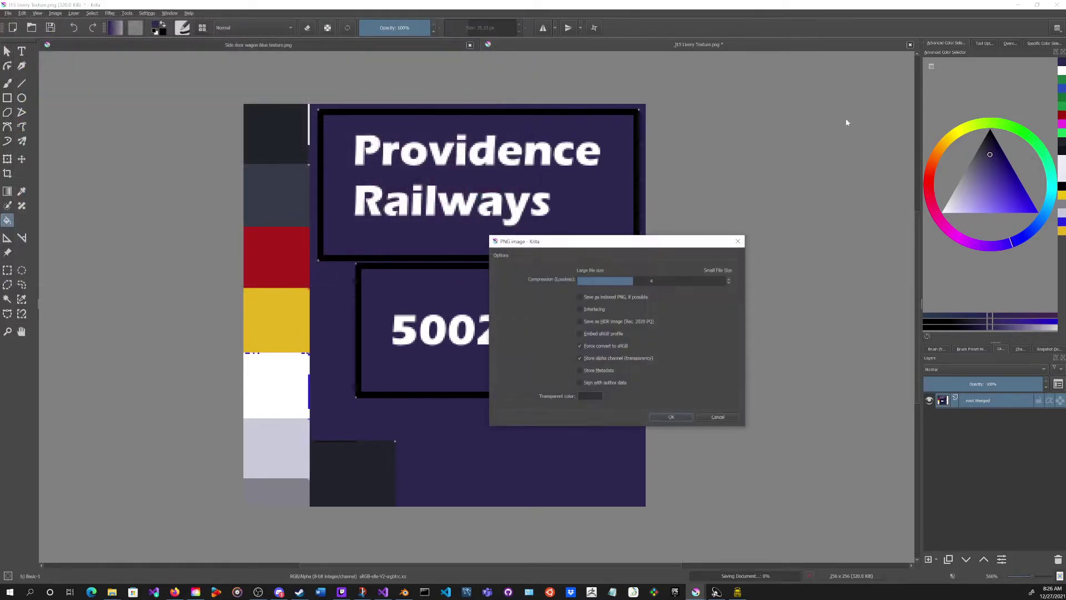
left_click(670, 417)
Step: Minimise Krita and the mod's folder window and return to the modding manager in Rolling Line
left_click(1017, 4)
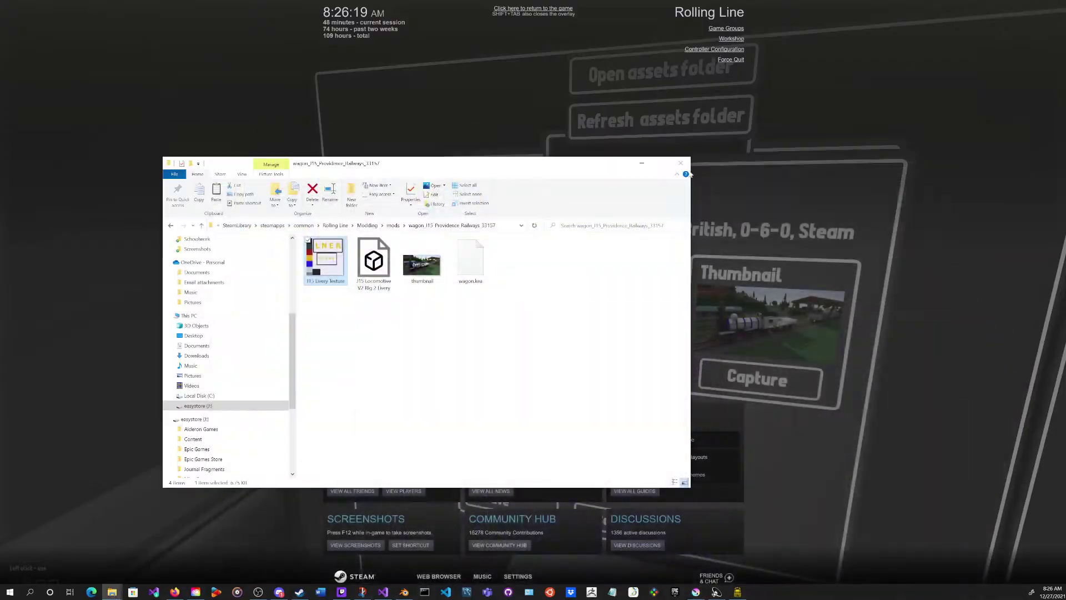
left_click(642, 163)
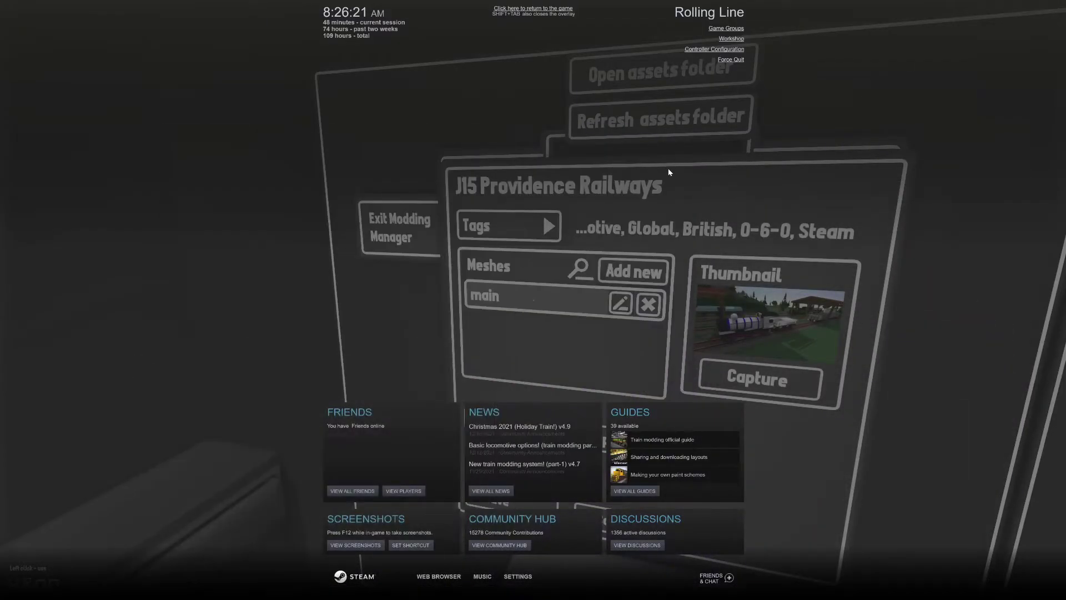
key("shift+Tab")
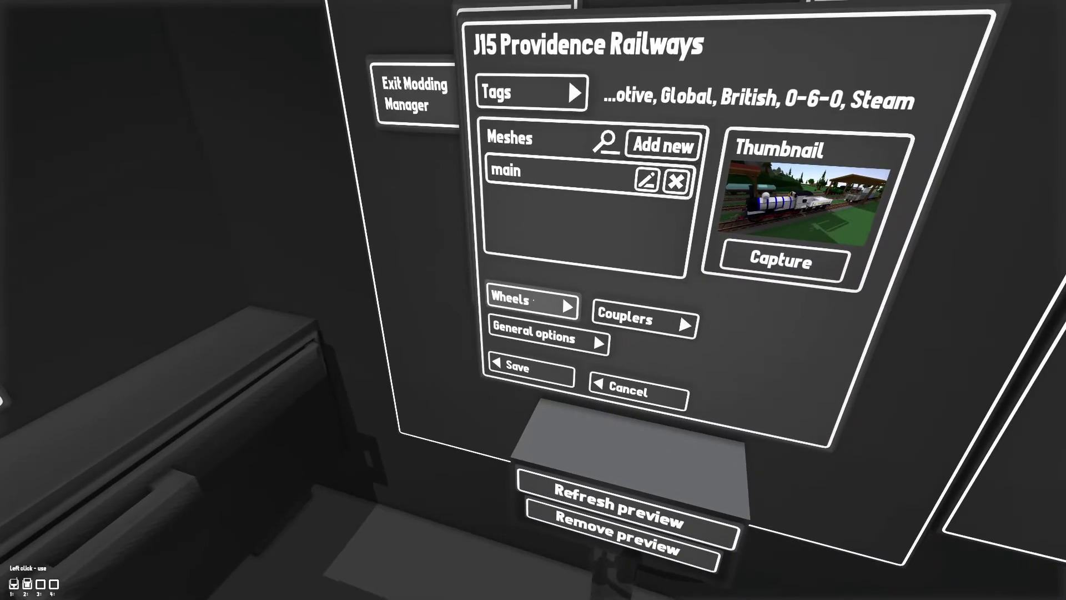
Step: Assign Providence J15.png as the texture of the main mesh in the J15 Providence Railways locomotive's wheel model
left_click(533, 300)
left_click(533, 300)
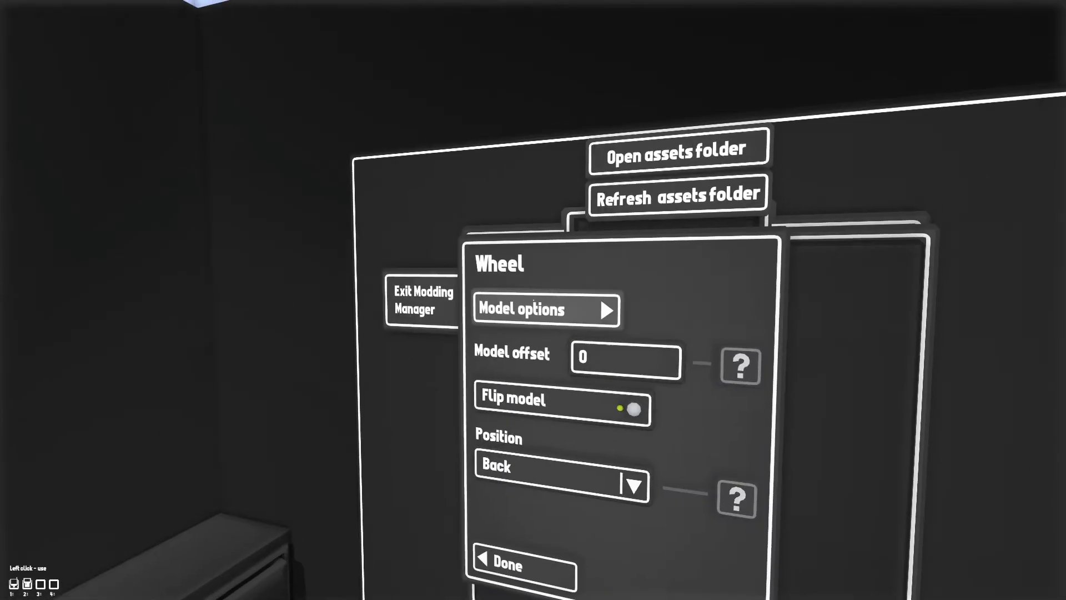
left_click(532, 300)
left_click(533, 300)
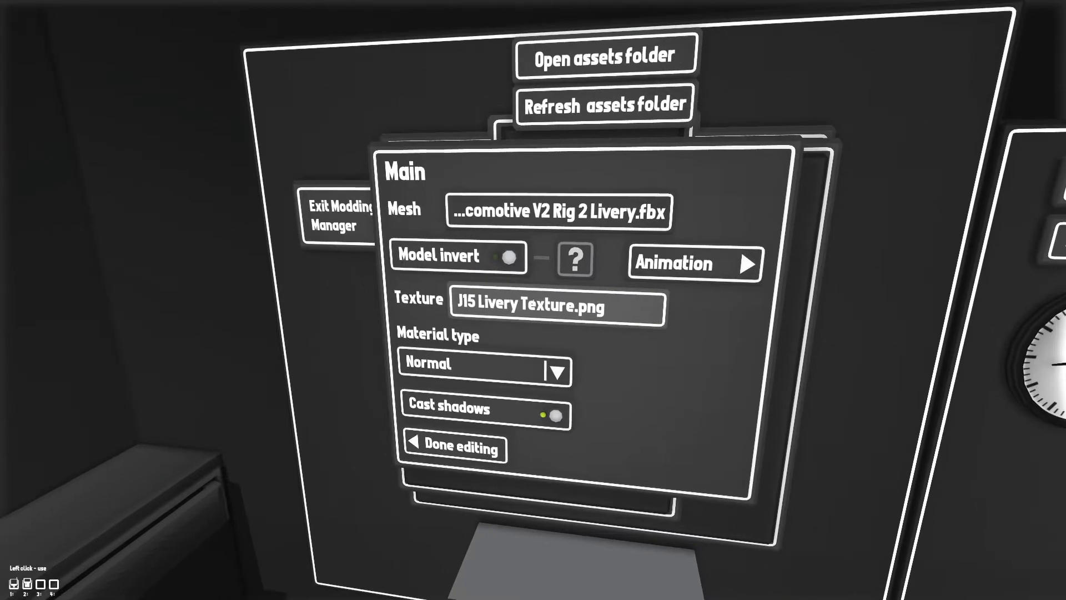
left_click(533, 300)
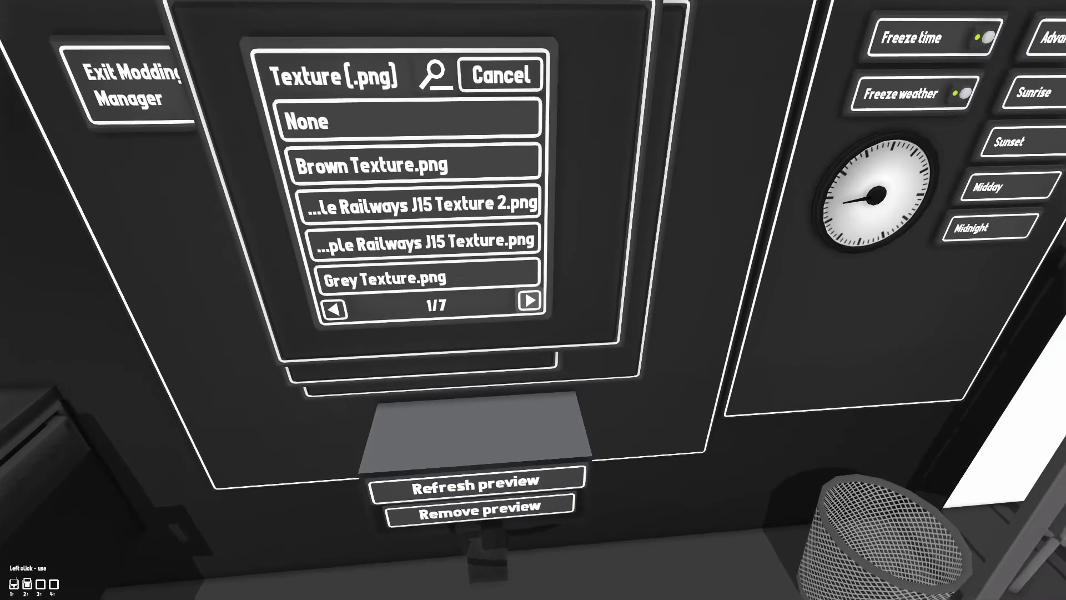
left_click(529, 300)
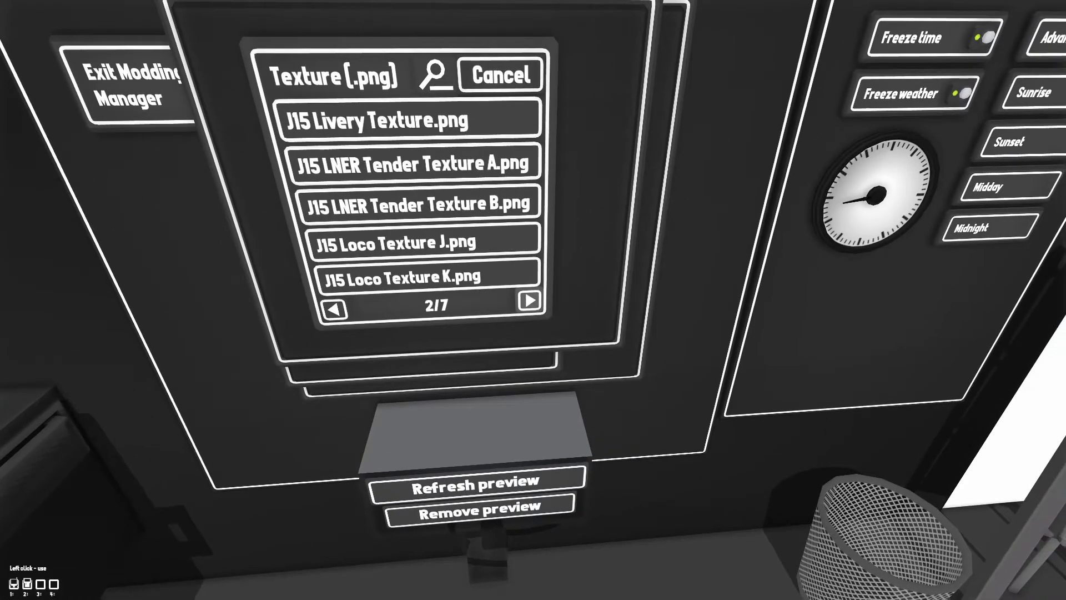
left_click(529, 300)
left_click(529, 300)
left_click(529, 300)
left_click(529, 300)
left_click(533, 276)
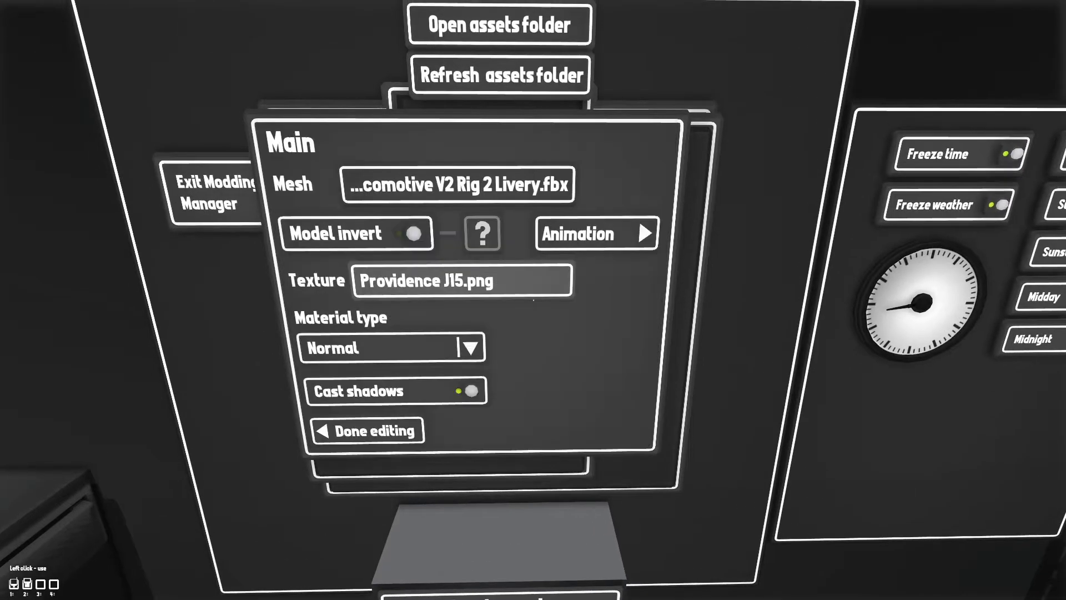
Step: Examine the relettered locomotive on the refreshed preview track from the side and from above
key("w")
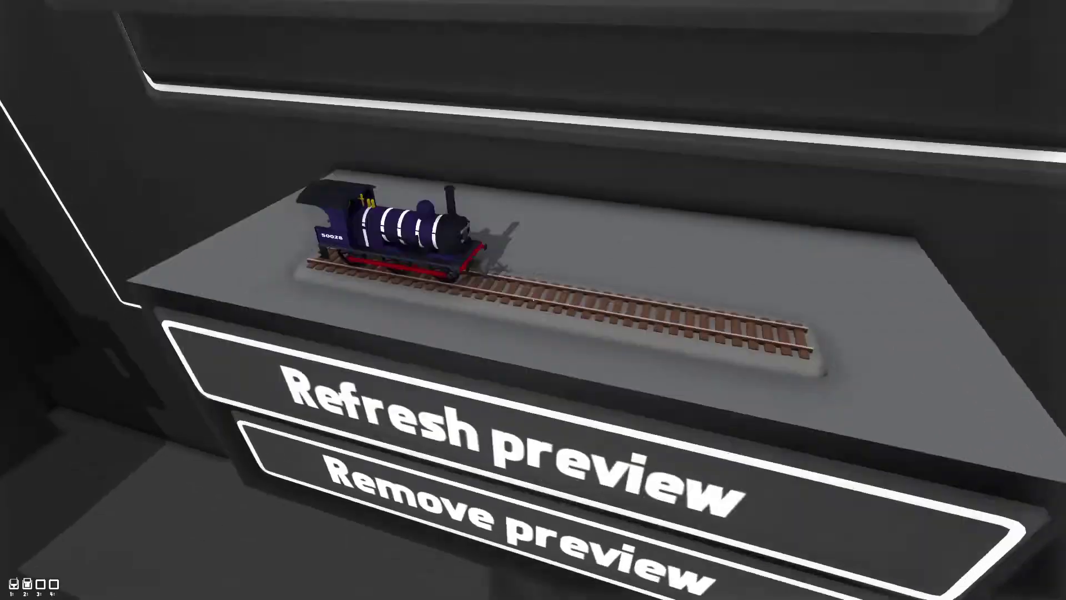
key("s")
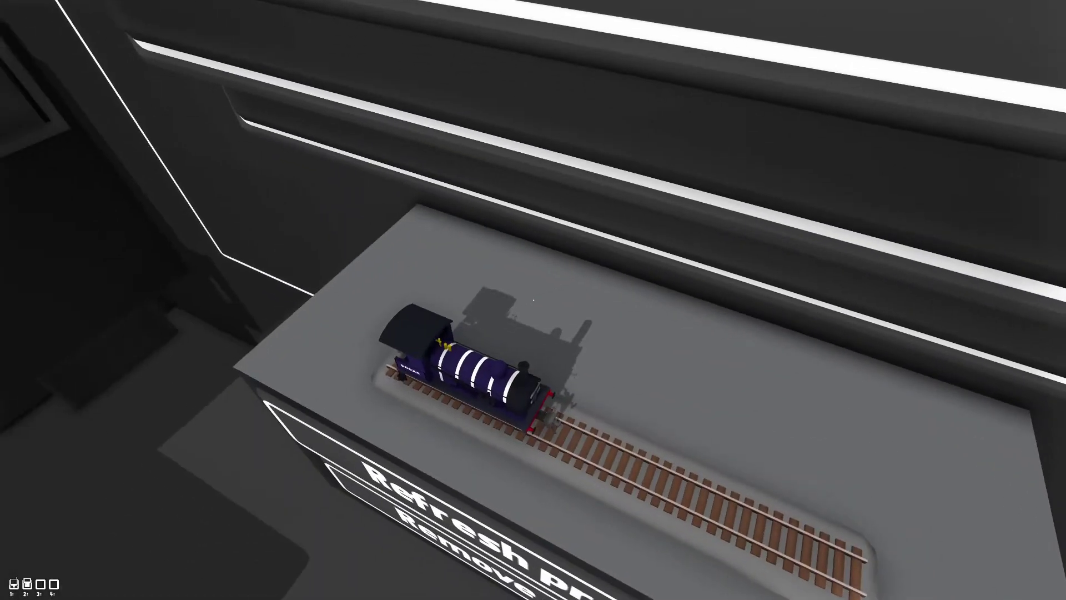
key("s")
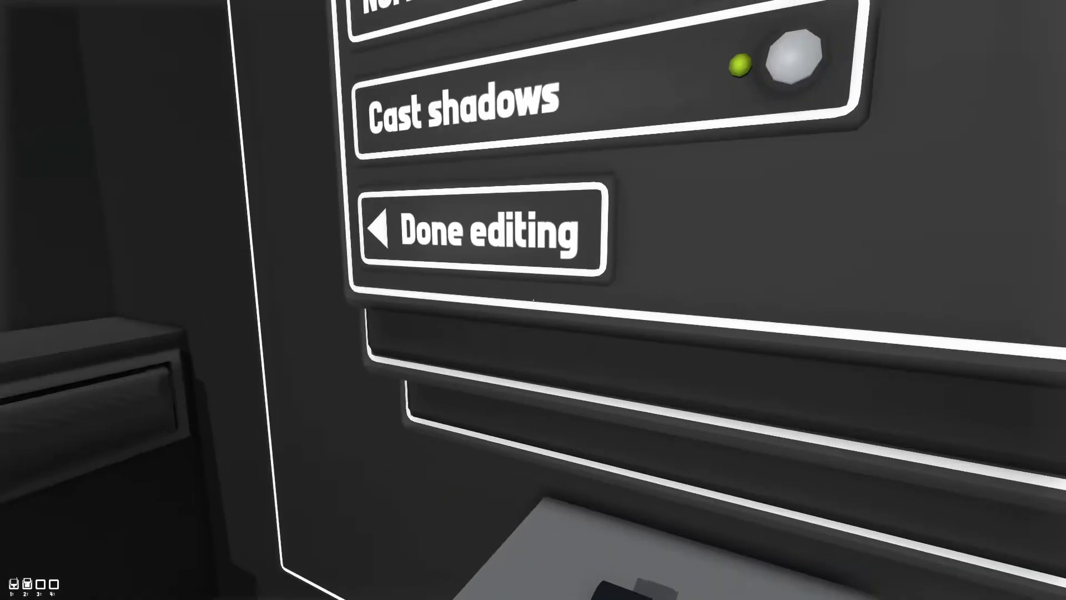
Step: Capture a new thumbnail of the previewed locomotive and save the J15 Providence Railways mod
key("s")
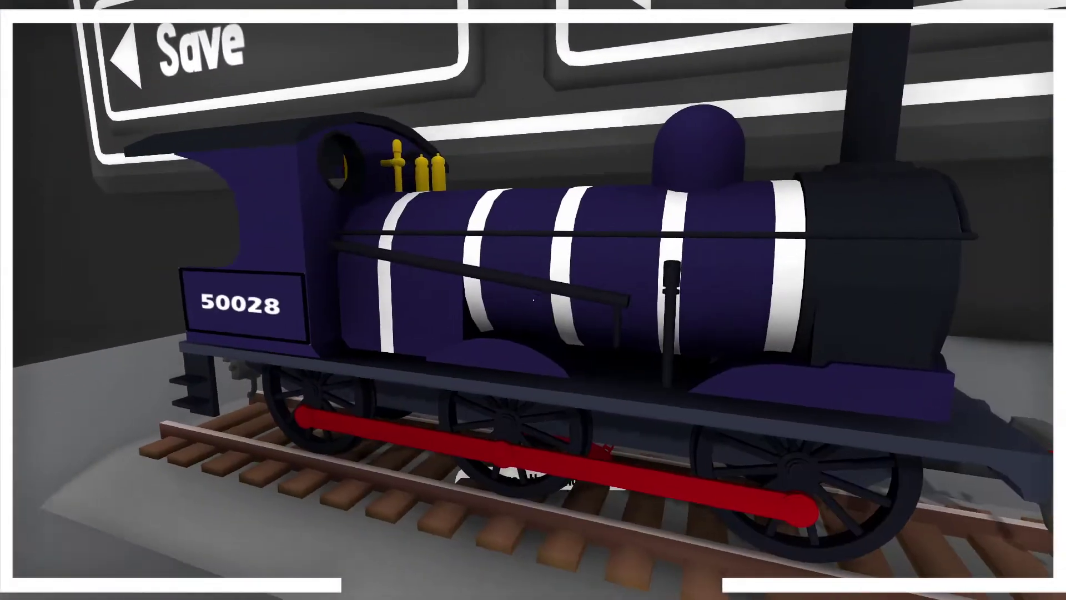
left_click(533, 299)
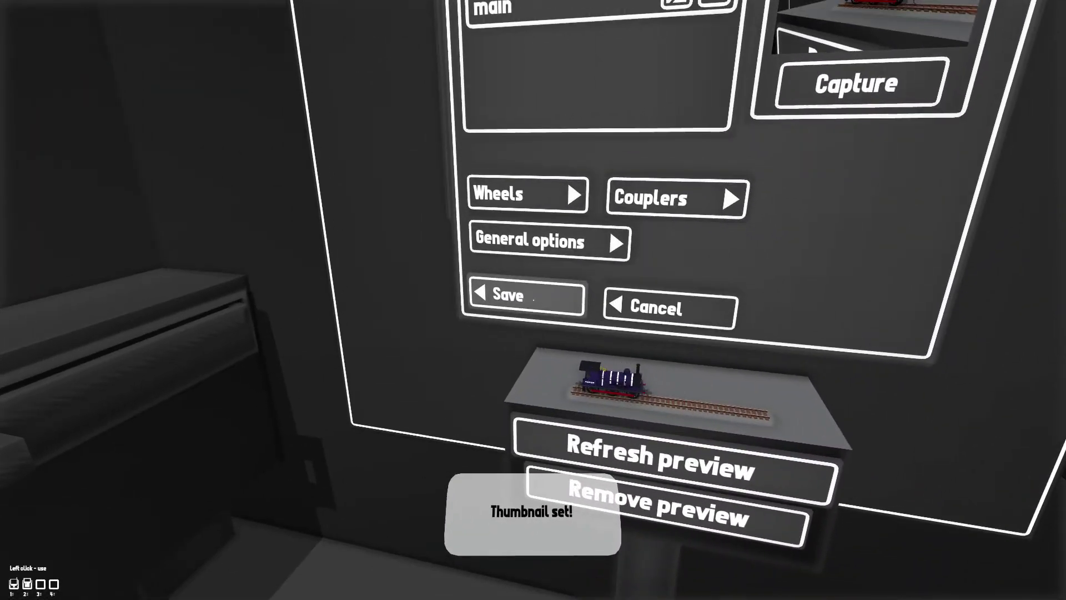
left_click(533, 300)
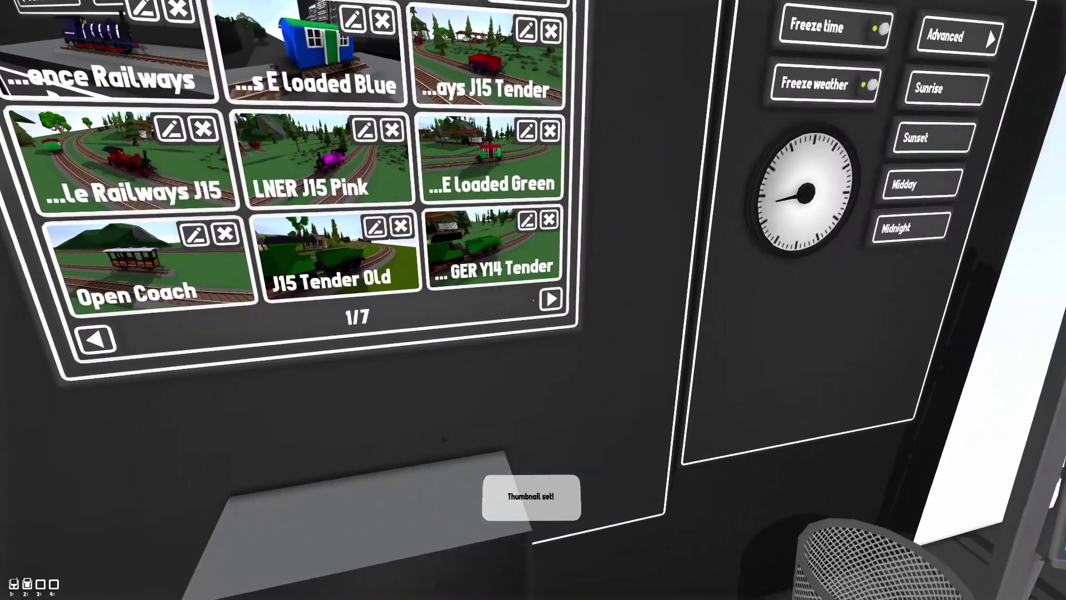
Step: Duplicate the LNER J15-Y14 Tender Livery mod from the train mods list and name the copy Providence J15 Tender
left_click(533, 300)
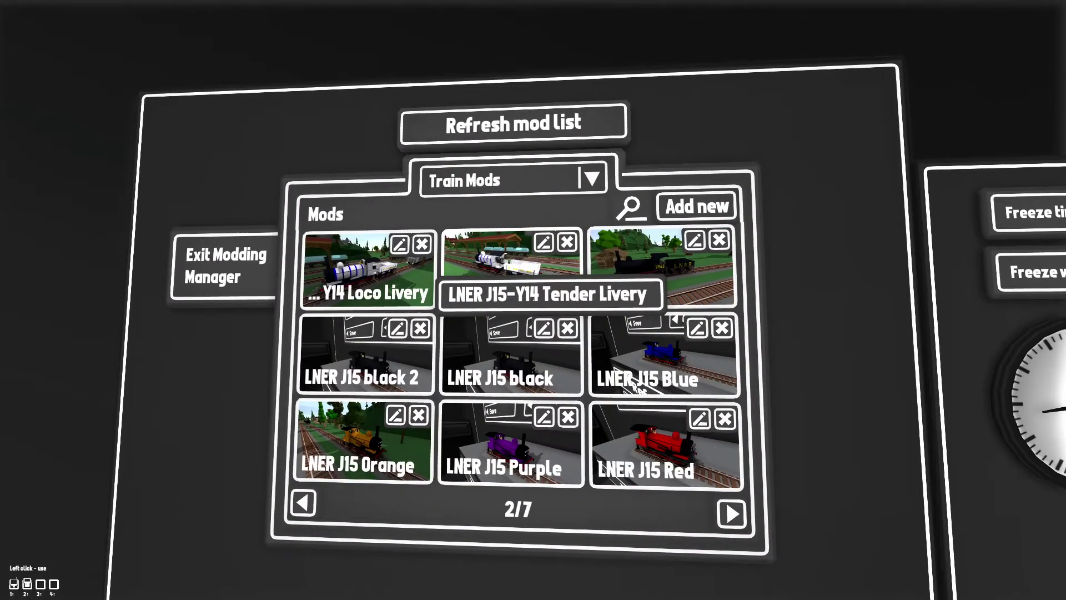
left_click(533, 300)
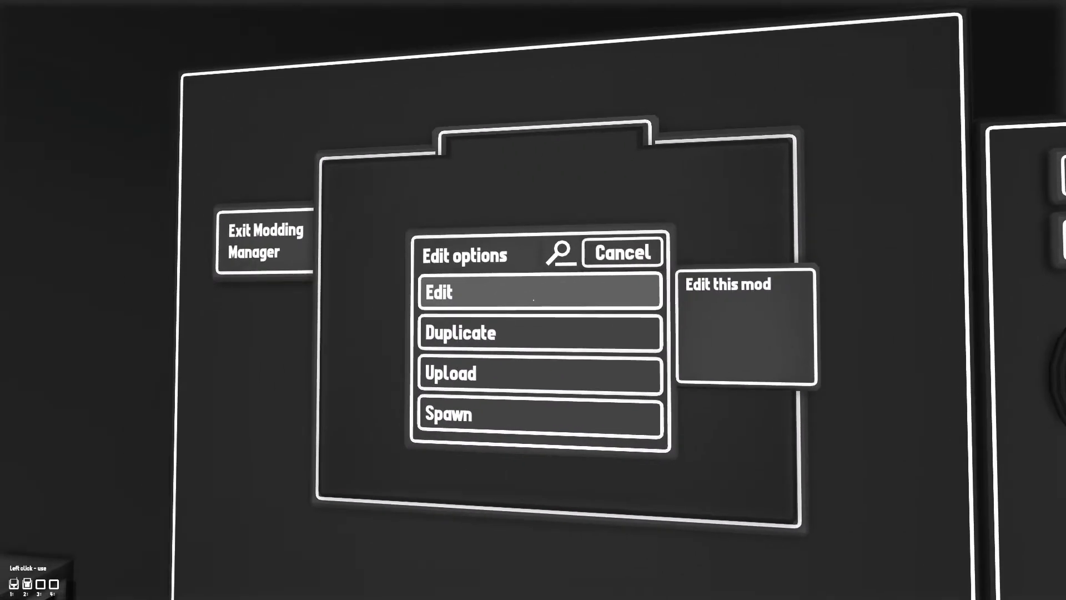
left_click(533, 300)
key("BackSpace")
key("BackSpace")
key("BackSpace")
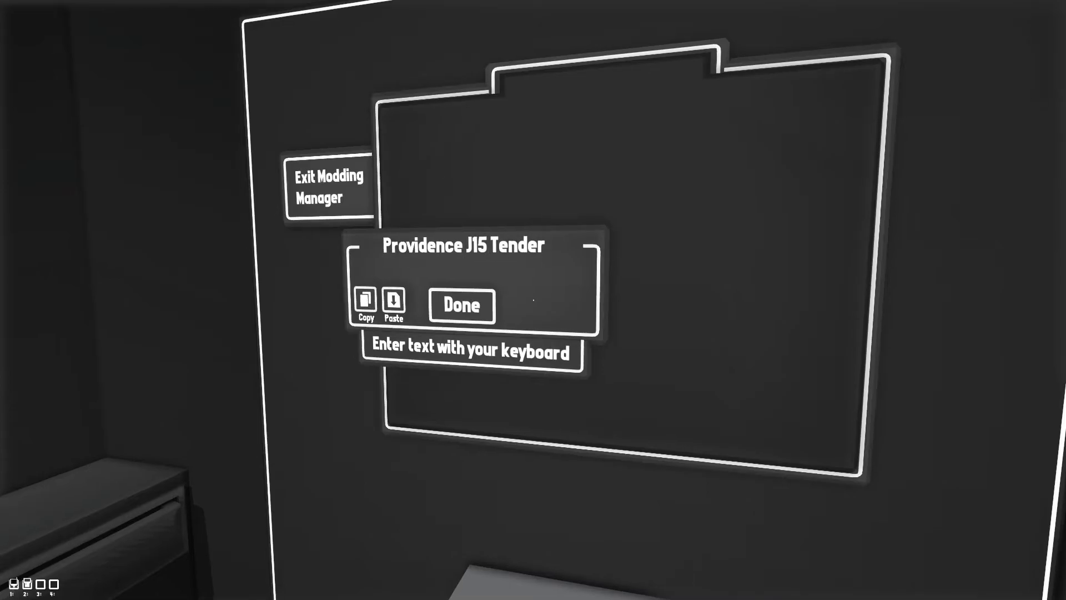
left_click(460, 303)
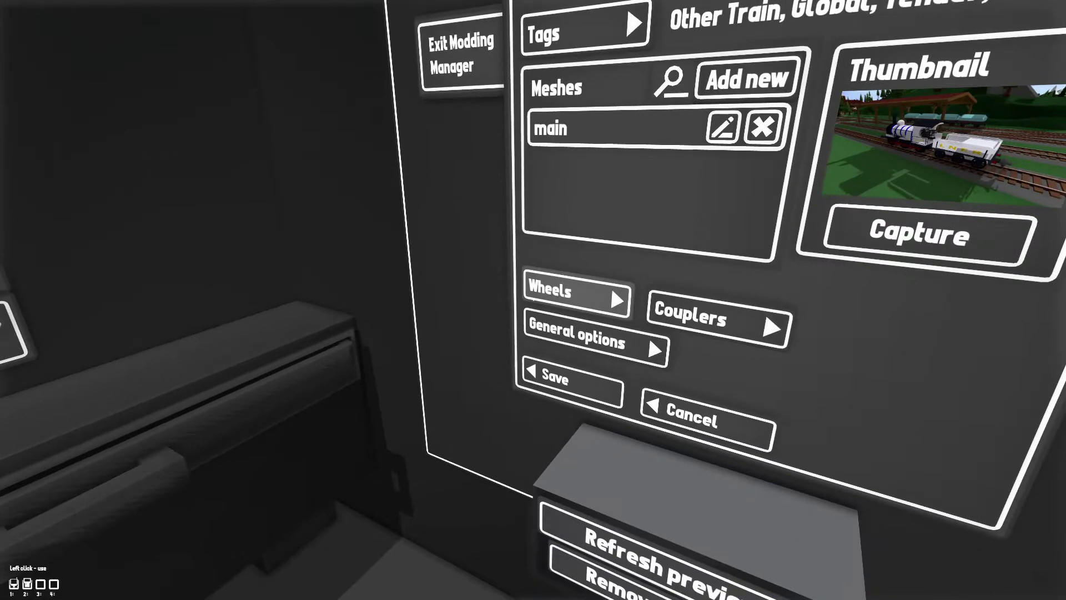
Step: Assign Providence J15.png as the texture of the main mesh in the tender's wheel model and refresh the preview
left_click(533, 299)
left_click(533, 300)
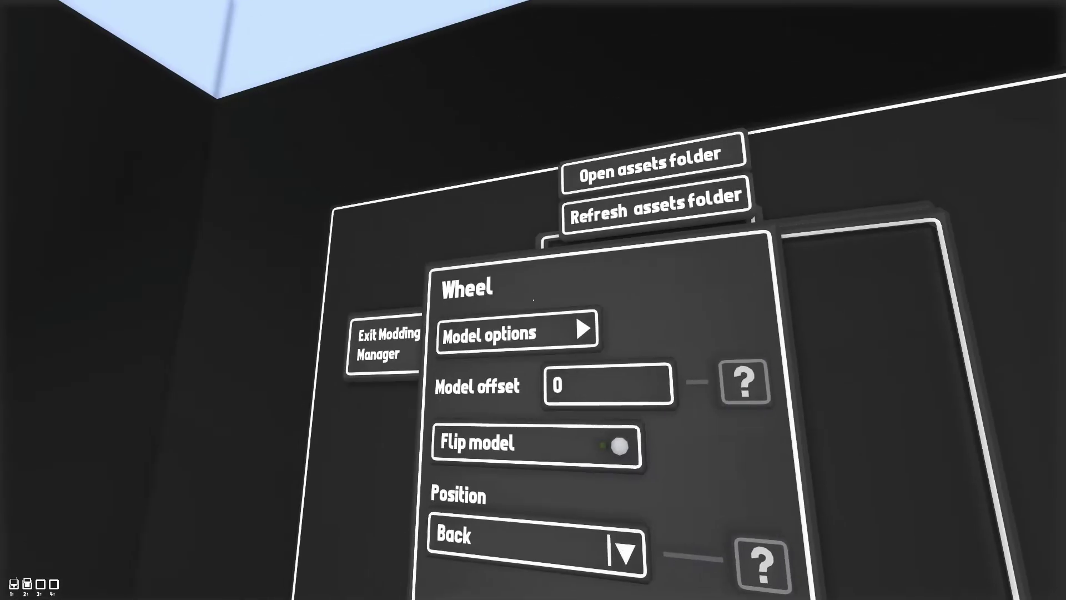
left_click(533, 299)
left_click(533, 299)
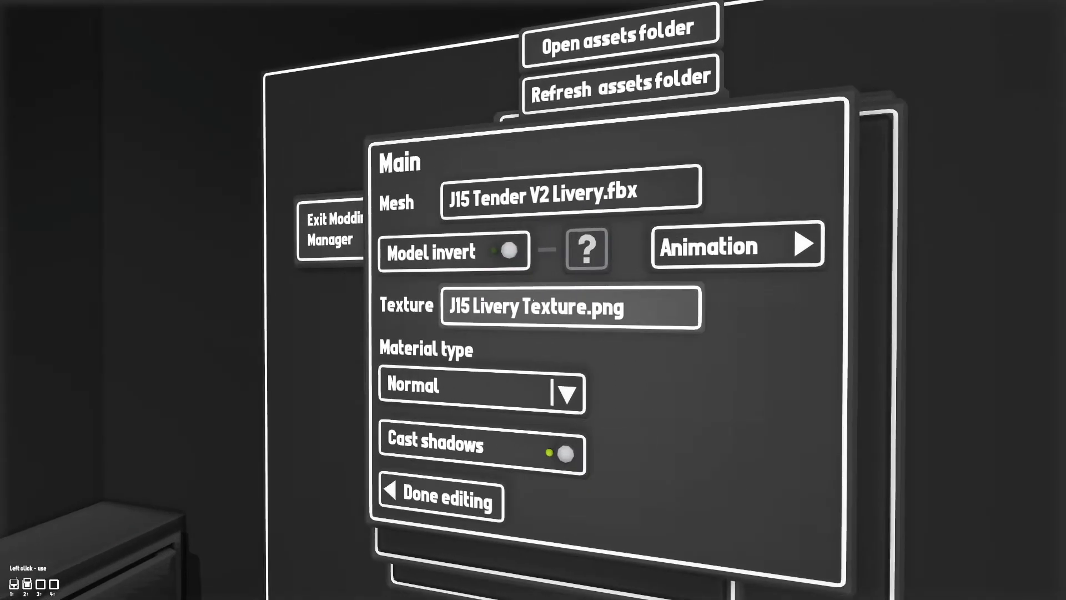
left_click(533, 300)
left_click(533, 299)
left_click(533, 300)
left_click(533, 300)
left_click(532, 300)
left_click(533, 300)
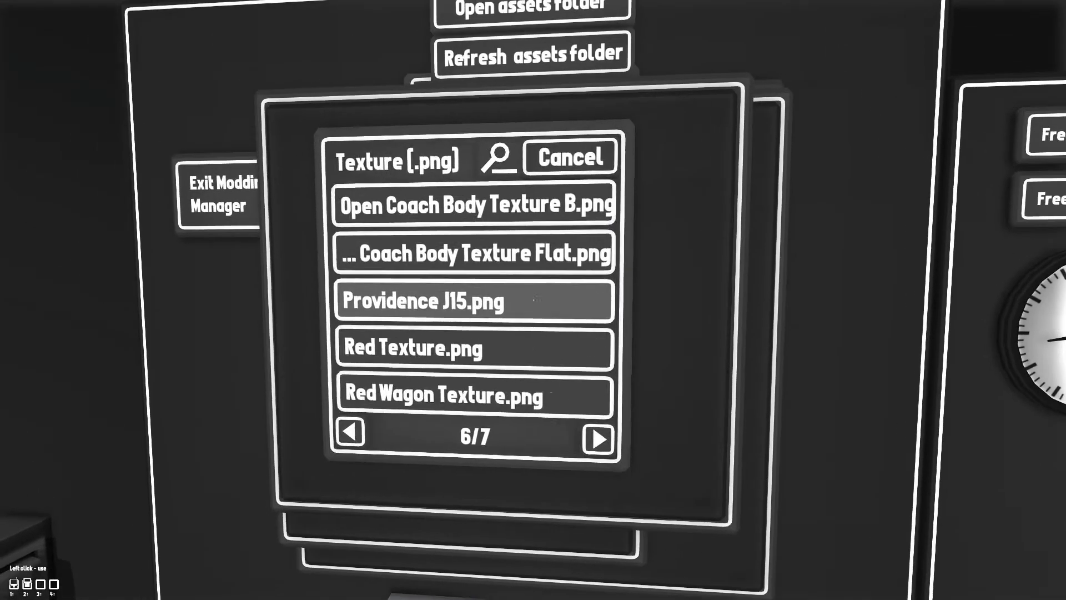
left_click(533, 299)
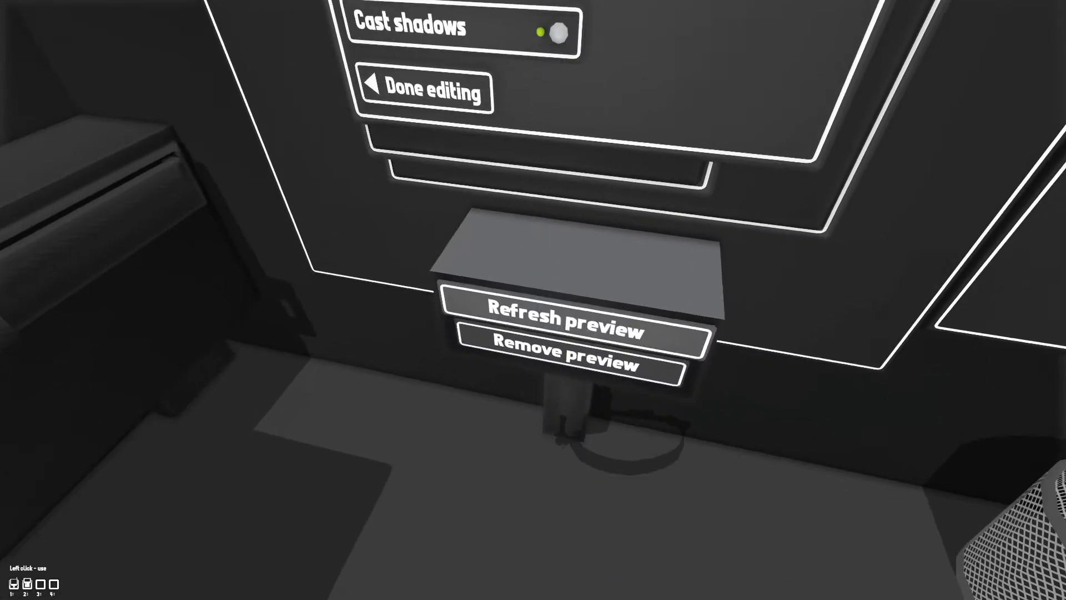
left_click(533, 300)
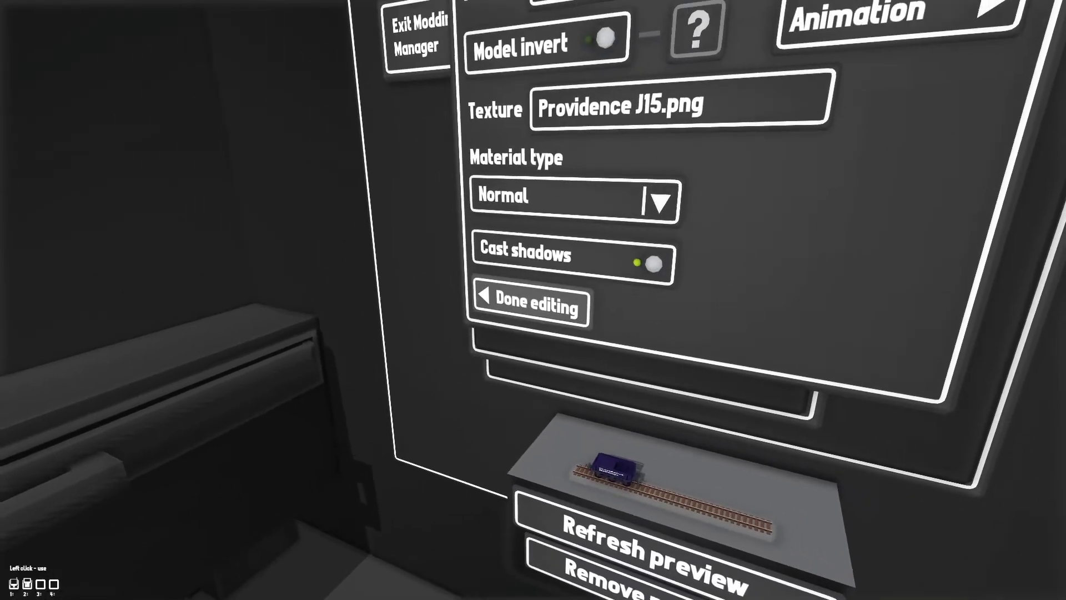
Step: Finish the tender's wheel edits, then capture its thumbnail on the preview track and save the mod
left_click(533, 300)
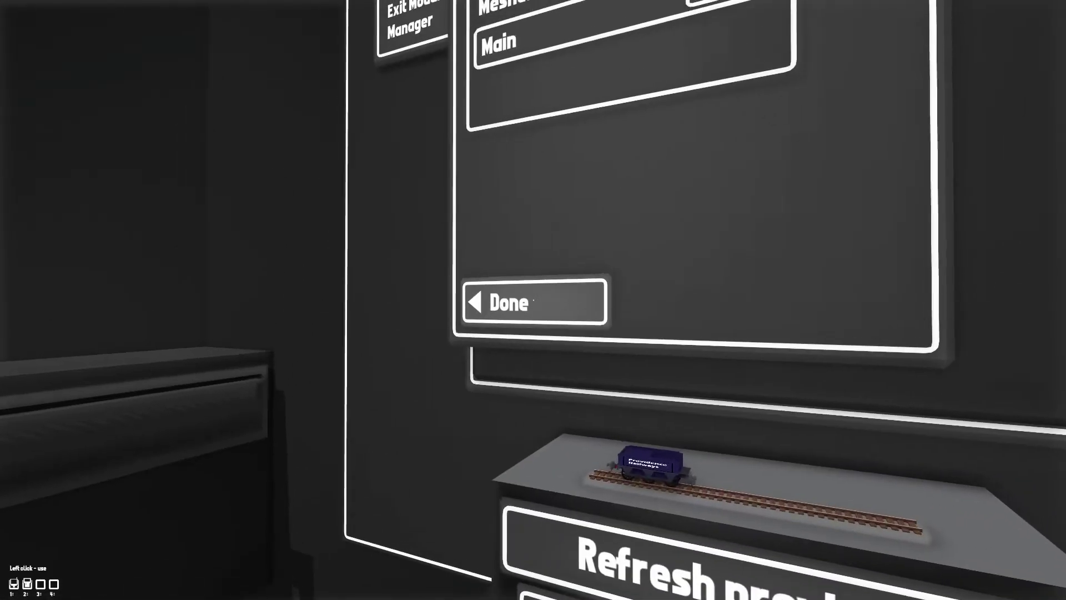
left_click(533, 300)
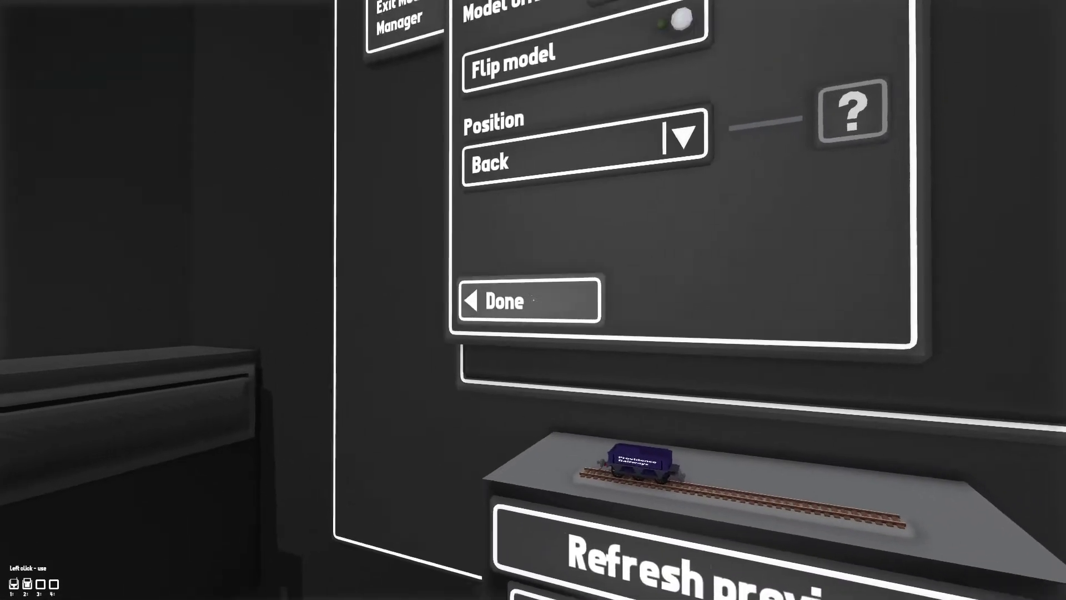
left_click(534, 295)
left_click(533, 300)
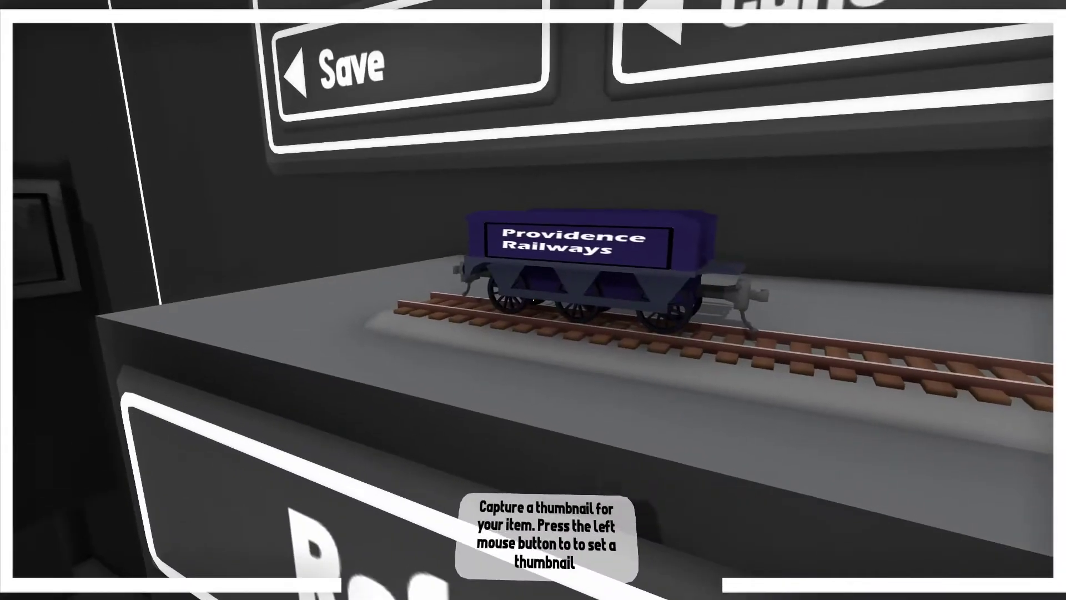
left_click(533, 299)
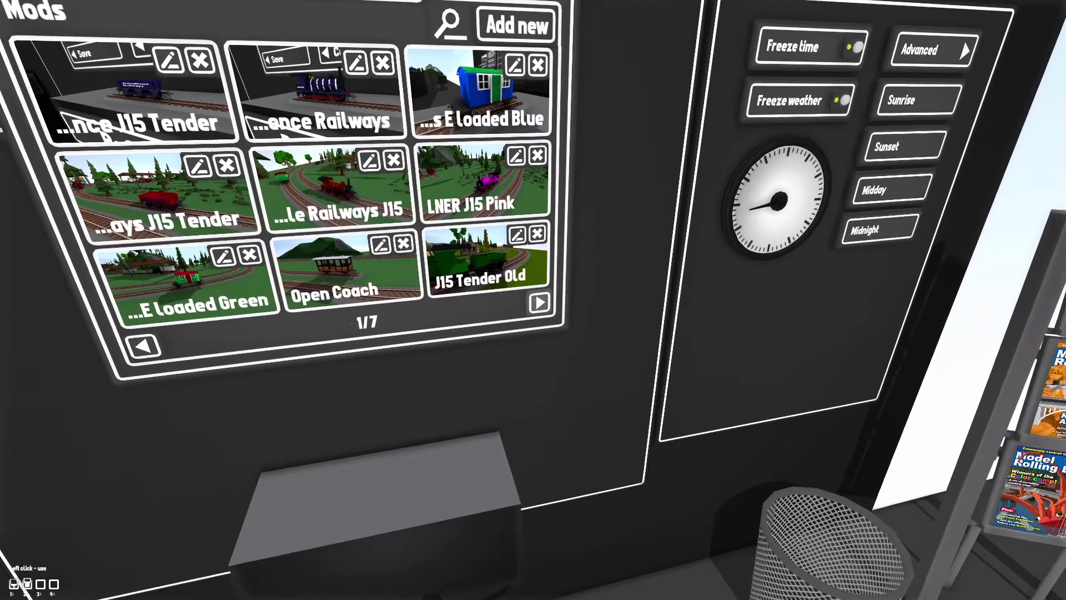
Step: Duplicate the LNER J15 Tender Red mod from the train mods list and name the copy LNER J15 Tender Pink
left_click(533, 300)
left_click(533, 300)
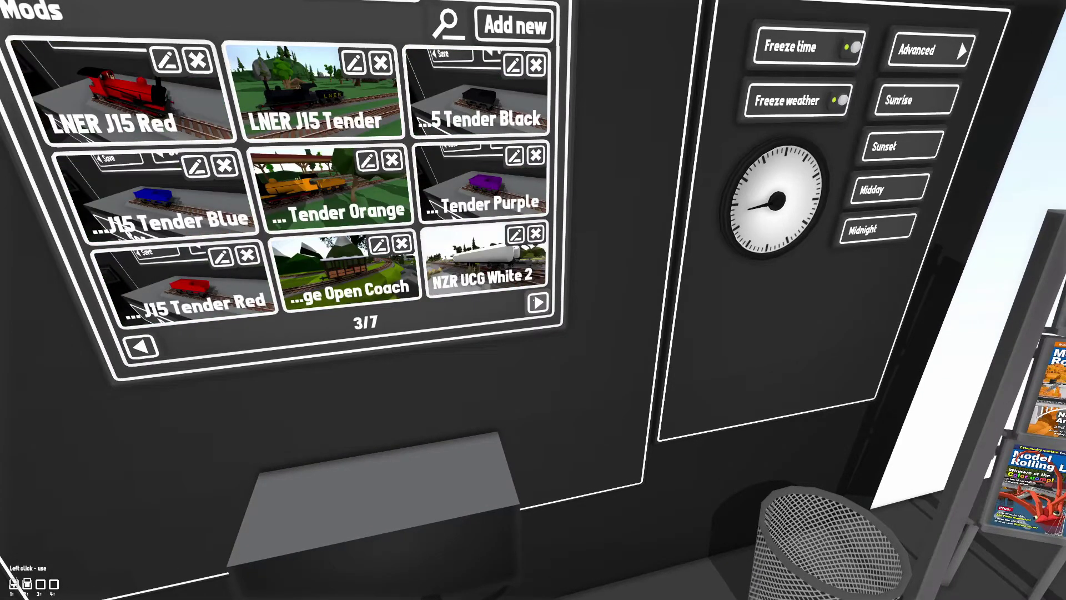
left_click(533, 300)
left_click(533, 300)
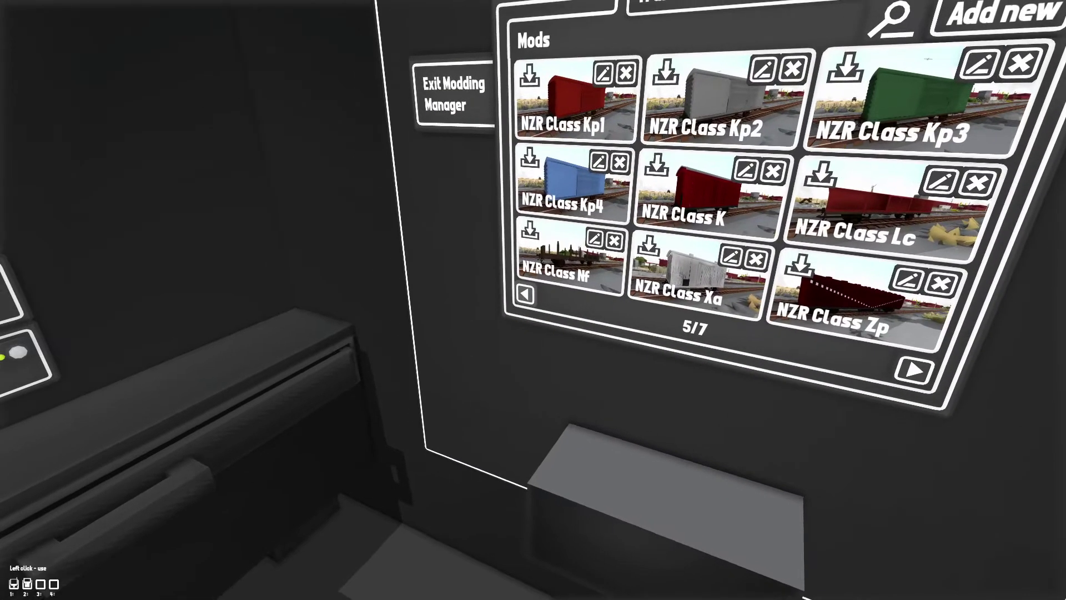
left_click(533, 300)
left_click(533, 299)
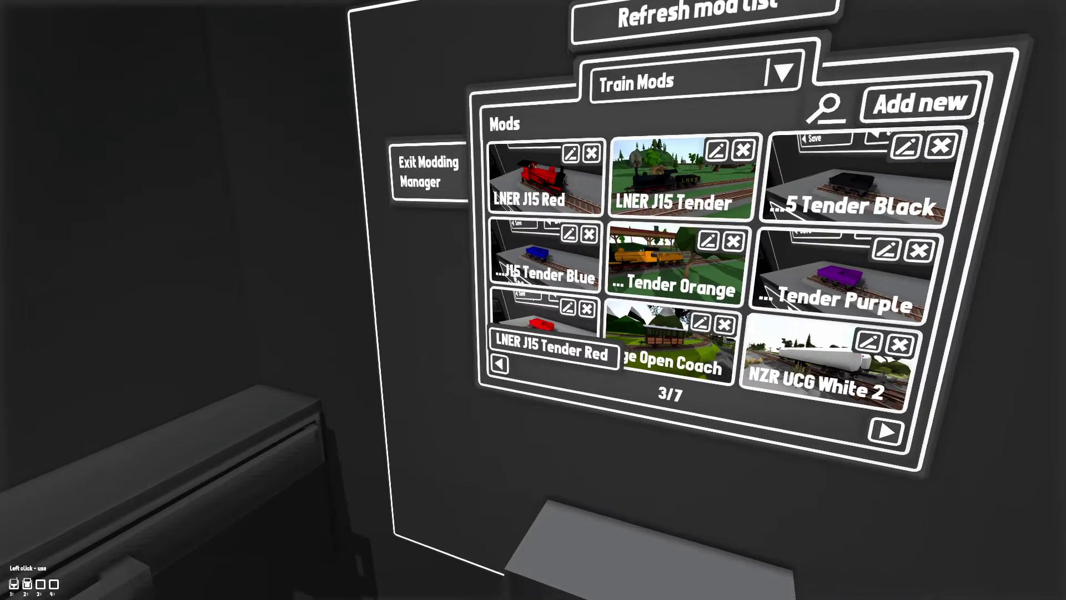
left_click(533, 300)
left_click(533, 299)
key("BackSpace")
key("BackSpace")
key("BackSpace")
key("BackSpace")
type("Pink")
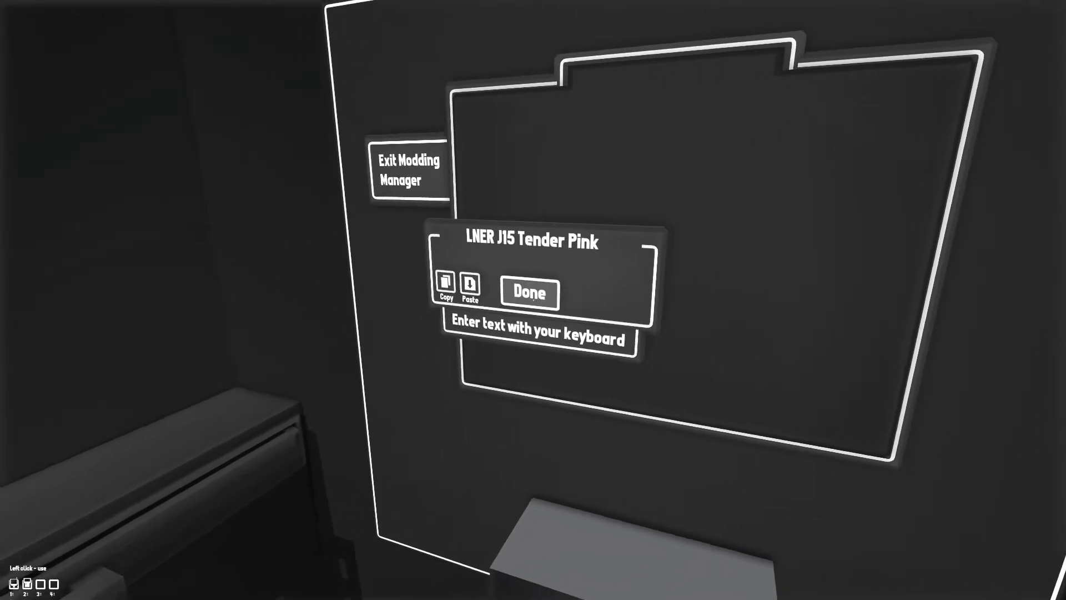
left_click(533, 300)
Step: Switch to File Explorer and open the wagon_LNER_J15_Tender_Pink_52962 folder inside the mods folder
key("shift+Tab")
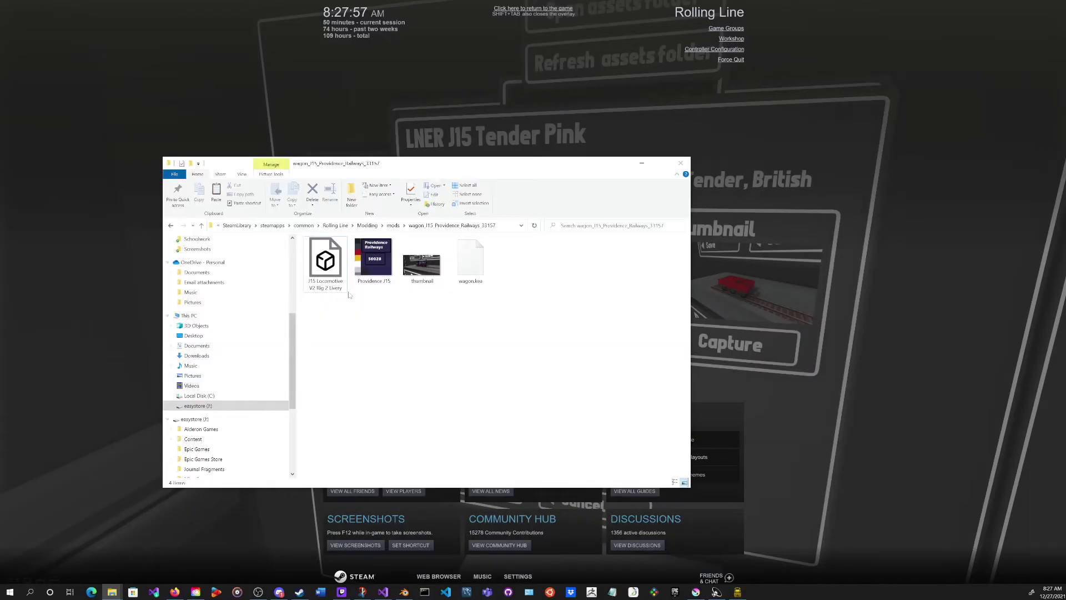
left_click(392, 226)
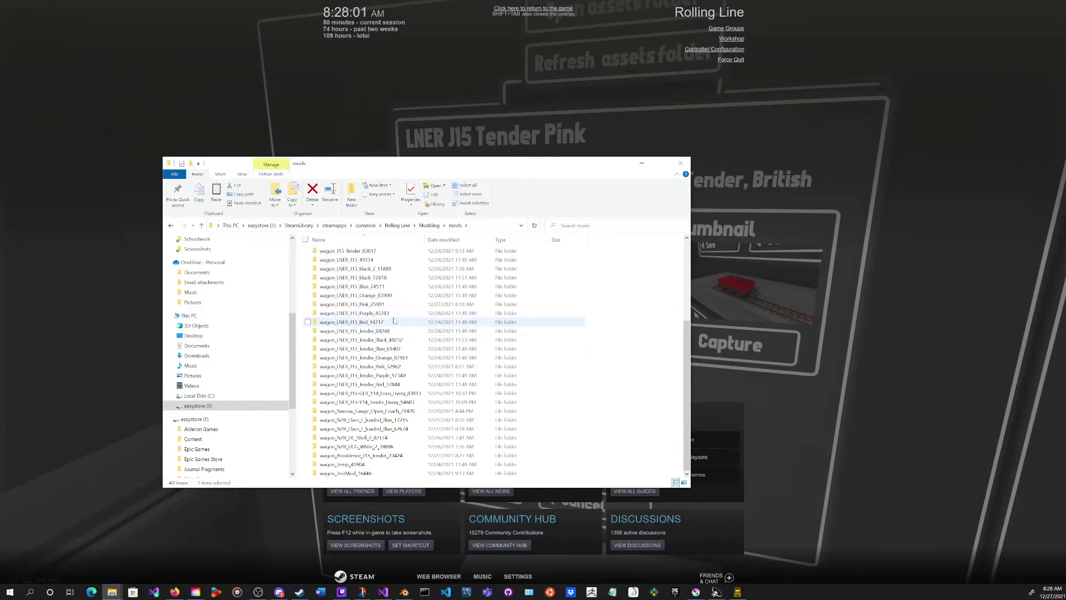
mouse_move(390, 308)
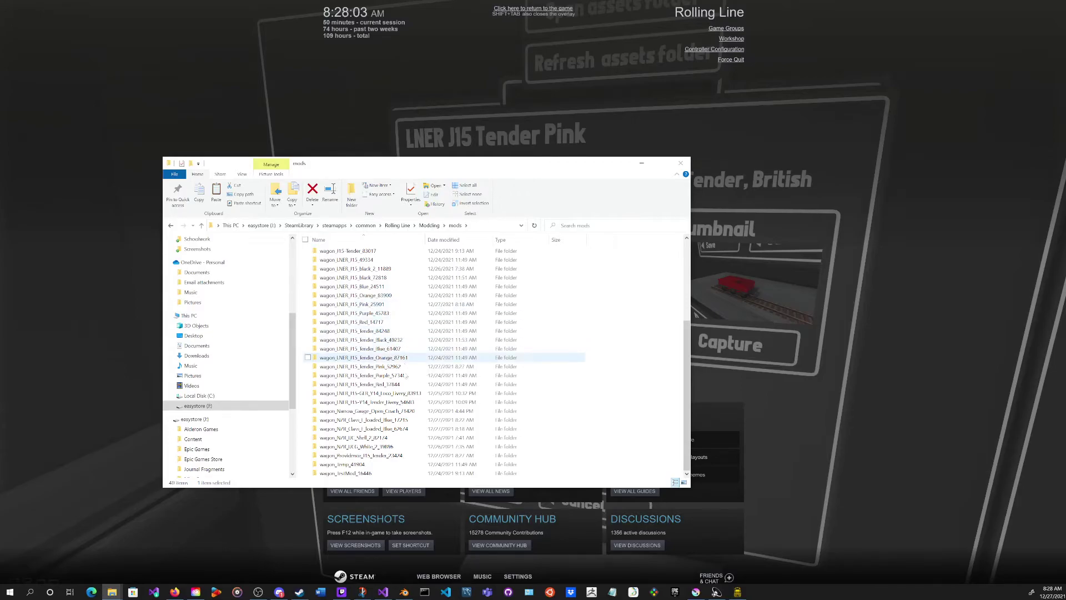
double_click(387, 368)
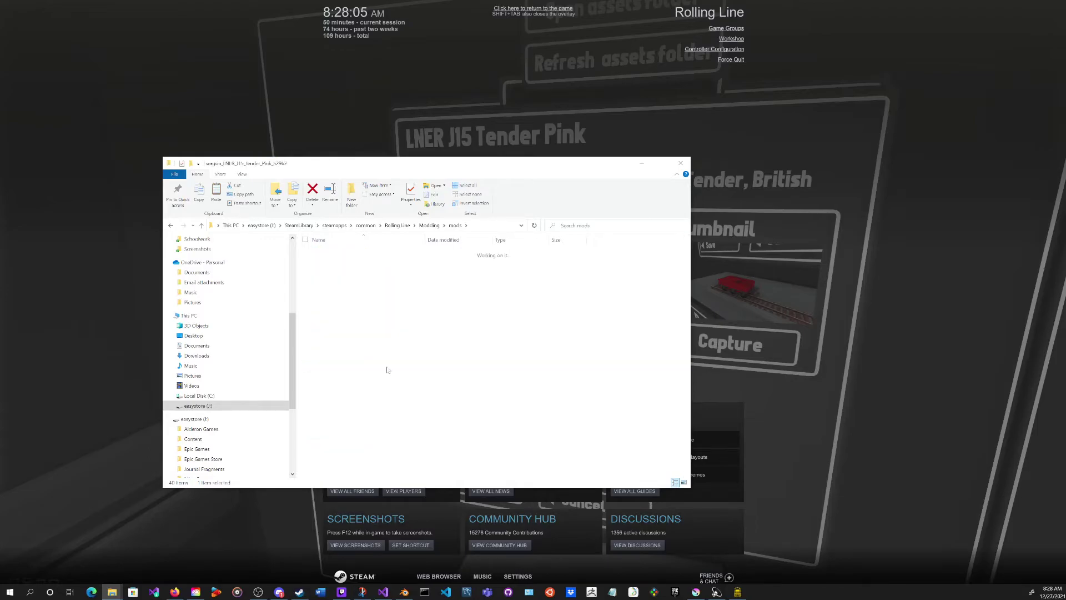
Step: Open the J15 Tender 2 Texture Red image from the mod folder in Krita
left_click(334, 268)
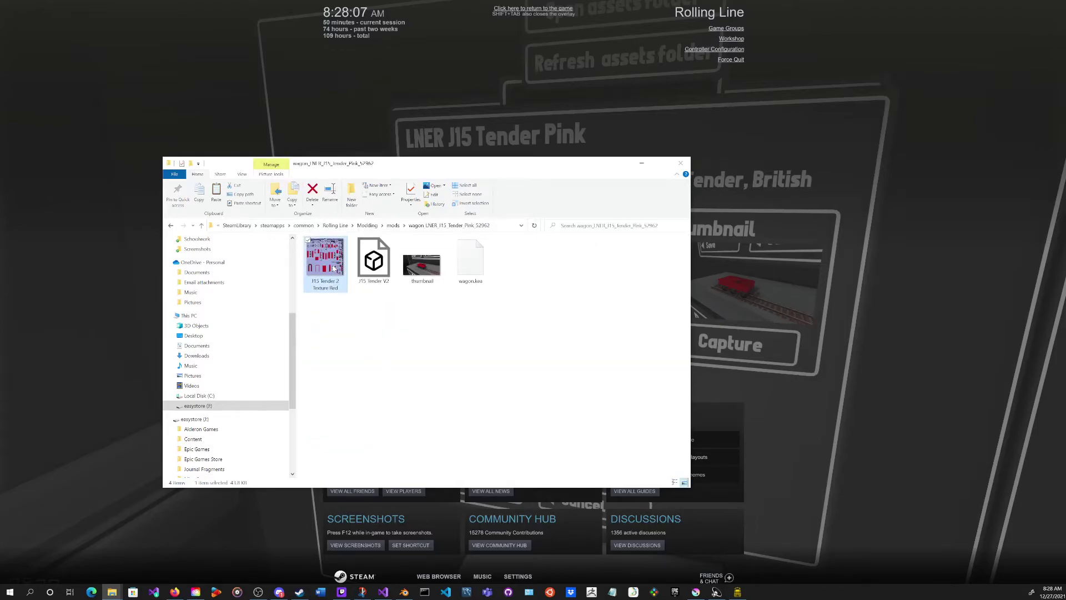
right_click(334, 268)
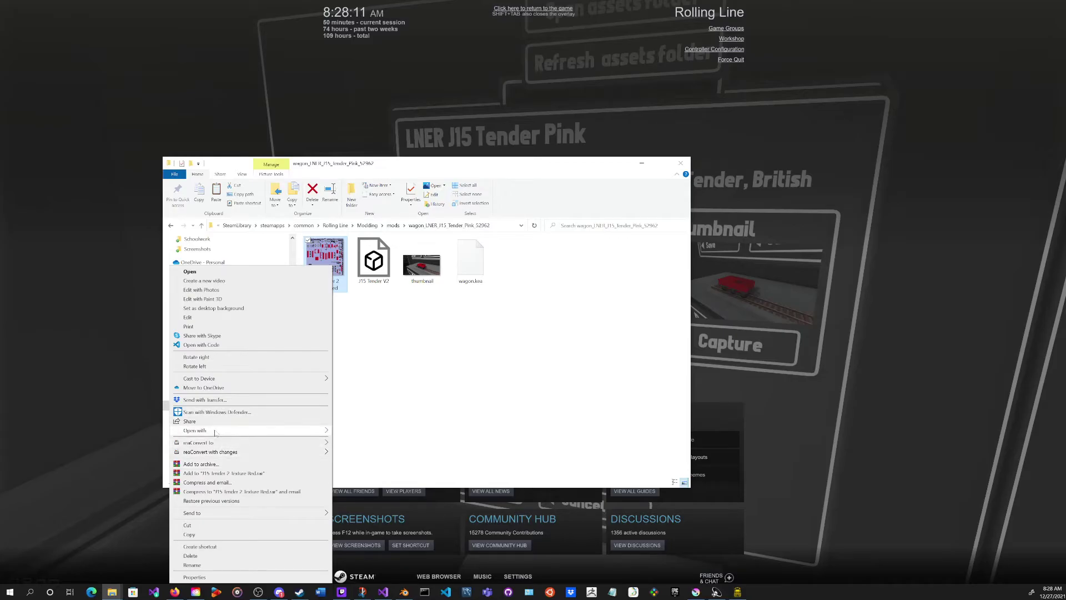
mouse_move(250, 430)
left_click(362, 508)
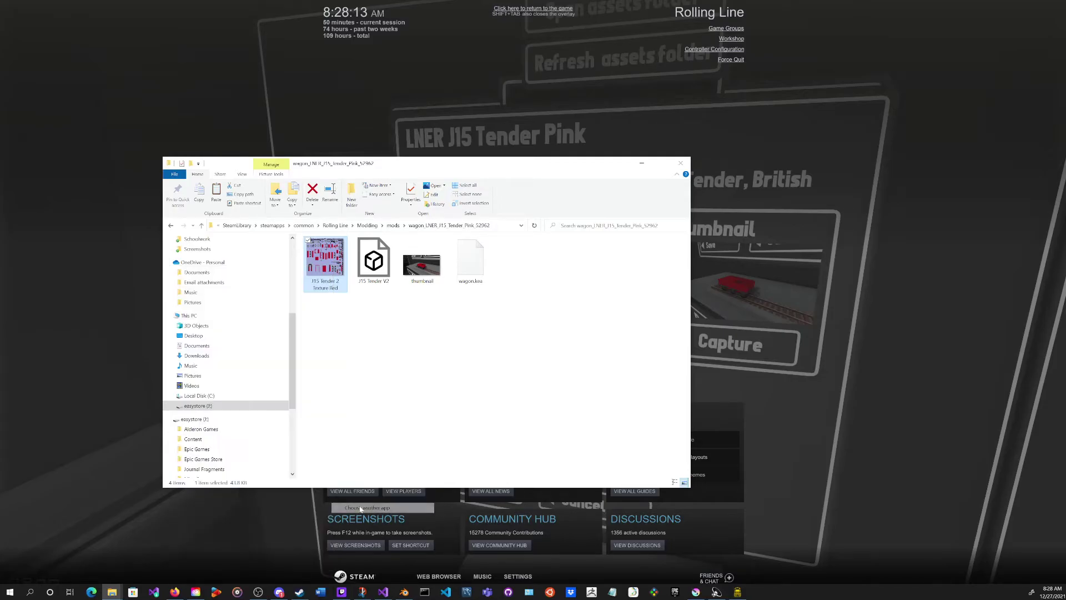
left_click(528, 306)
left_click(536, 353)
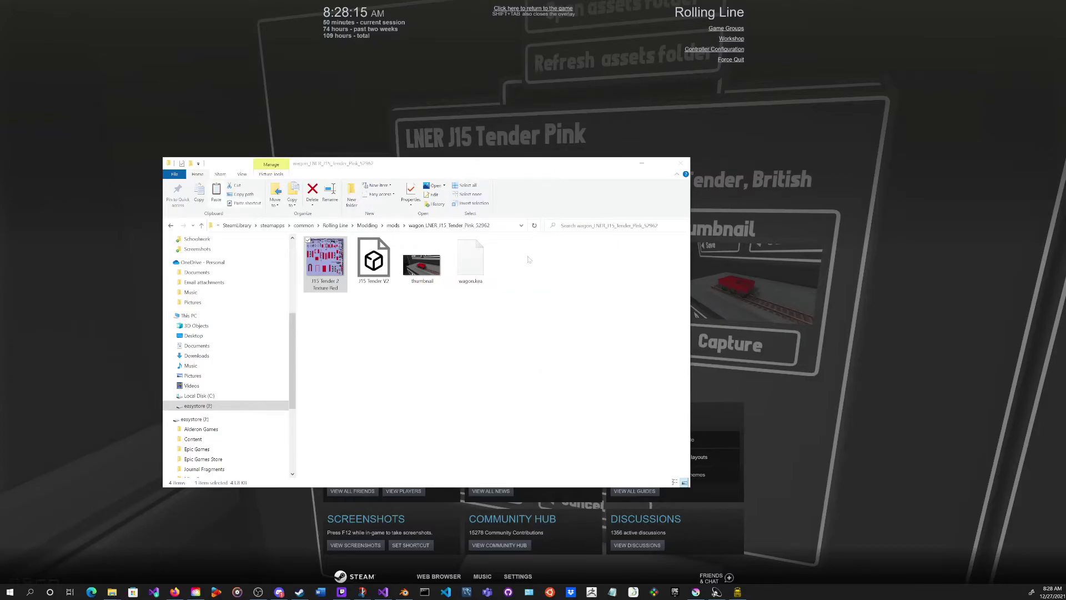
left_click(695, 592)
scroll(551, 299, "down", 3)
scroll(465, 294, "up", 1)
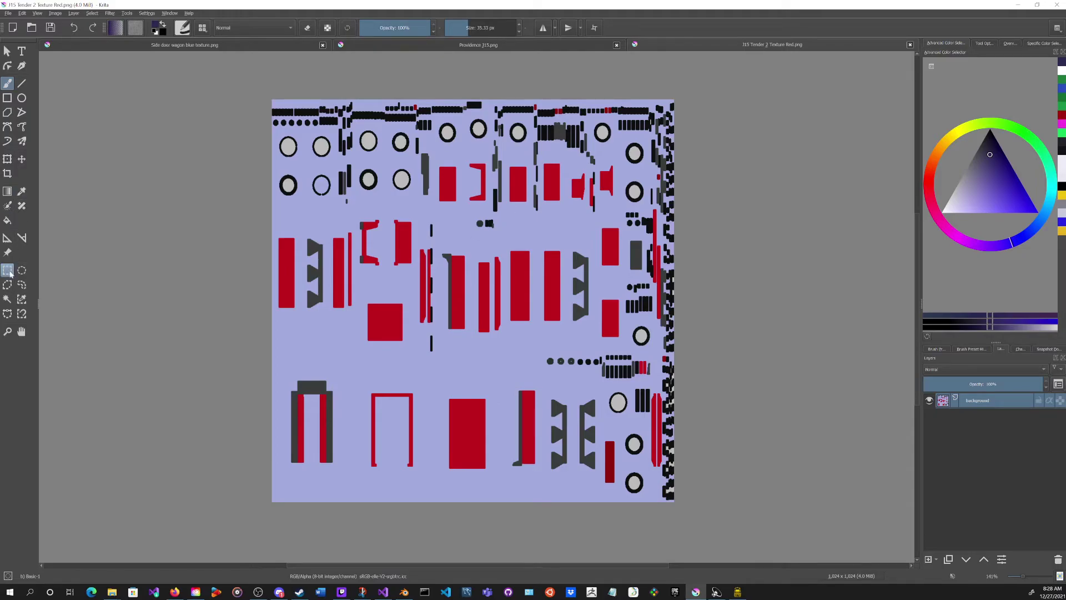
Step: Select all bright red areas of the texture with the Similar Color Selection tool and choose magenta as the foreground colour
left_click(22, 300)
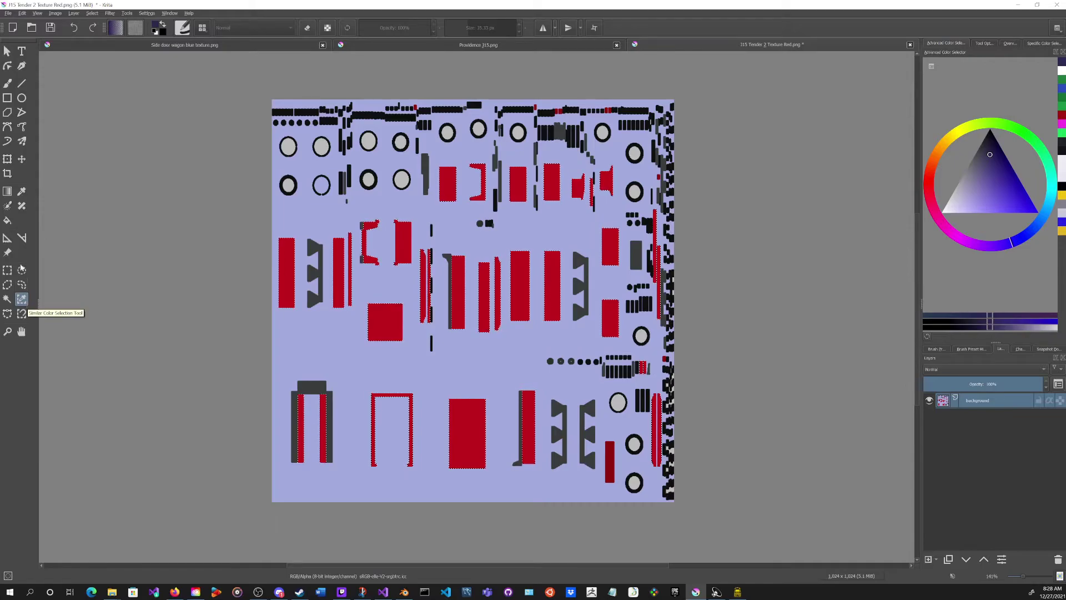
left_click(952, 237)
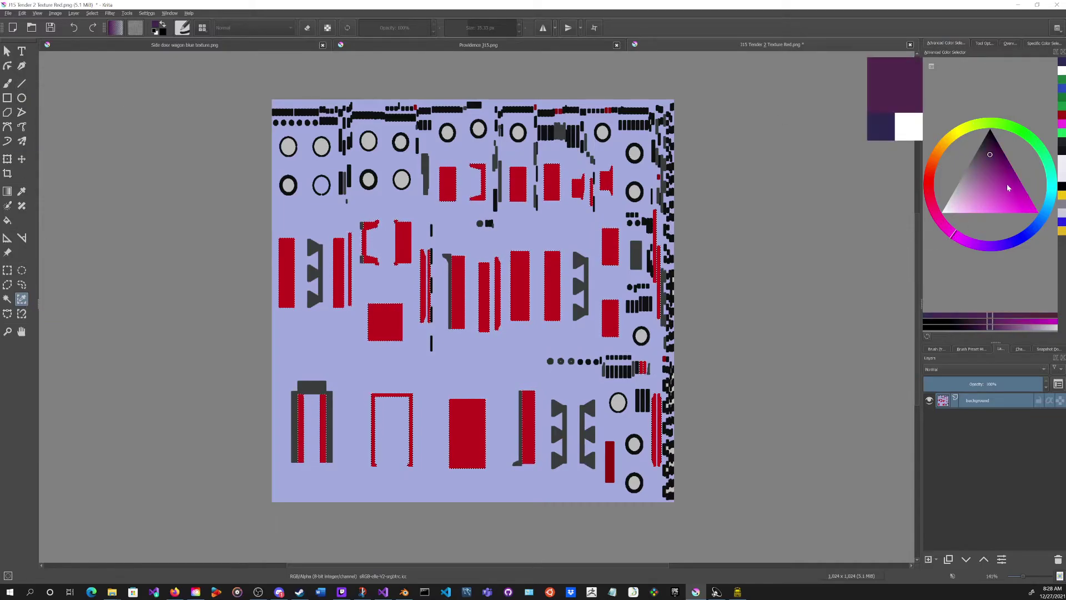
left_click(1020, 199)
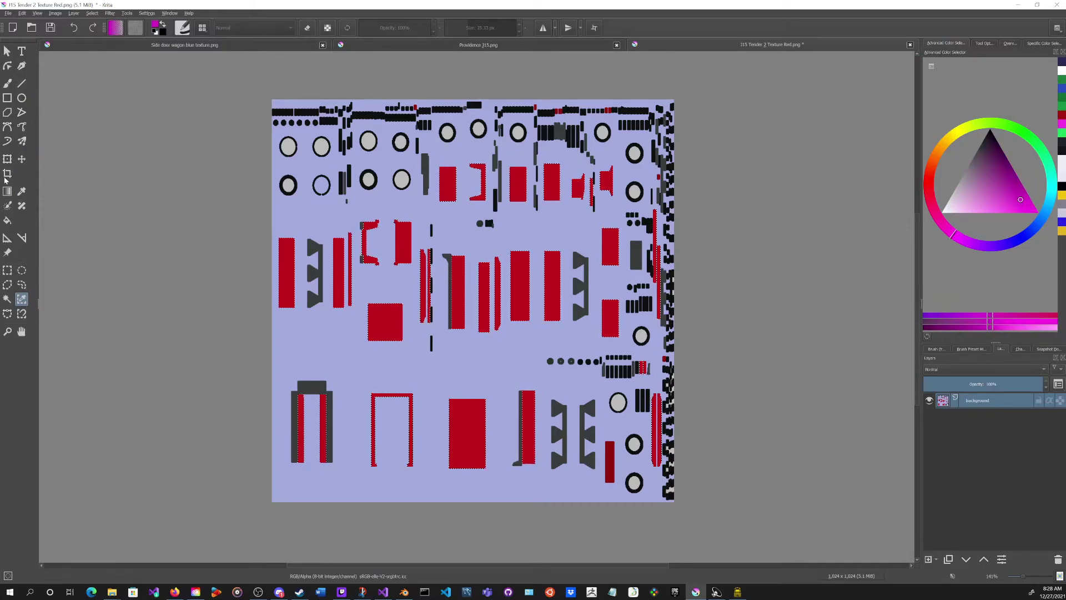
Step: Paint all the selected red areas of the tender texture magenta using an enlarged freehand brush
left_click(8, 83)
left_click_drag(463, 26, 472, 27)
mouse_move(446, 183)
left_mouse_down()
mouse_move(383, 319)
mouse_move(381, 155)
left_mouse_up()
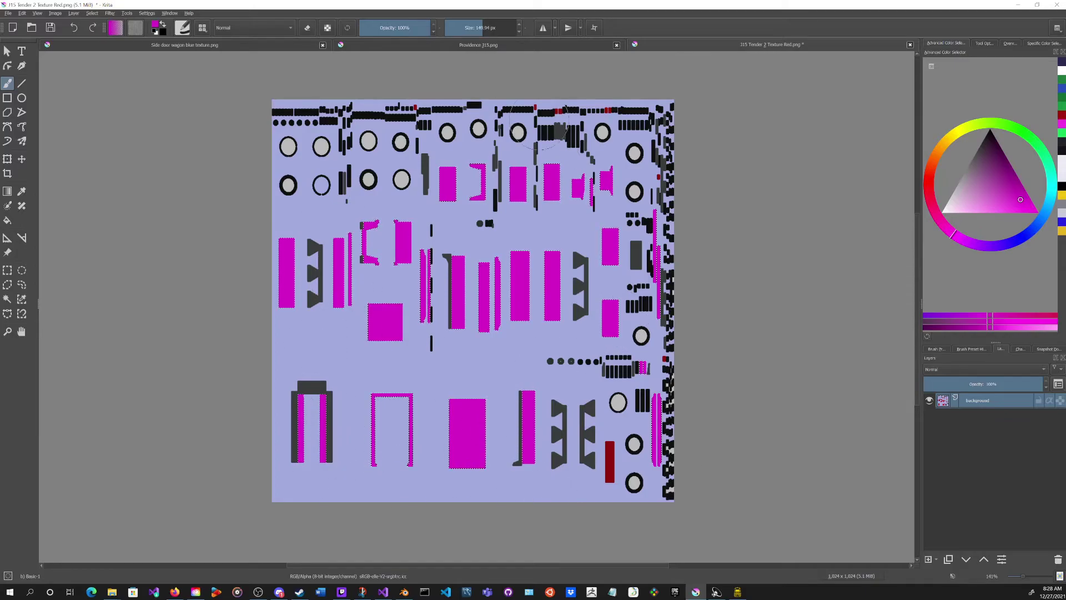
left_click(615, 424)
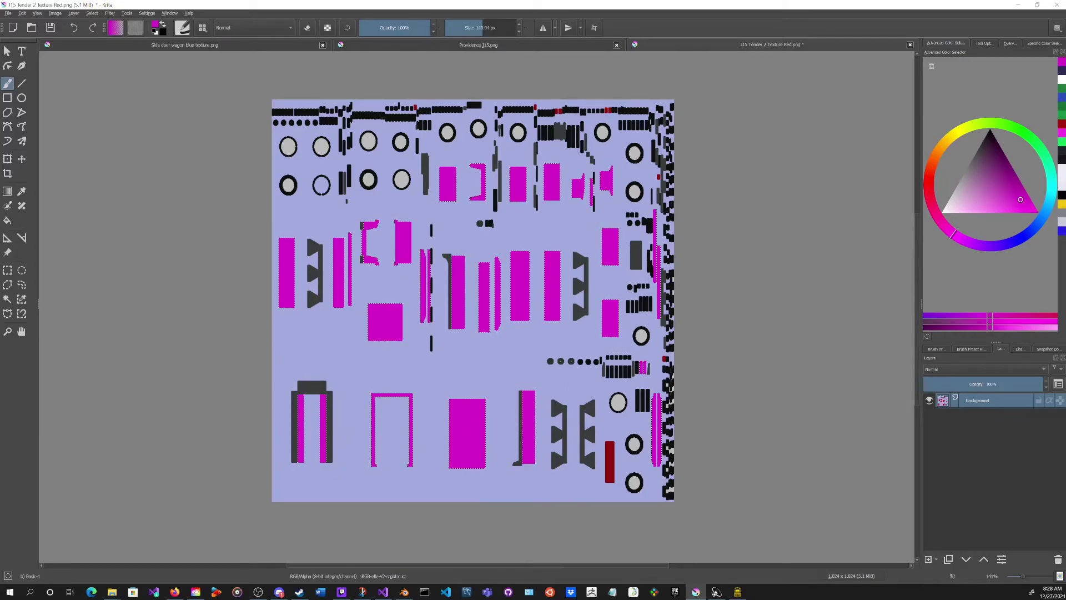
Step: Save the recoloured texture as the PNG J15 Tender 2 Texture Pink in the custom assets folder with the default export options
left_click(9, 16)
left_click(33, 65)
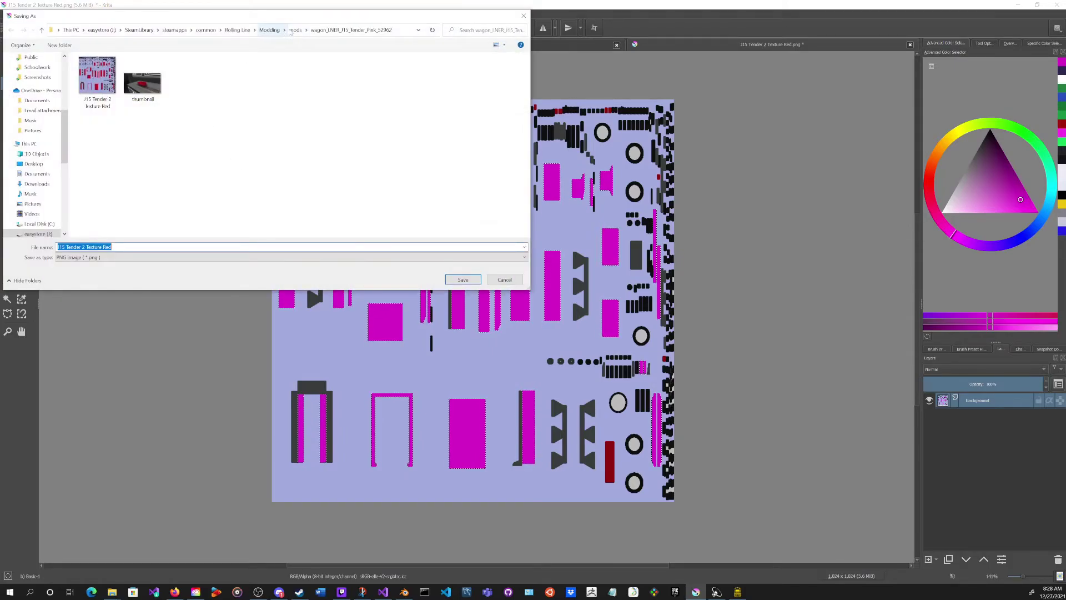
left_click(269, 30)
double_click(103, 71)
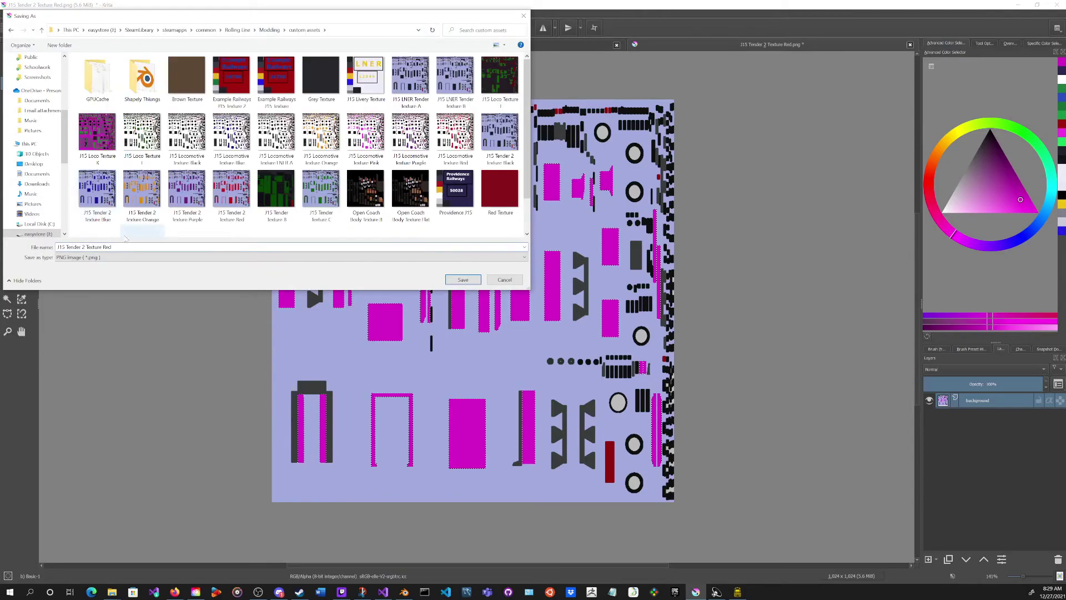
key("End")
key("Return")
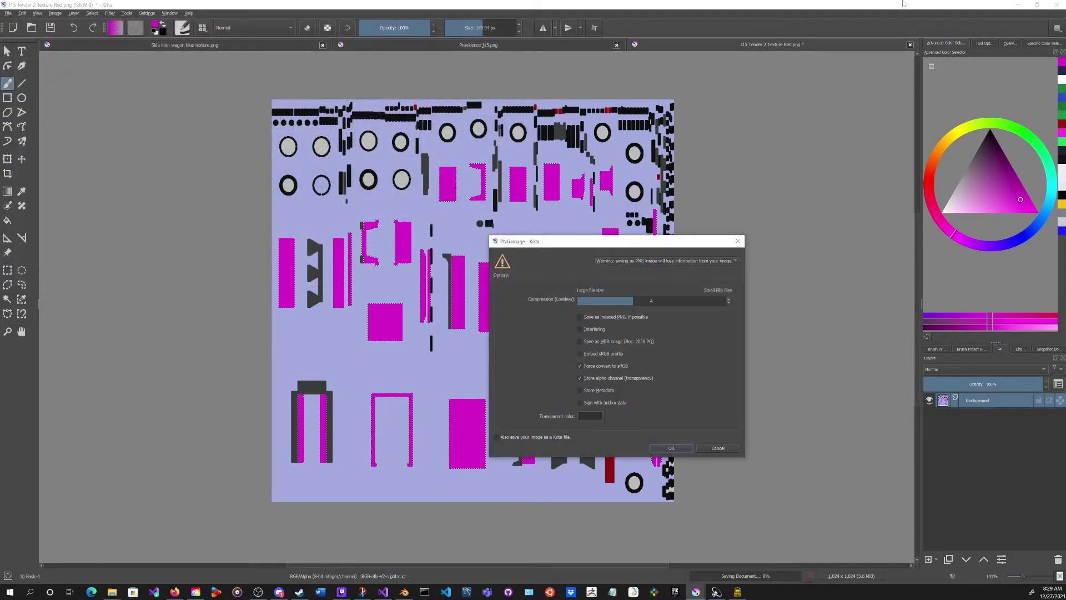
key("Return")
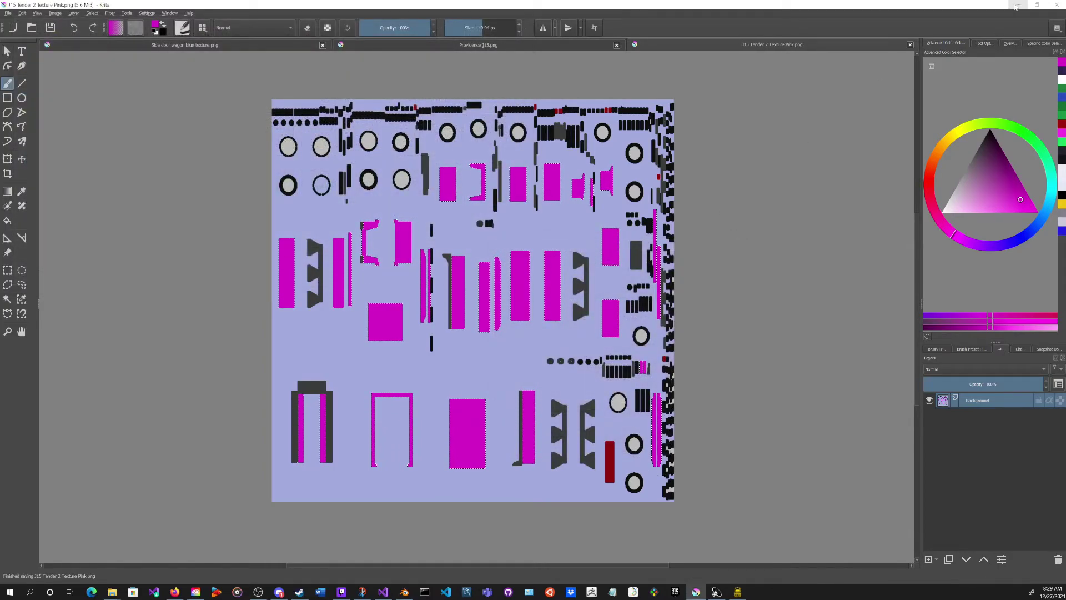
Step: Switch back to Rolling Line and refresh the assets folder for the pink tender mod
left_click(1016, 5)
left_click(701, 165)
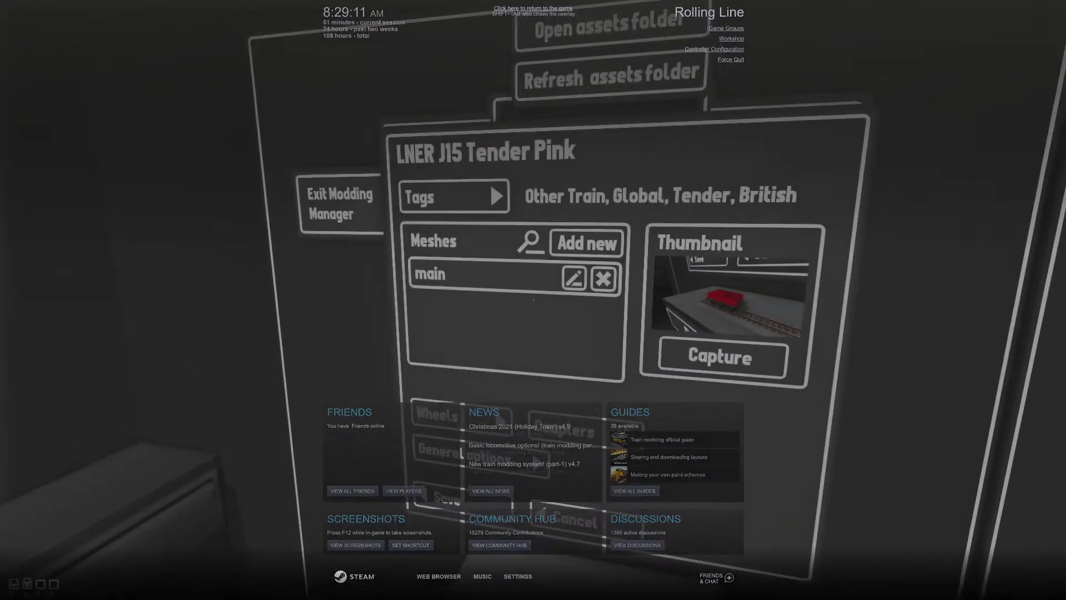
key("shift+Tab")
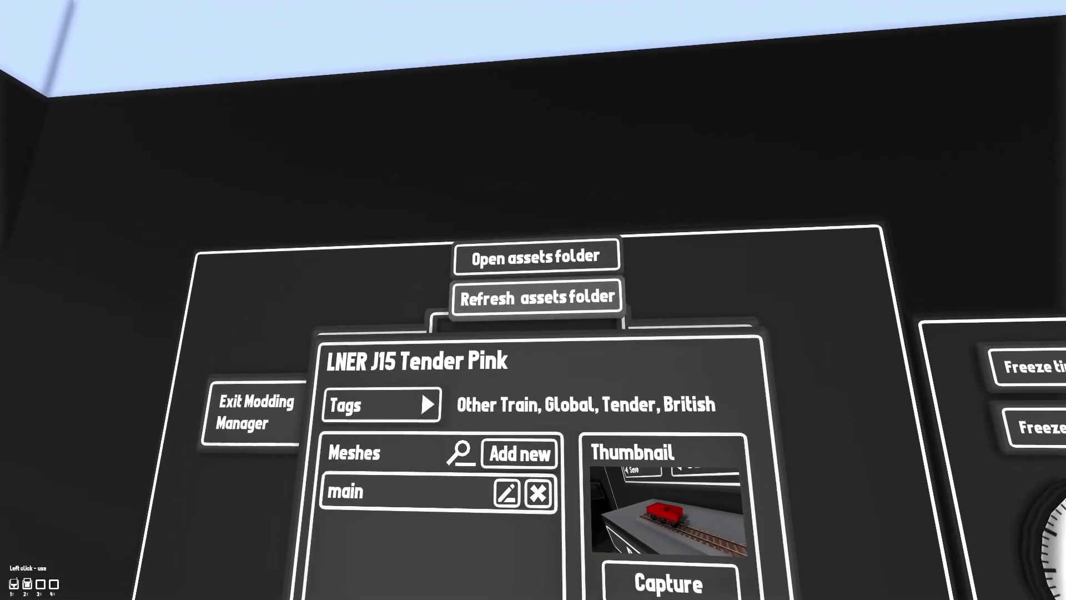
left_click(533, 299)
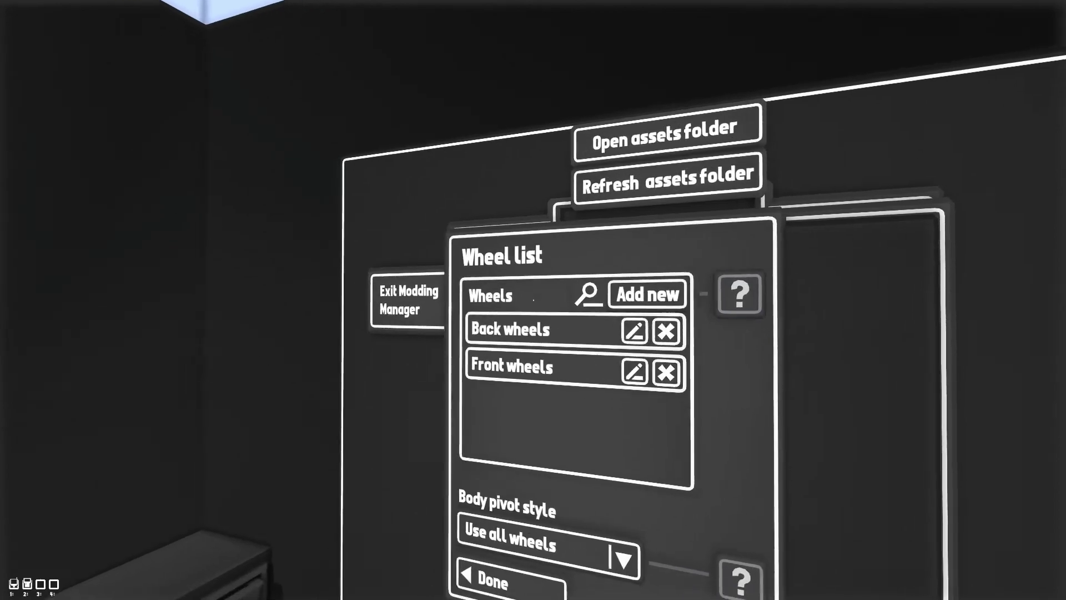
Step: Assign J15 Tender 2 Texture Pink.png as the texture of the Main mesh in the tender's wheels and refresh the preview
left_click(532, 300)
left_click(533, 300)
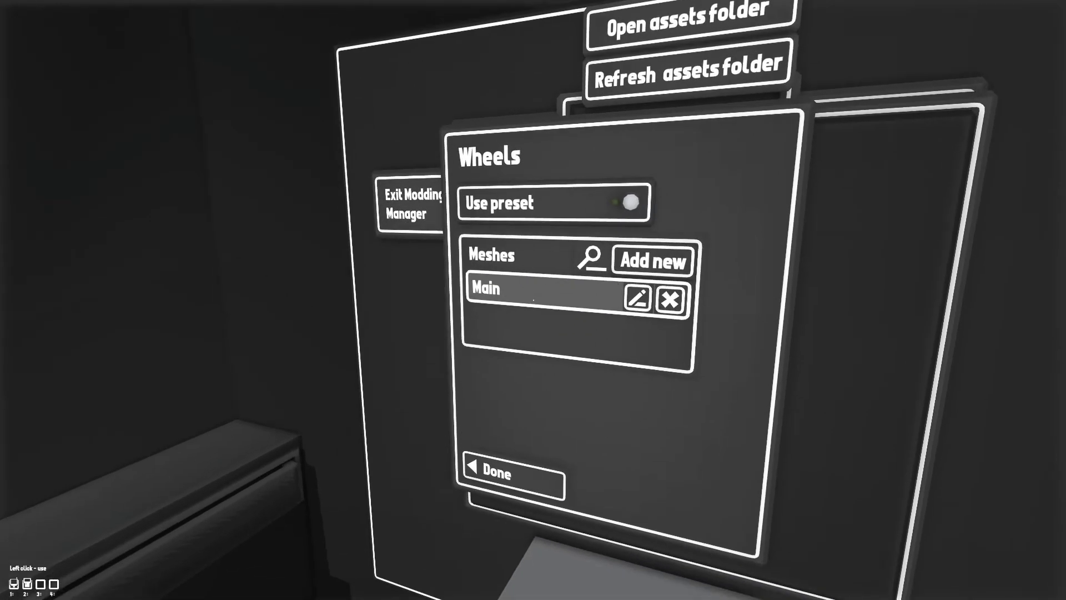
left_click(532, 299)
left_click(533, 300)
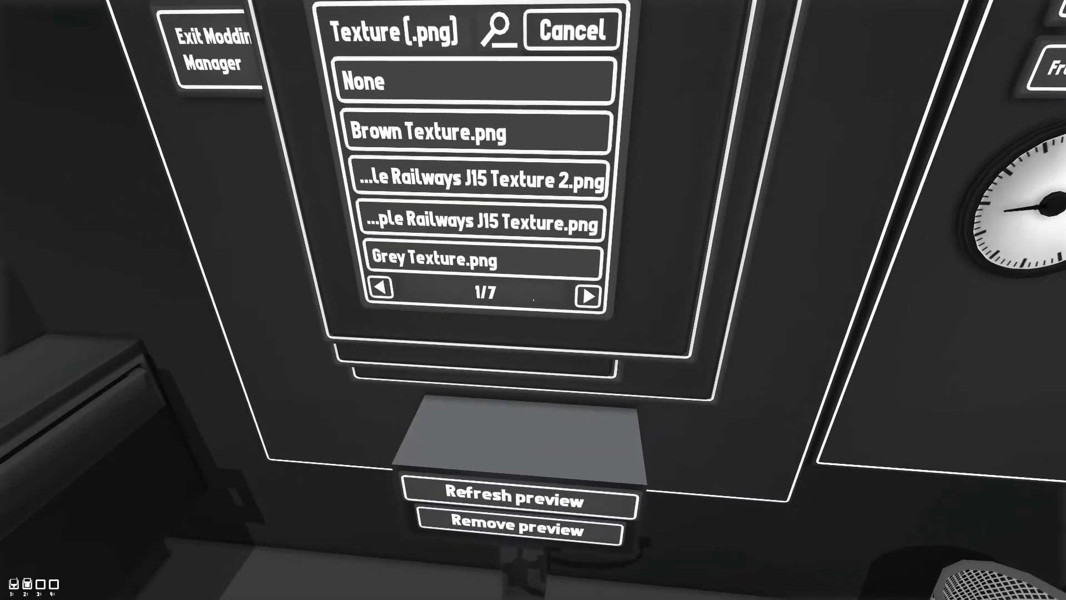
left_click(533, 300)
left_click(530, 298)
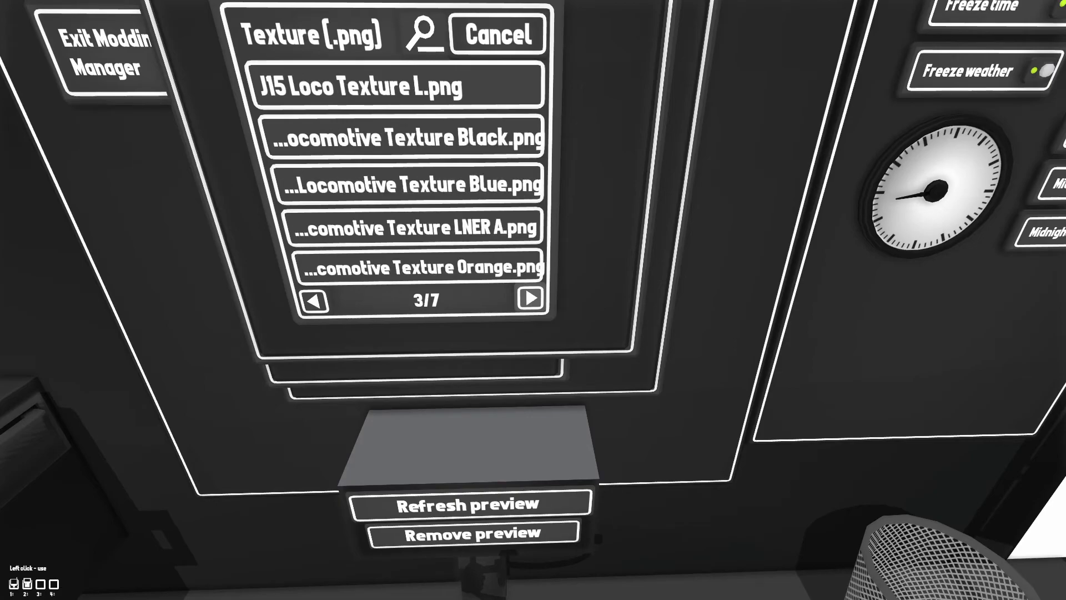
left_click(530, 298)
left_click(530, 298)
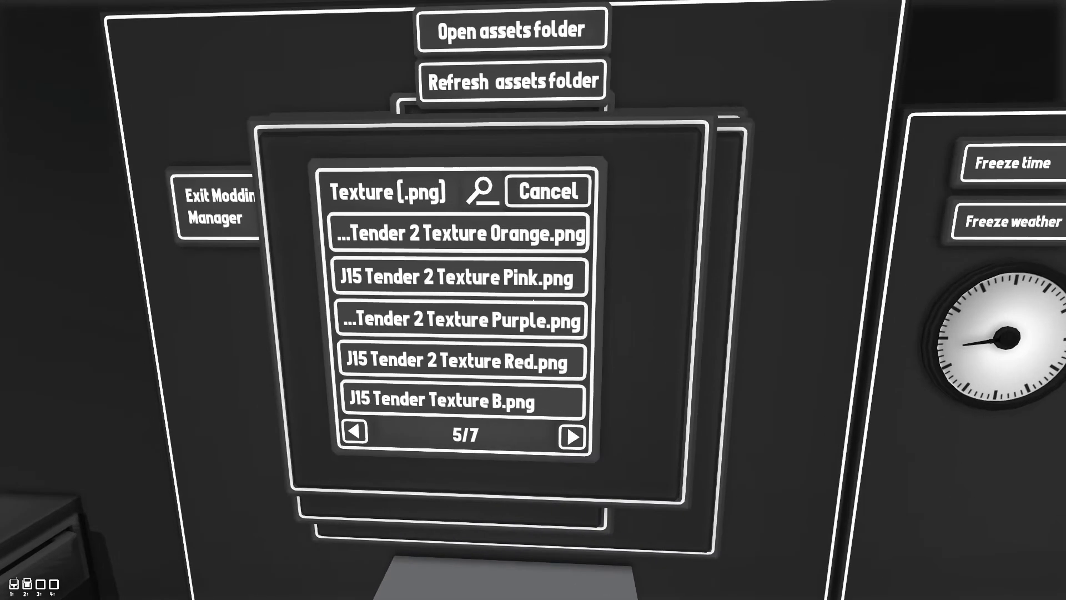
left_click(400, 137)
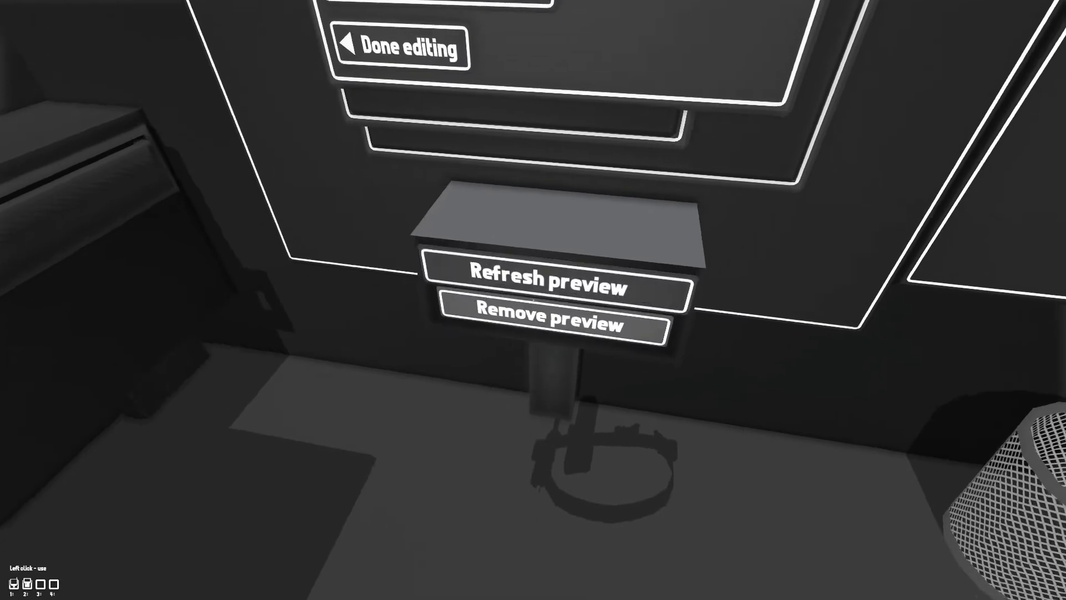
left_click(533, 299)
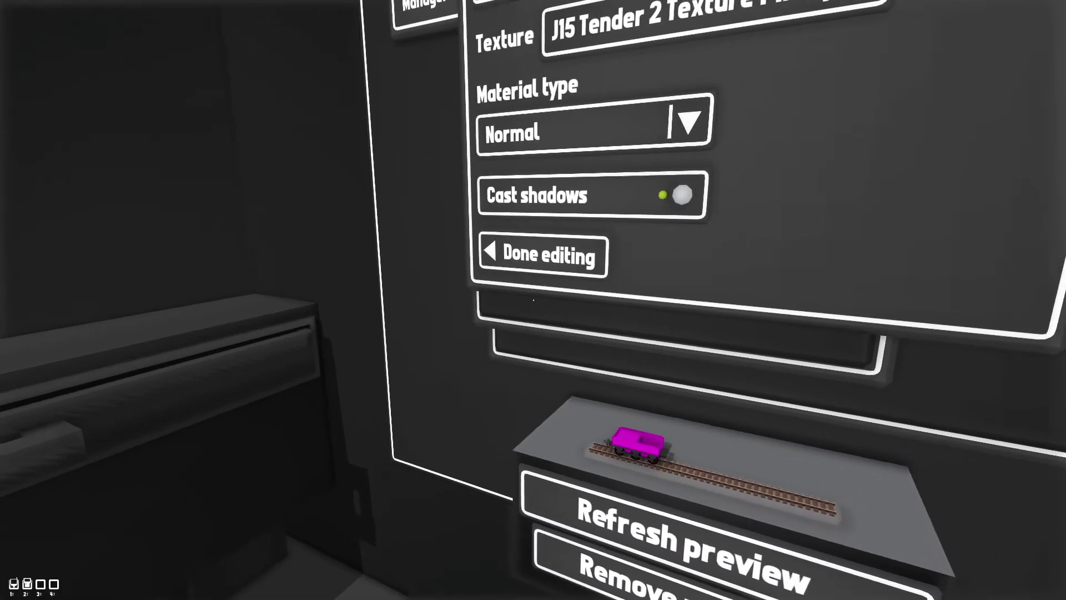
Step: Finish the wheel edits, capture a new thumbnail of the pink tender, and save the LNER J15 Tender Pink mod
left_click(533, 300)
left_click(533, 300)
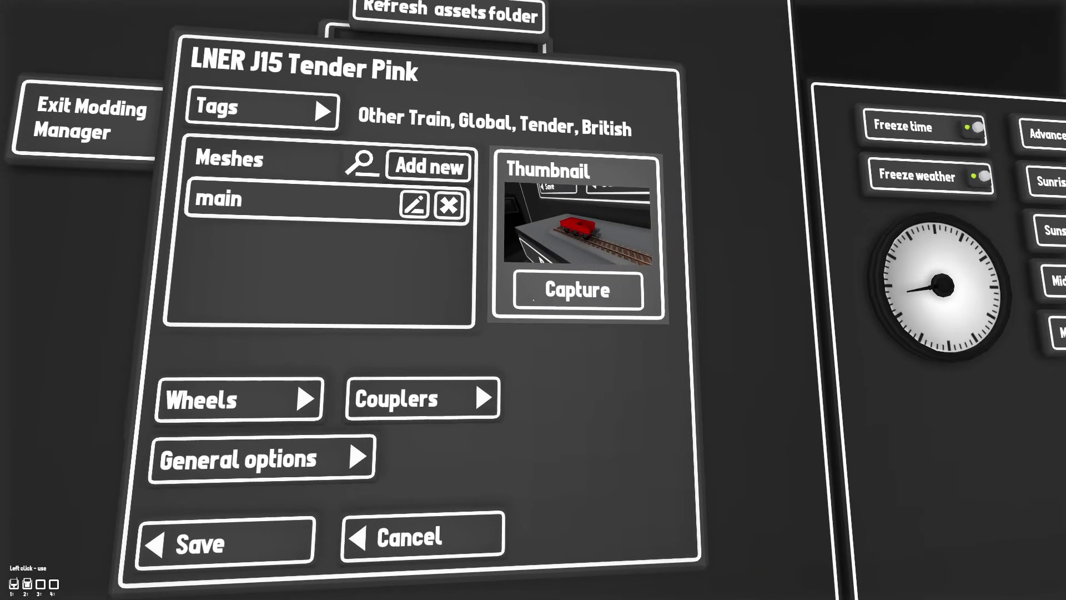
left_click(533, 299)
left_click(533, 300)
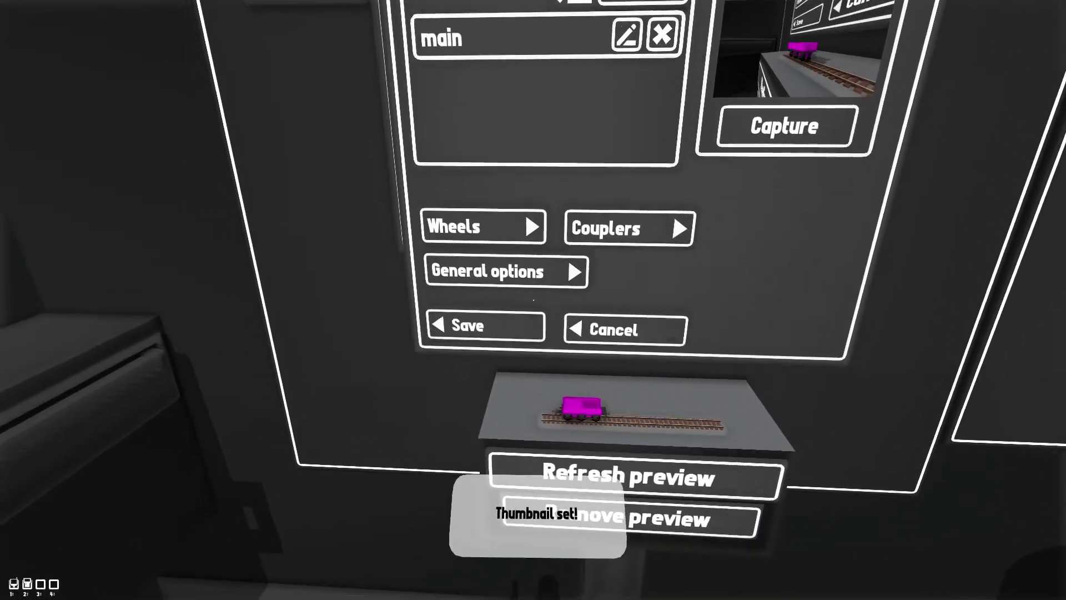
left_click(533, 300)
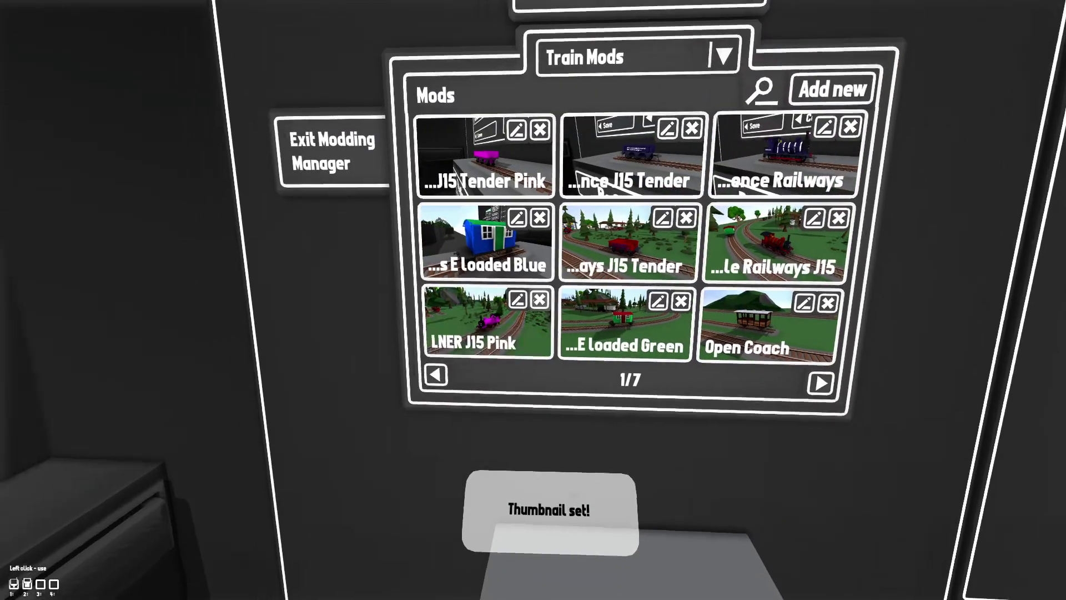